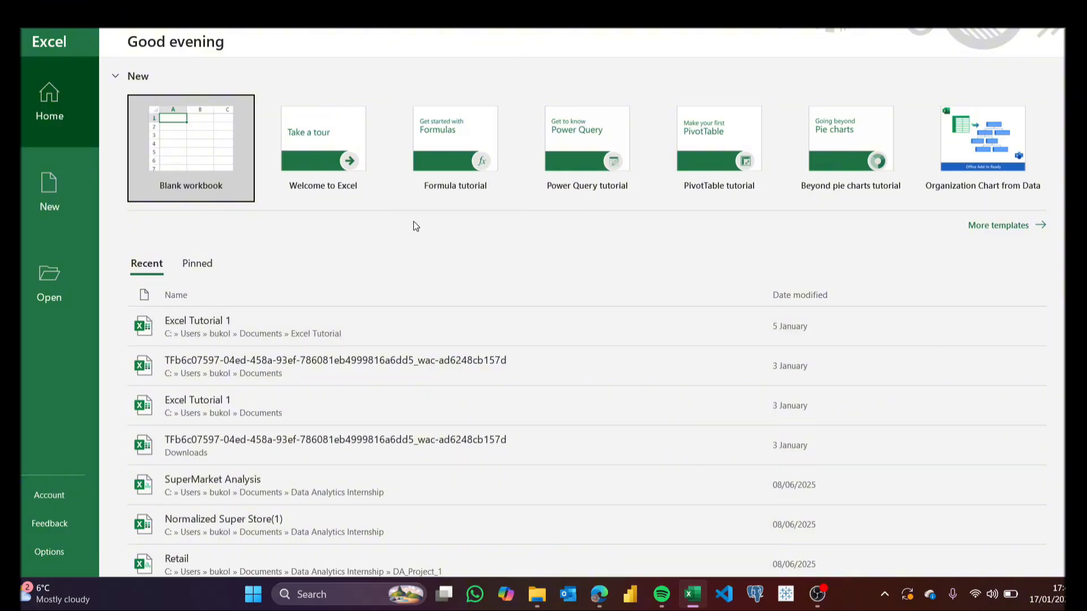
Step: Browse the full gallery of workbook templates, including the Business category, and return to the main template list
mouse_move(694, 602)
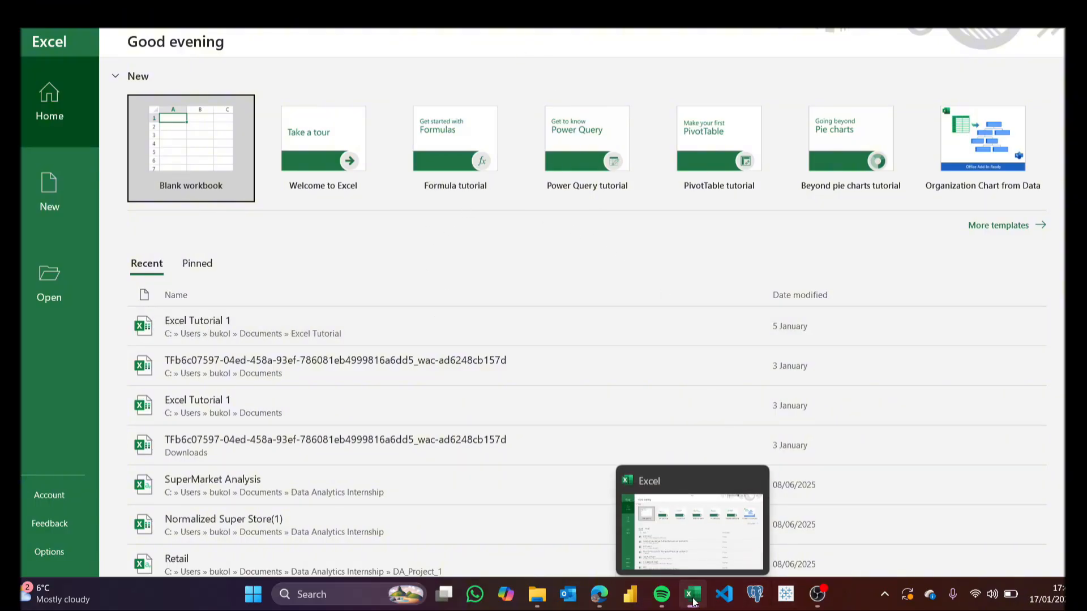
click(1000, 227)
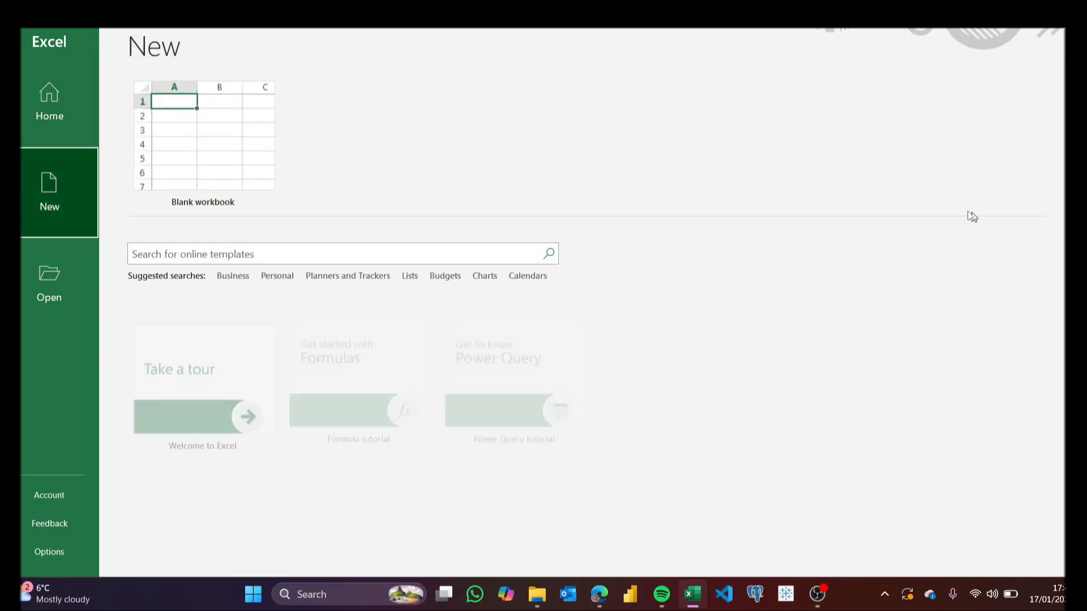
scroll(444, 340, down, 2)
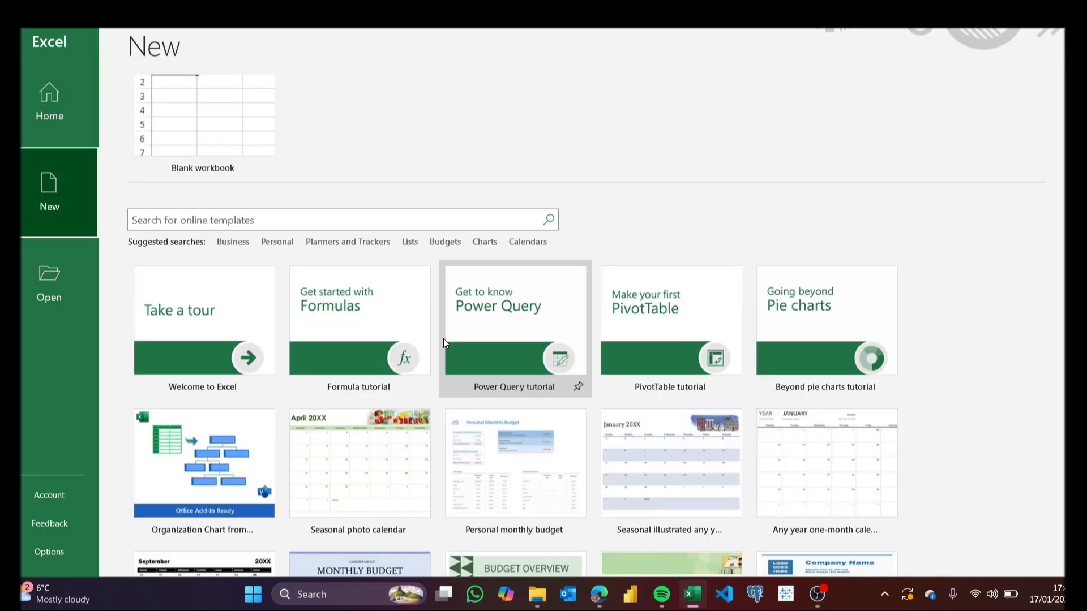
scroll(445, 345, down, 8)
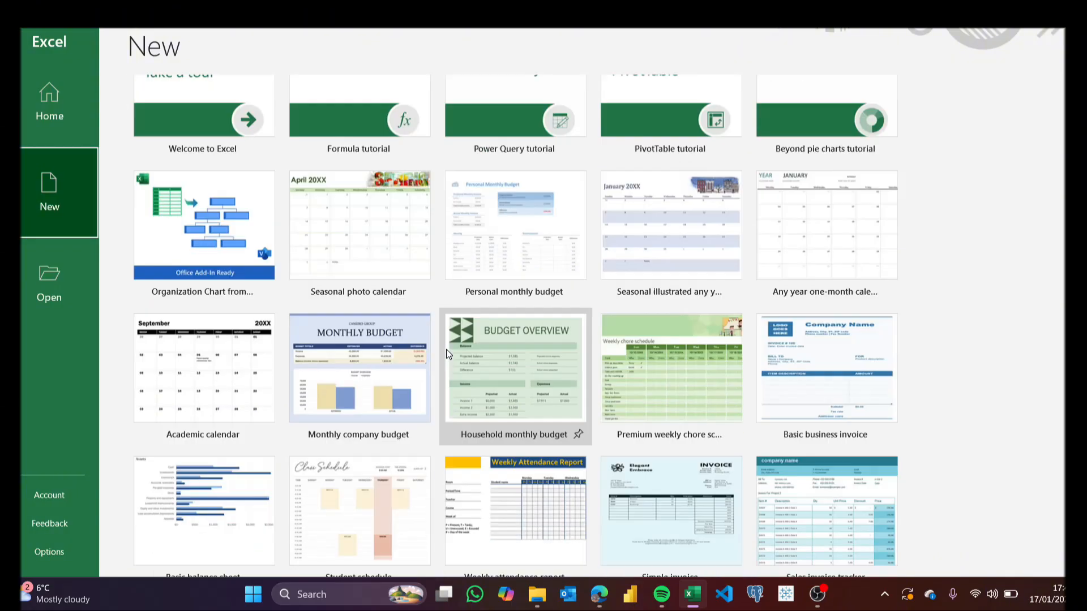
scroll(446, 354, down, 2)
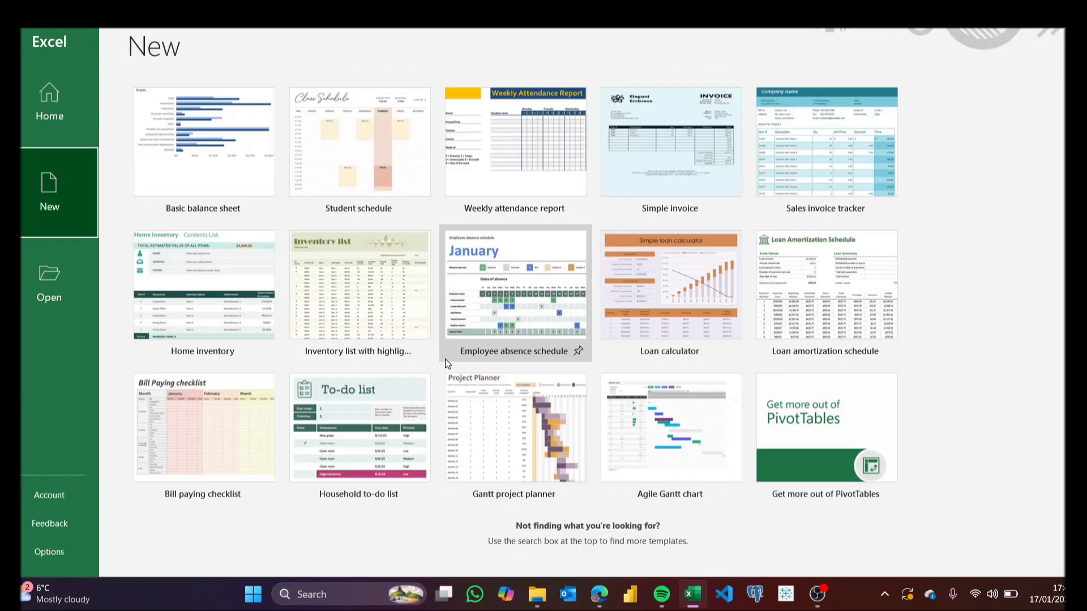
scroll(445, 356, up, 6)
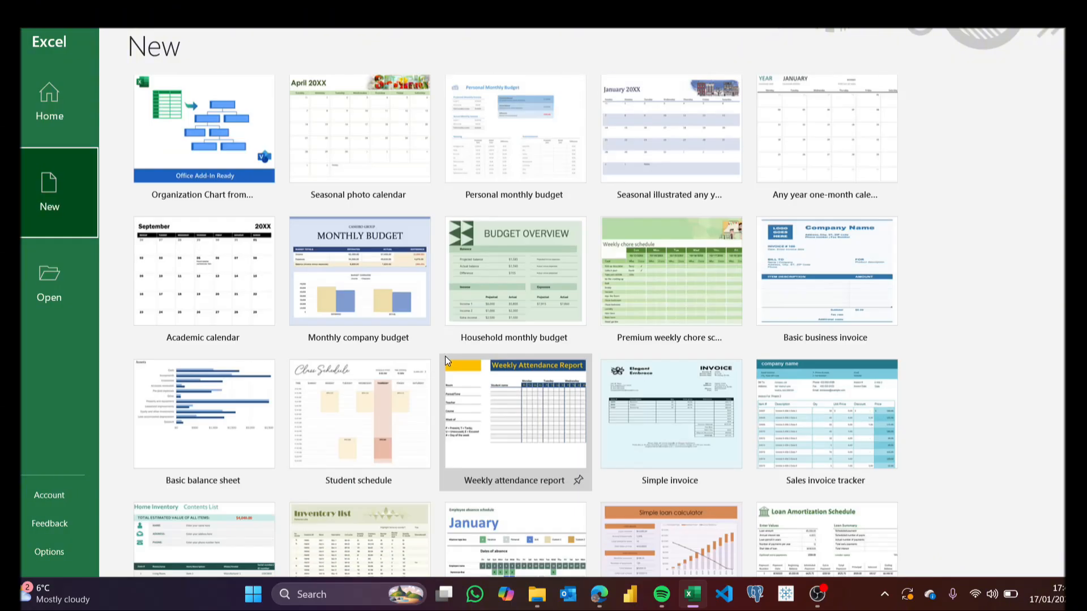
scroll(445, 355, up, 6)
scroll(444, 356, up, 1)
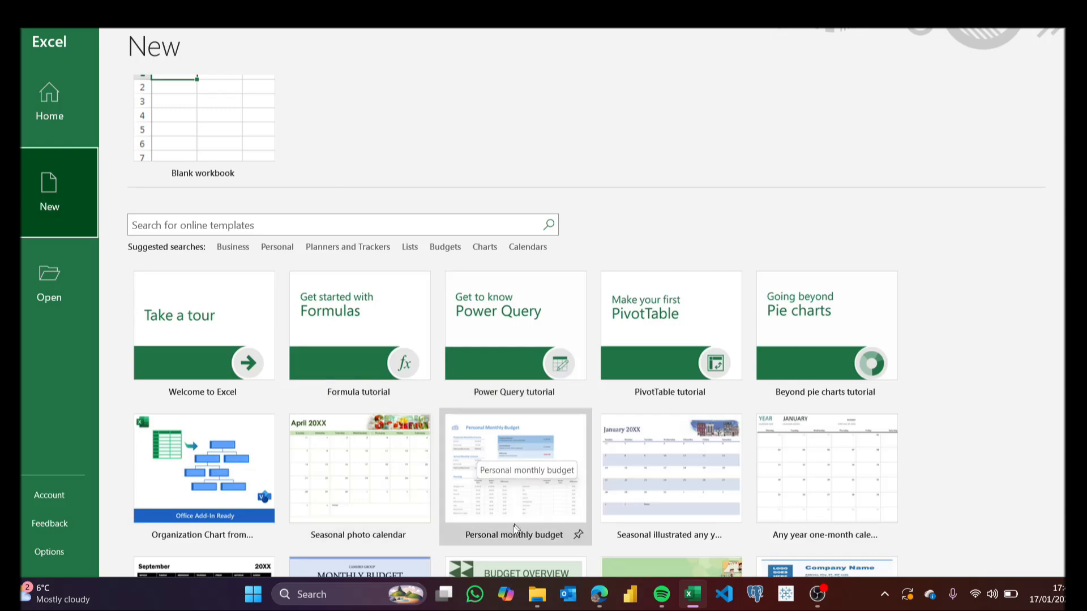
scroll(507, 483, down, 1)
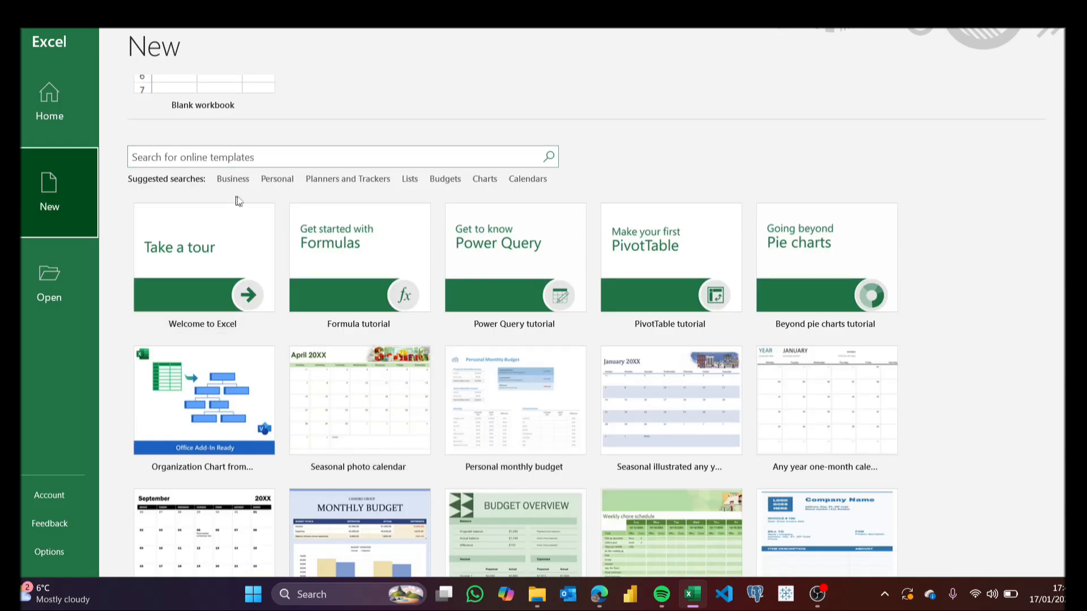
click(233, 179)
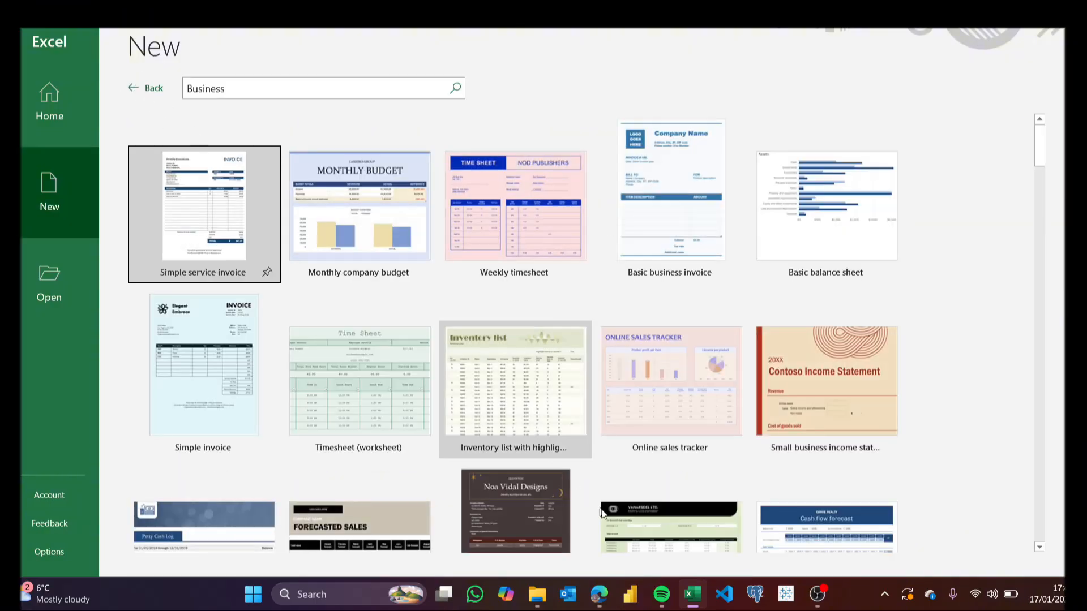
scroll(513, 396, down, 1)
click(149, 88)
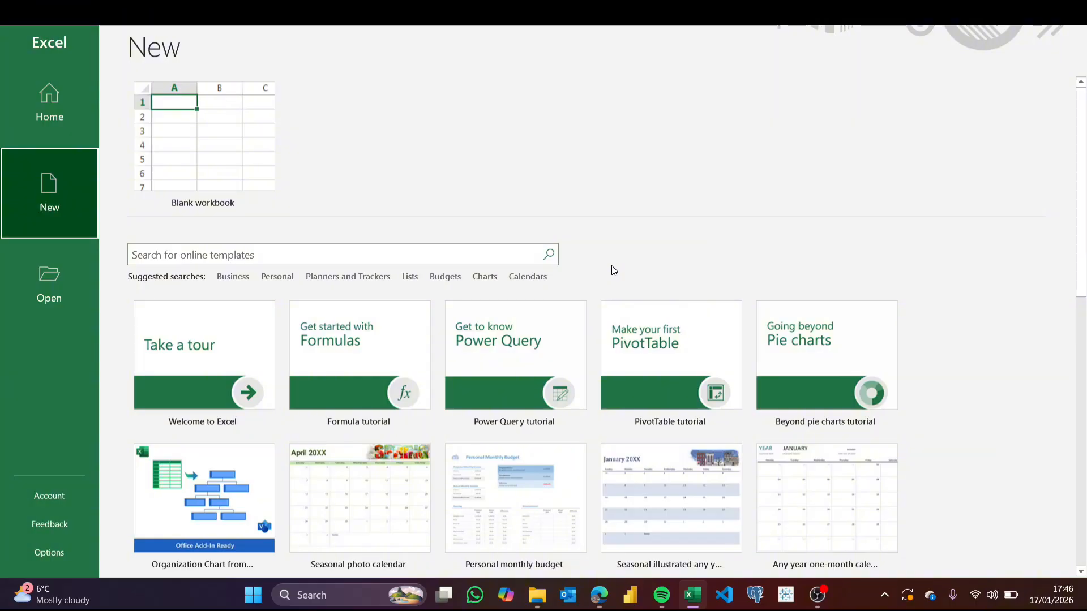
Step: Create a new blank workbook
click(215, 133)
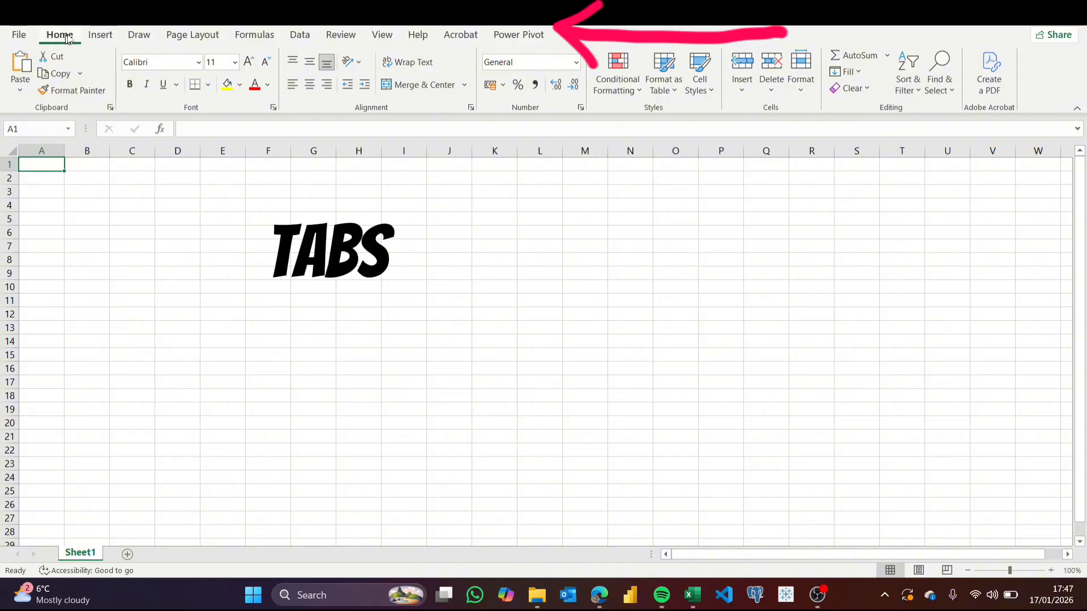
Step: Examine the ribbon commands for inserting objects, drawing and basic formatting, finishing on the basic formatting commands
click(101, 35)
click(150, 40)
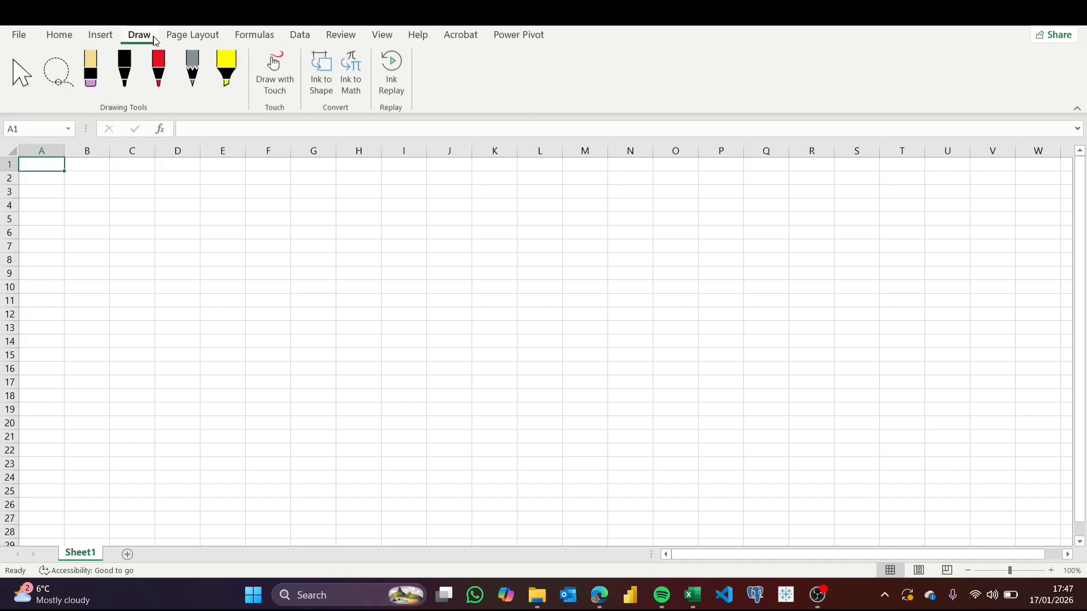
click(62, 38)
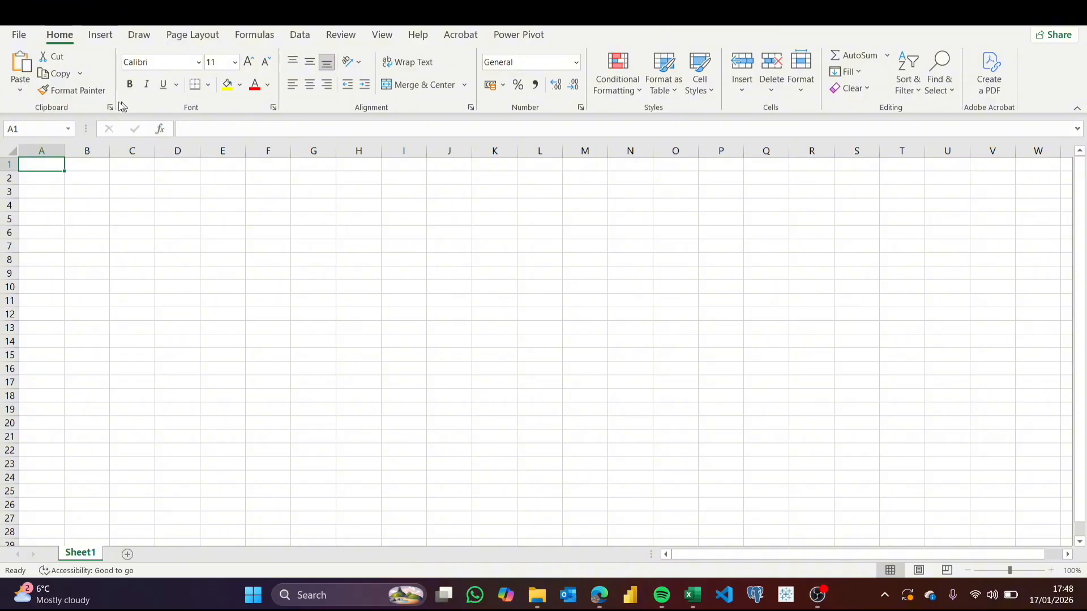
click(95, 36)
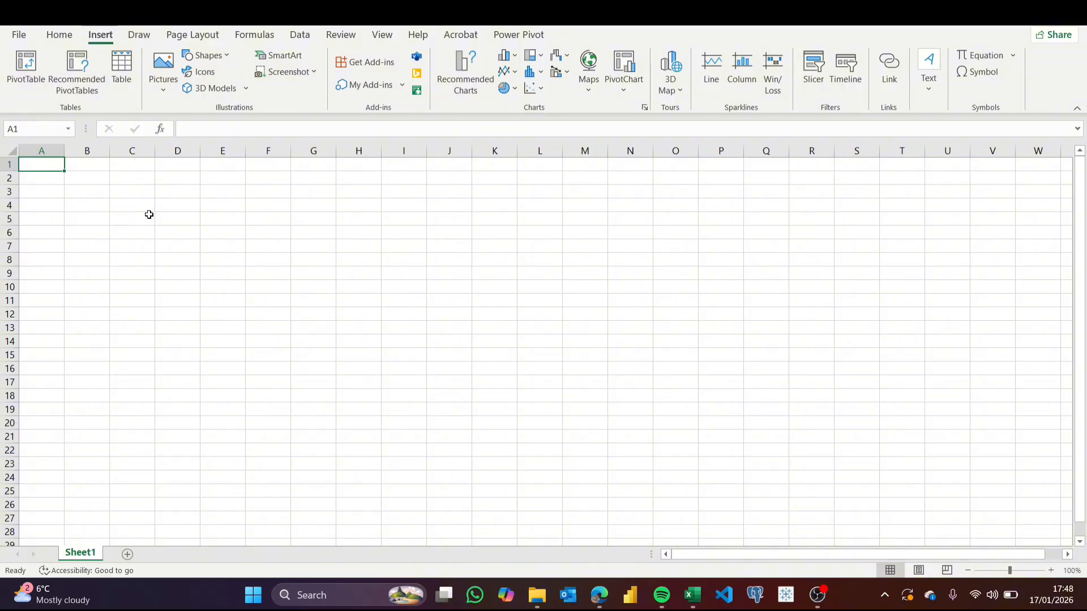
click(149, 214)
click(59, 35)
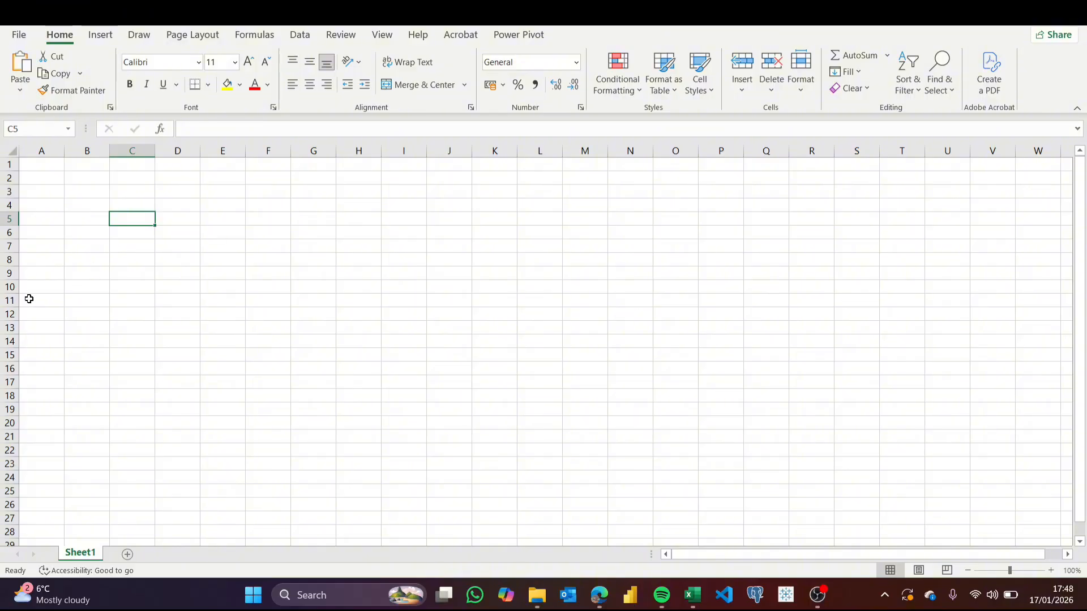
Step: Highlight entire rows 2, 4 and 1 one after another to show what a row is
click(9, 179)
click(4, 205)
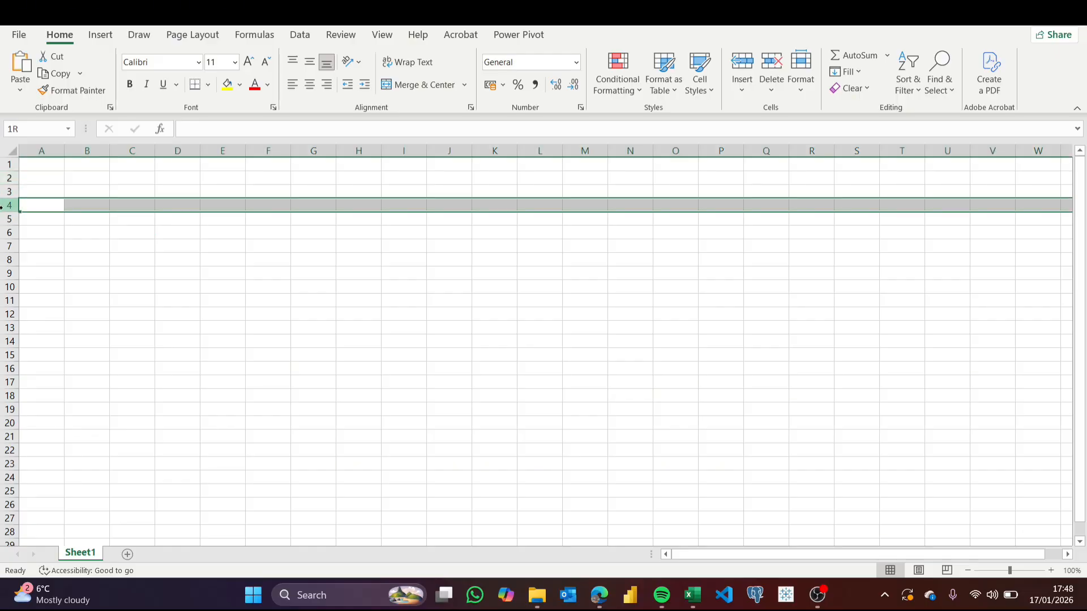
click(8, 165)
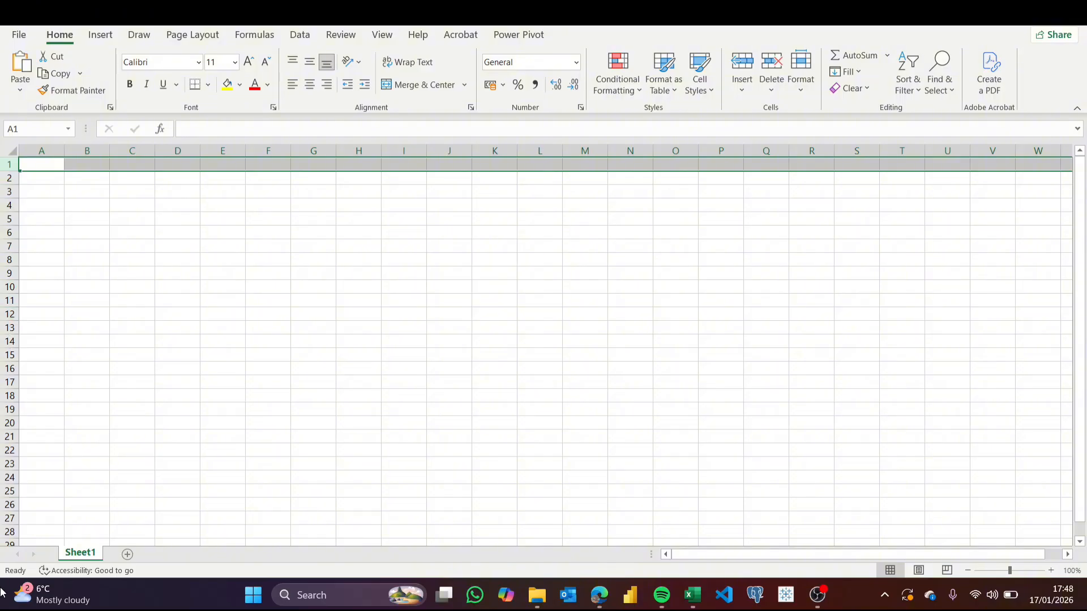
Step: Highlight entire columns A, B, C, D and E one after another to show what a column is
click(41, 151)
click(91, 150)
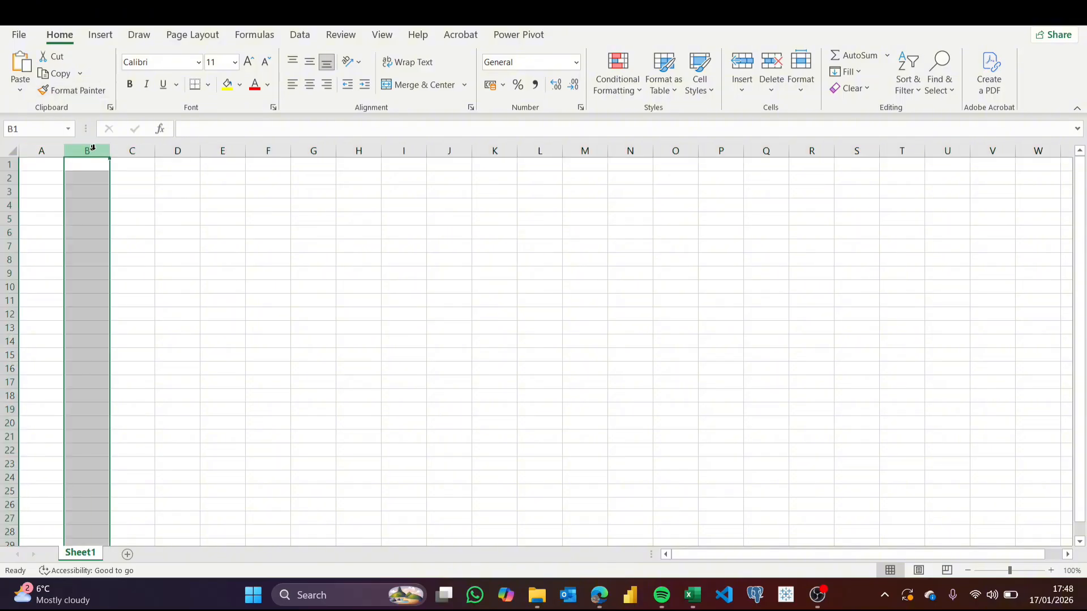
click(133, 150)
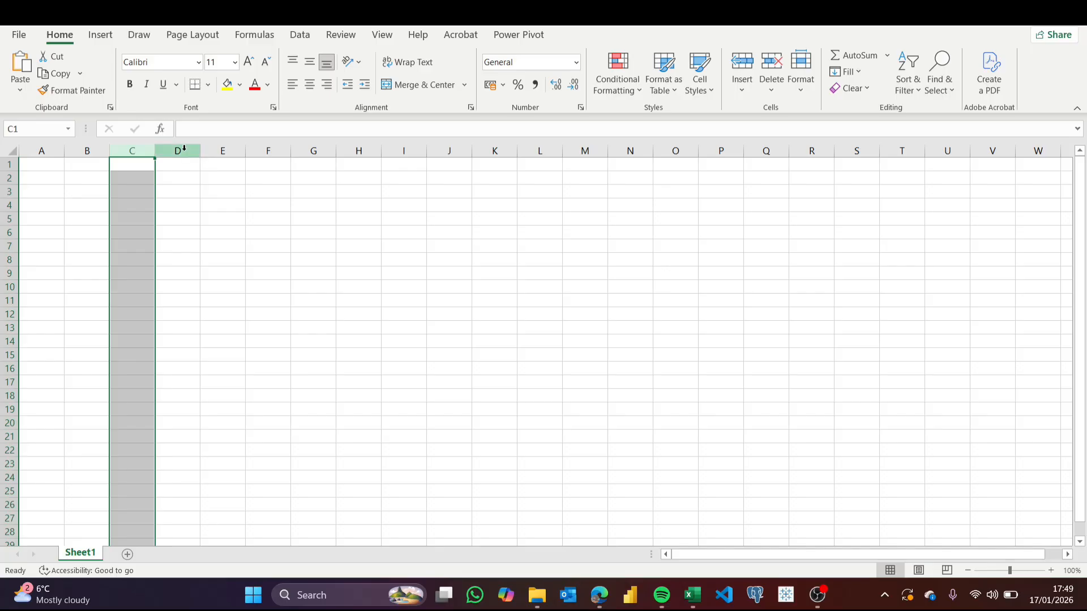
click(184, 150)
click(220, 149)
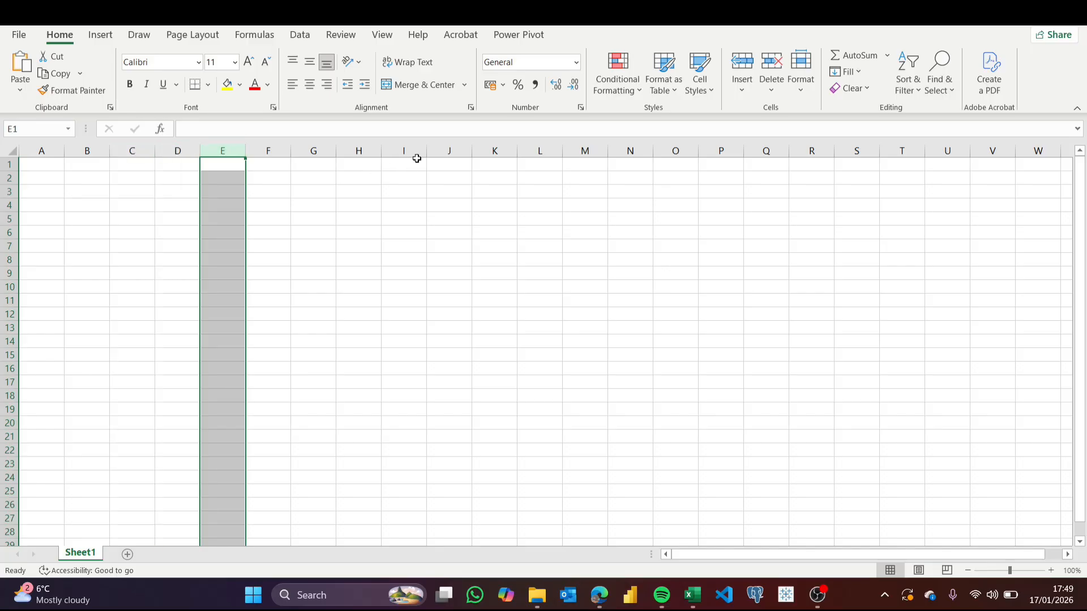
Step: Highlight column D and row 5 in turn, finishing on cell D5 where they intersect
click(132, 216)
click(176, 221)
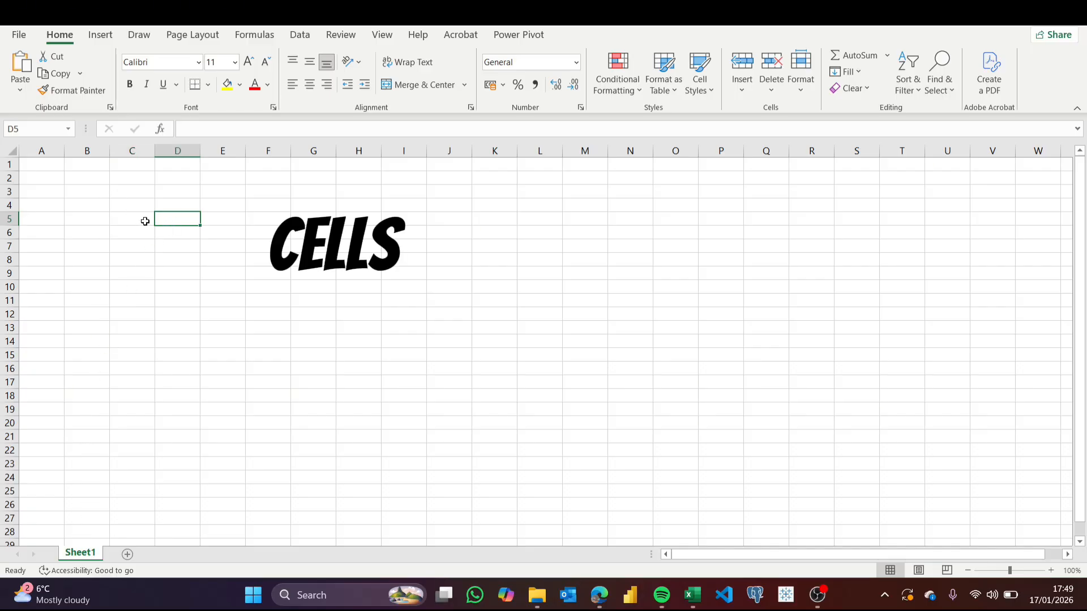
click(179, 151)
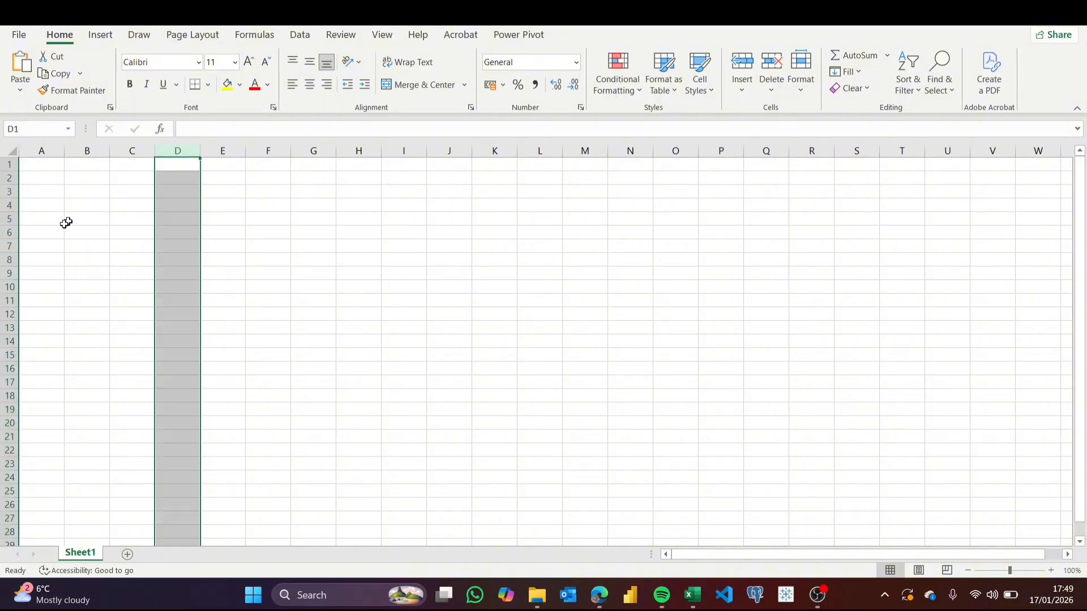
click(9, 232)
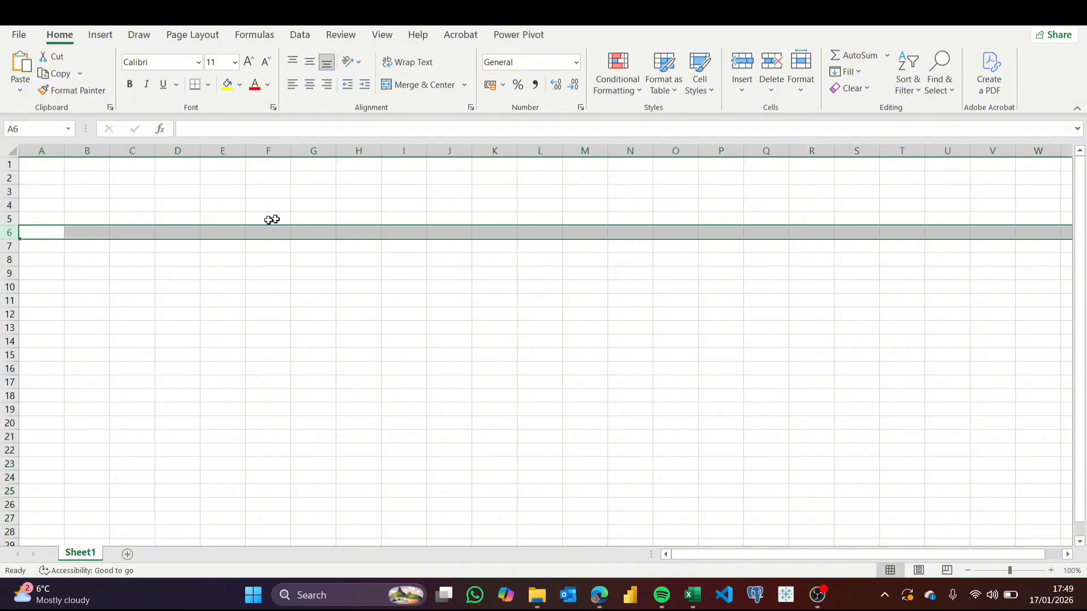
click(175, 149)
click(7, 220)
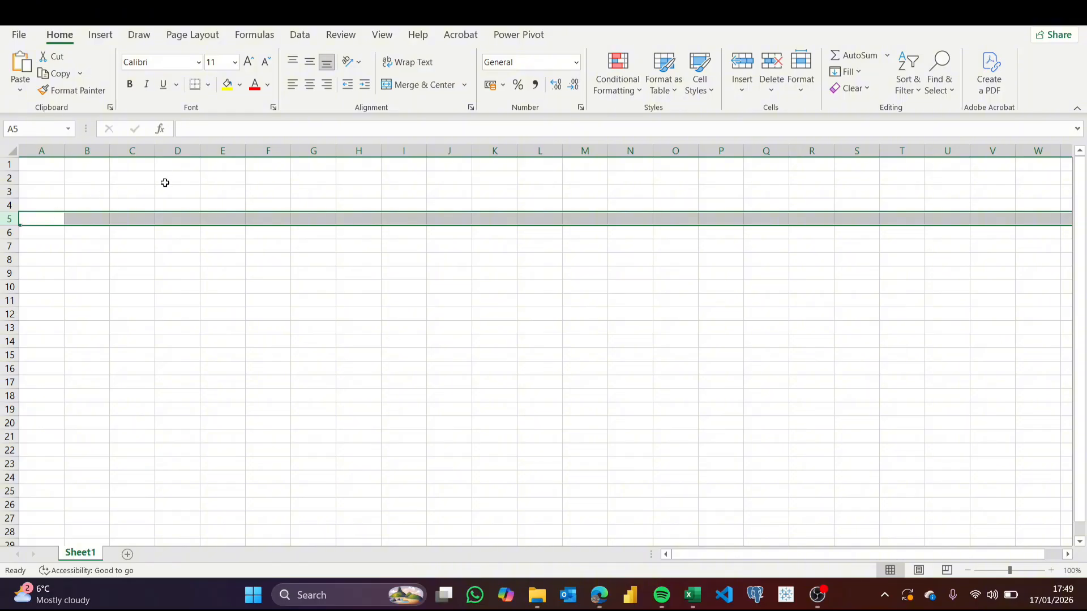
click(172, 219)
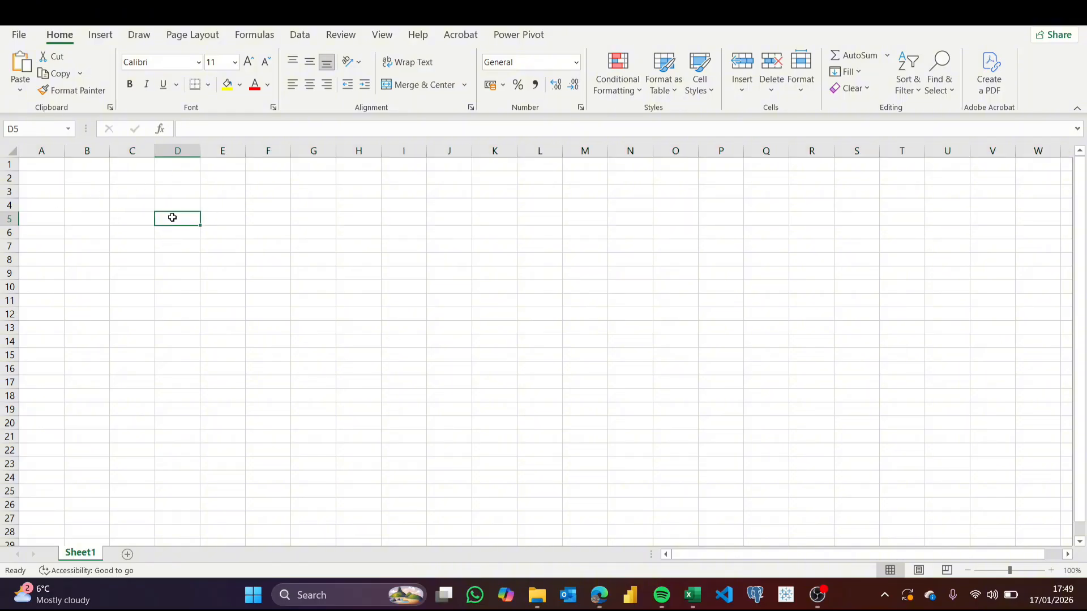
Step: Select individual cells E5, B4, D7, E6 and F6 in turn to compare their cell references, finishing on D5
click(216, 219)
click(97, 204)
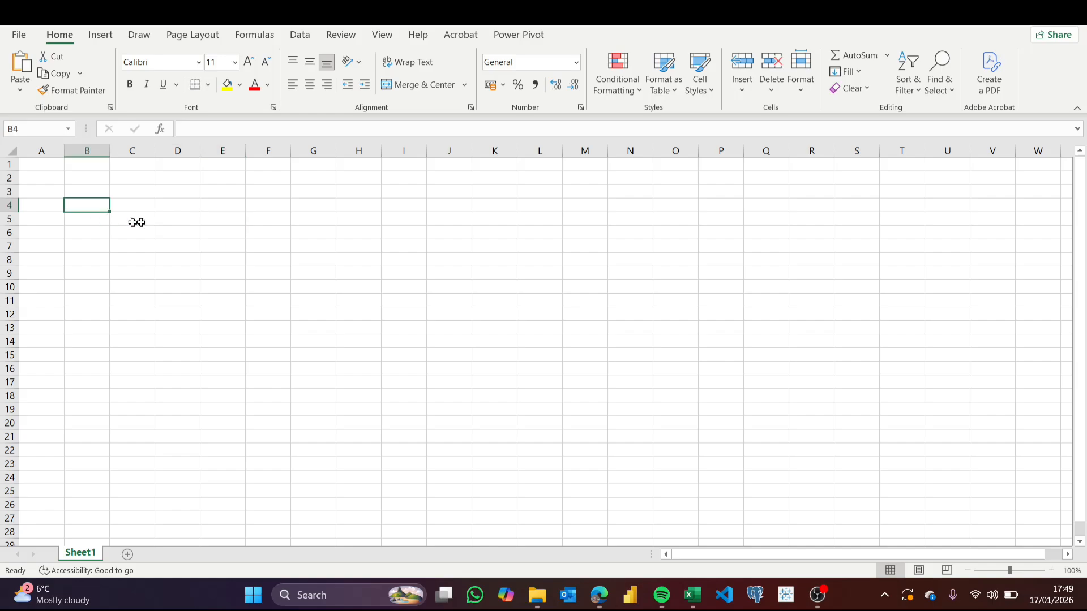
click(190, 243)
click(241, 235)
click(282, 233)
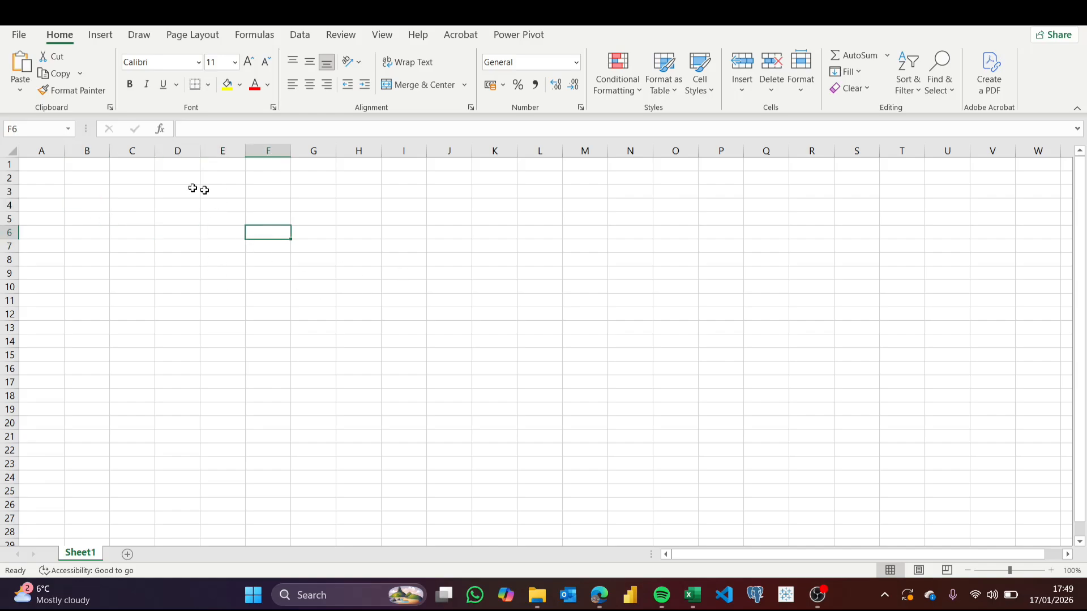
click(180, 219)
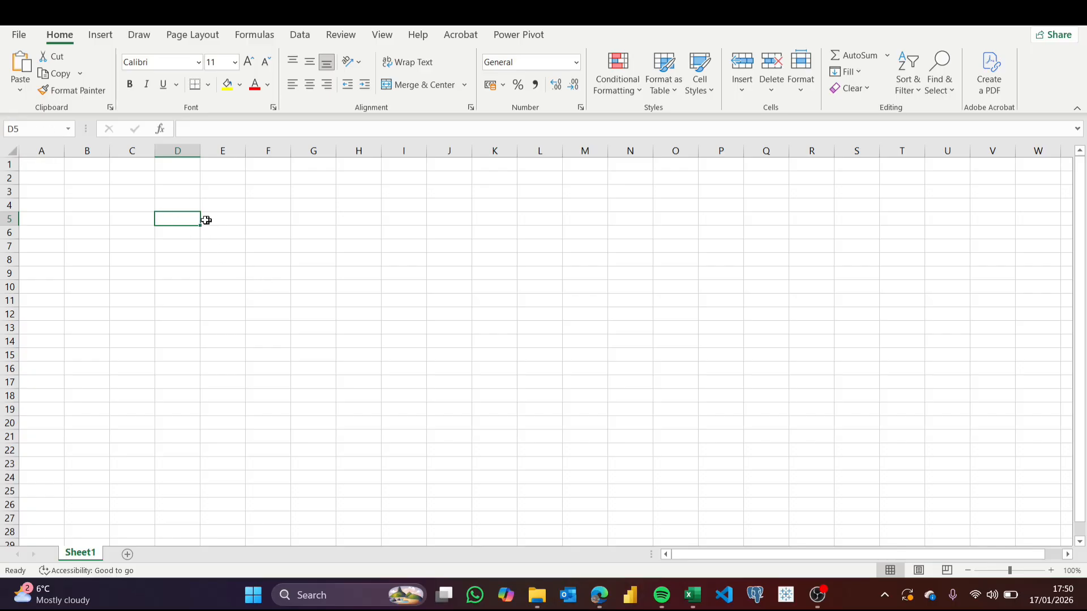
click(233, 215)
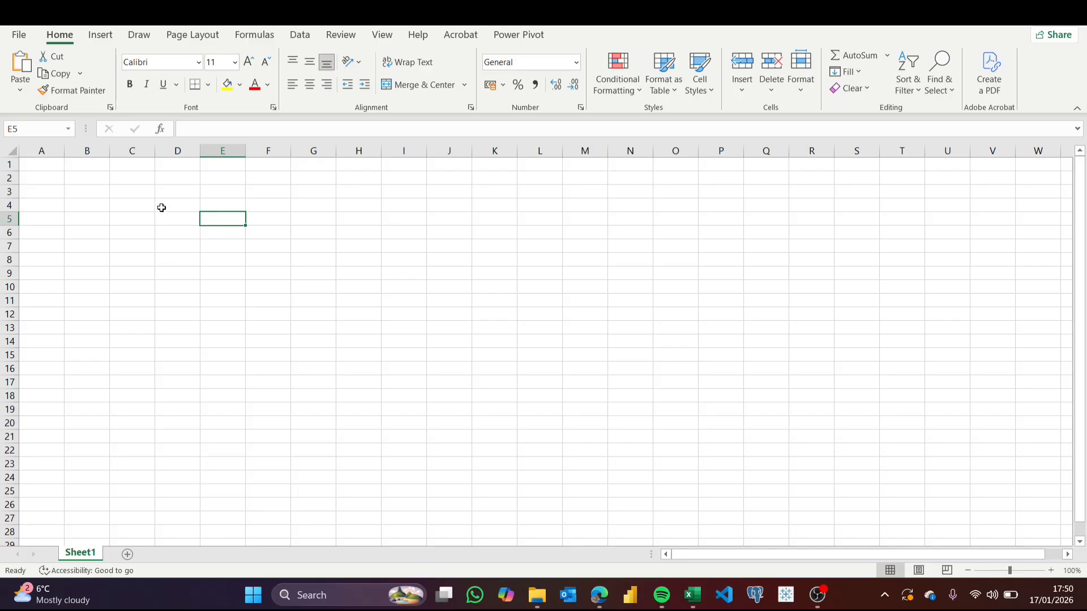
click(173, 221)
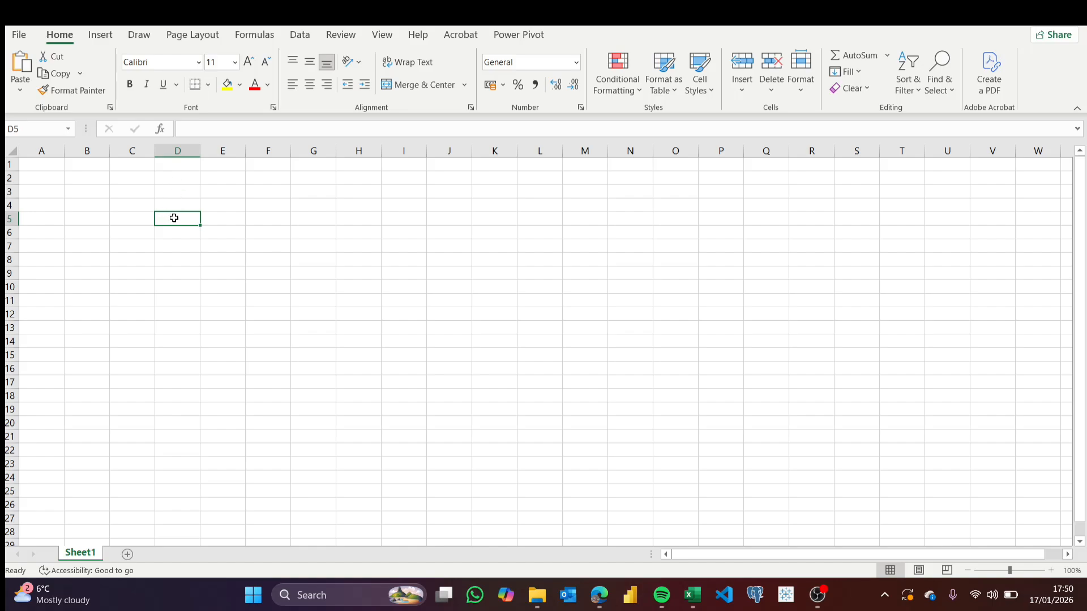
Step: Select the cell range D5 to F11 and enter its reference "D5:F11" as text in cell D5
mouse_move(175, 217)
mouse_down()
mouse_move(170, 294)
mouse_move(215, 306)
mouse_move(270, 300)
mouse_up()
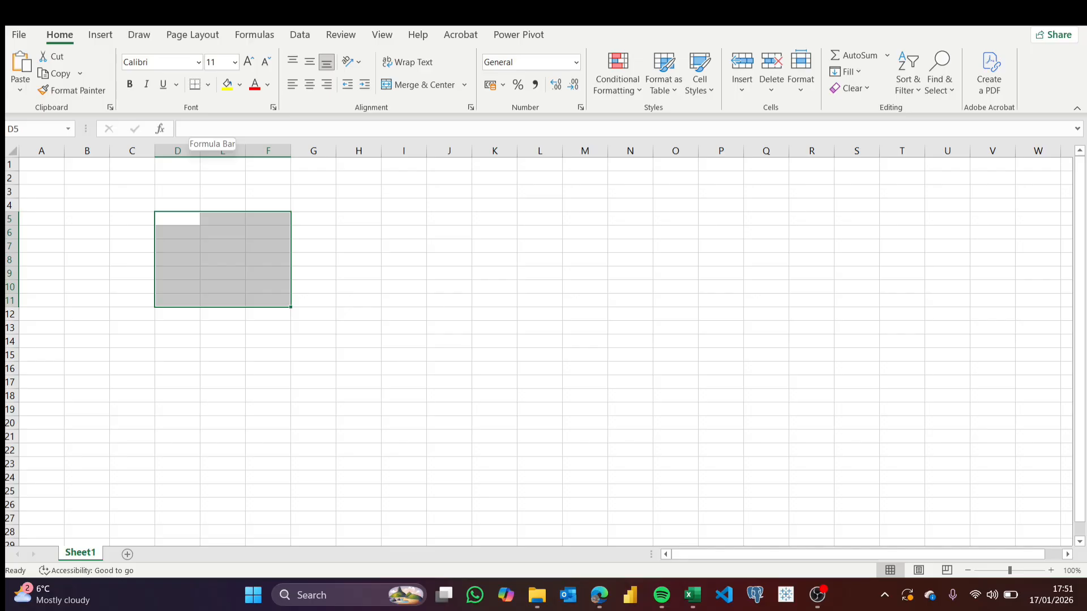
click(190, 129)
text(D)
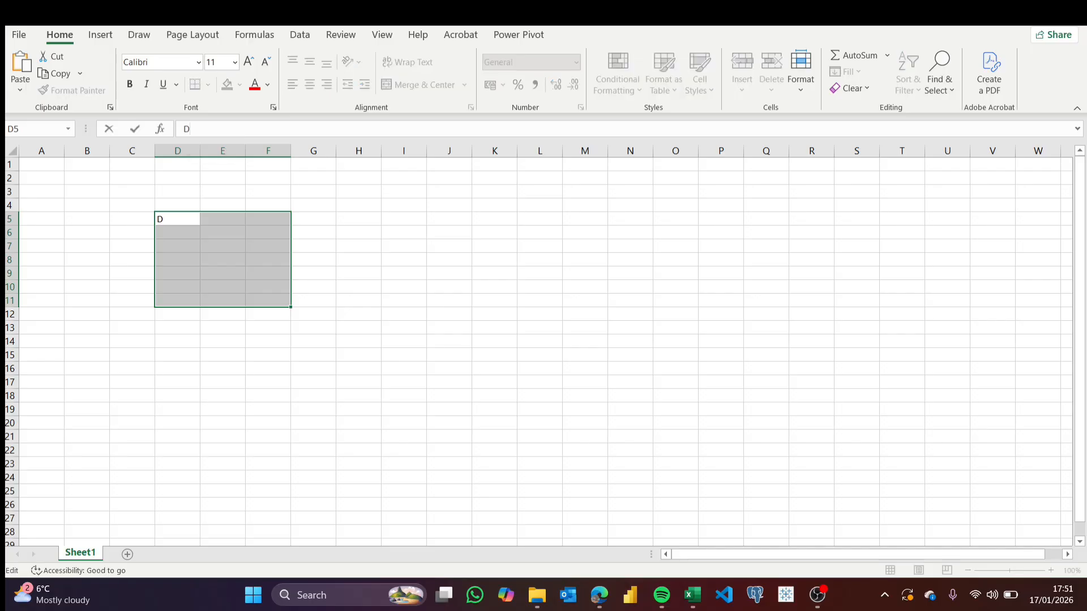
text(5:)
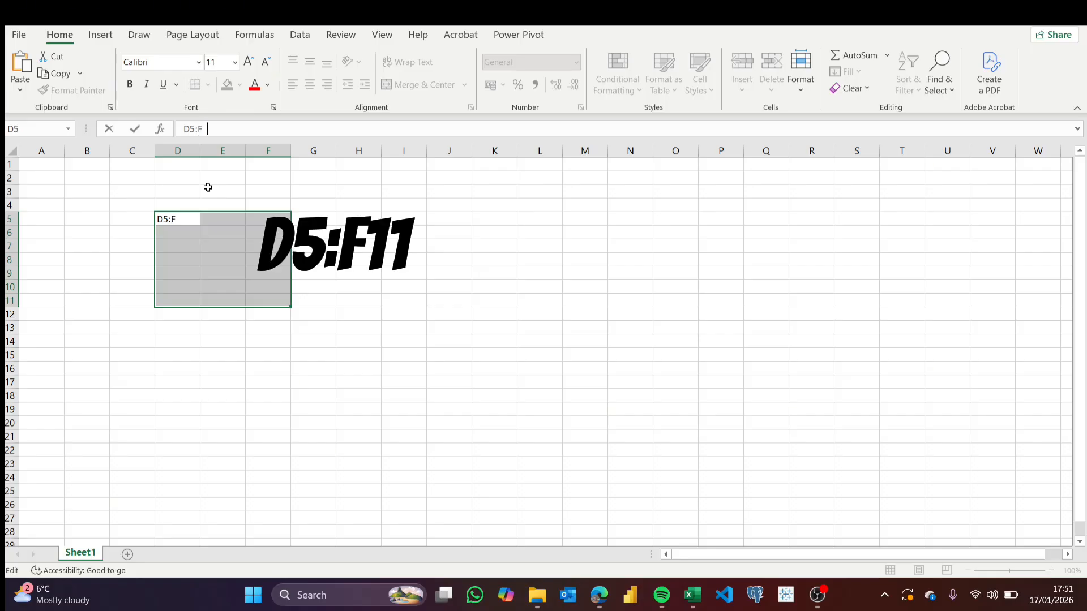
text(F11)
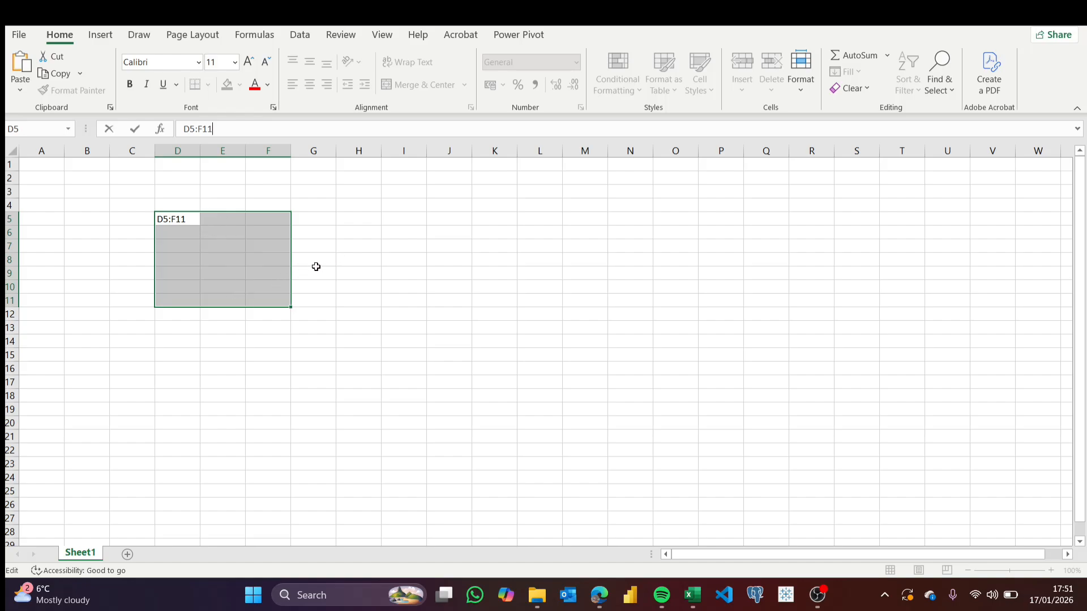
click(316, 267)
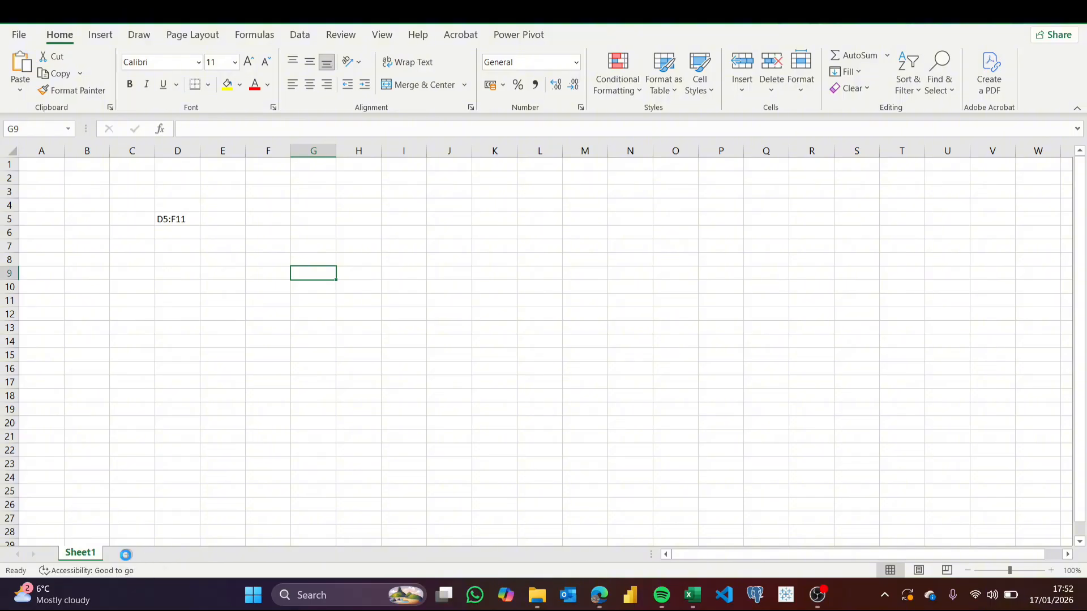
Step: Add two new worksheets to the workbook and switch between all three sheets, finishing on Sheet1
click(128, 556)
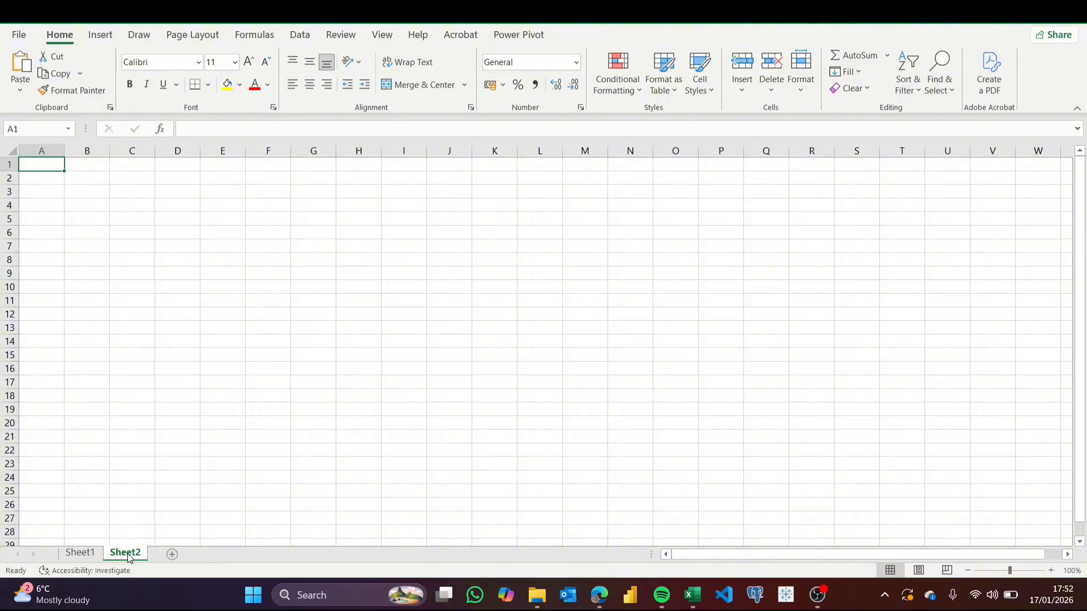
click(172, 554)
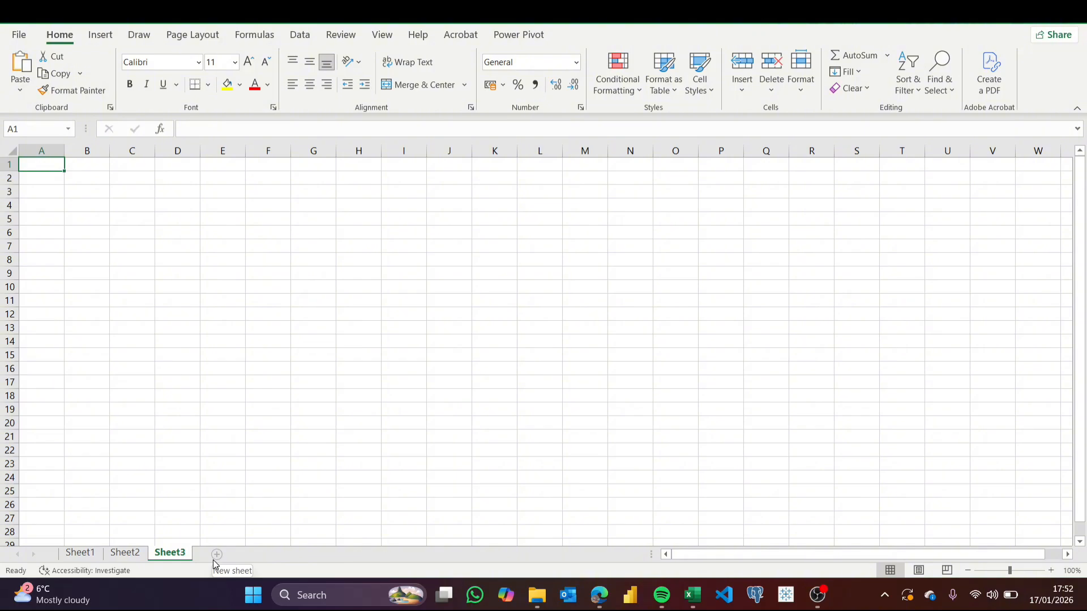
click(80, 554)
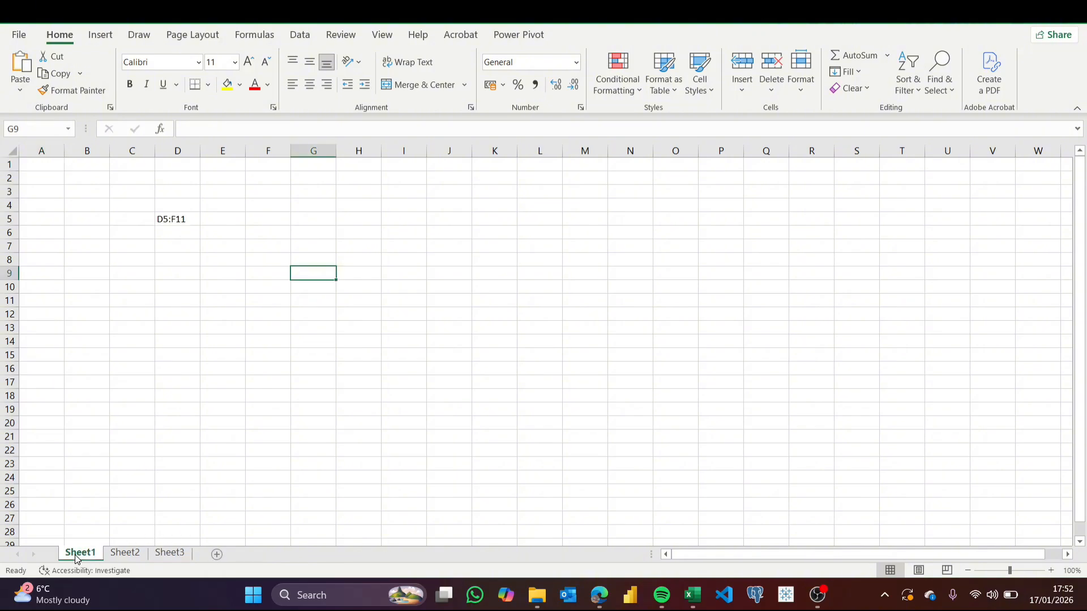
click(125, 553)
click(159, 554)
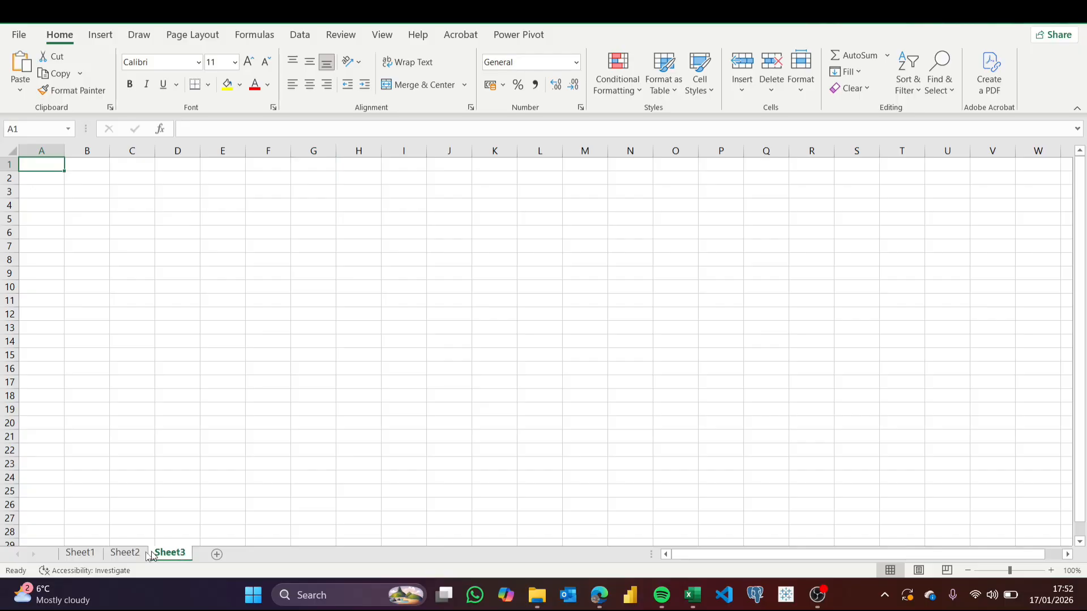
click(81, 554)
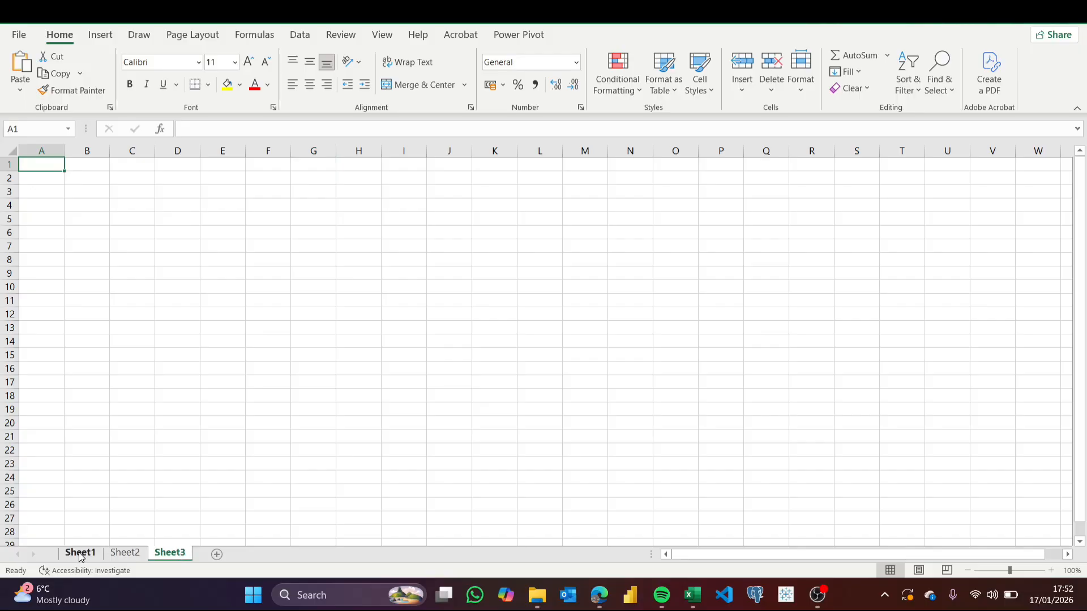
click(135, 555)
click(169, 553)
click(80, 554)
Step: Clear the range reference from cell D5 and enter the title "Employee List" in cell A1
click(177, 221)
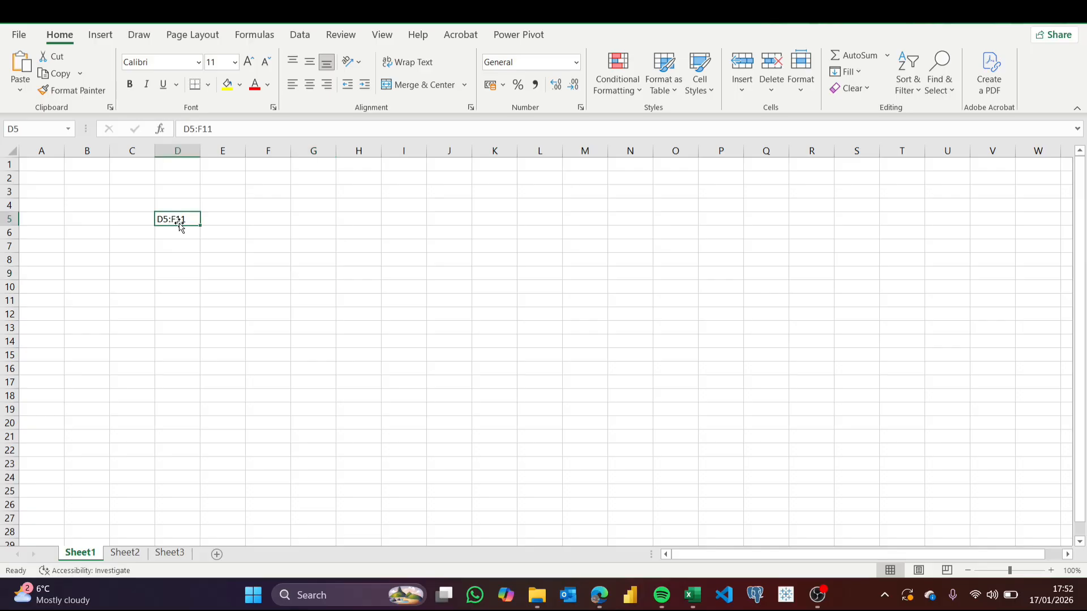
key(BackSpace)
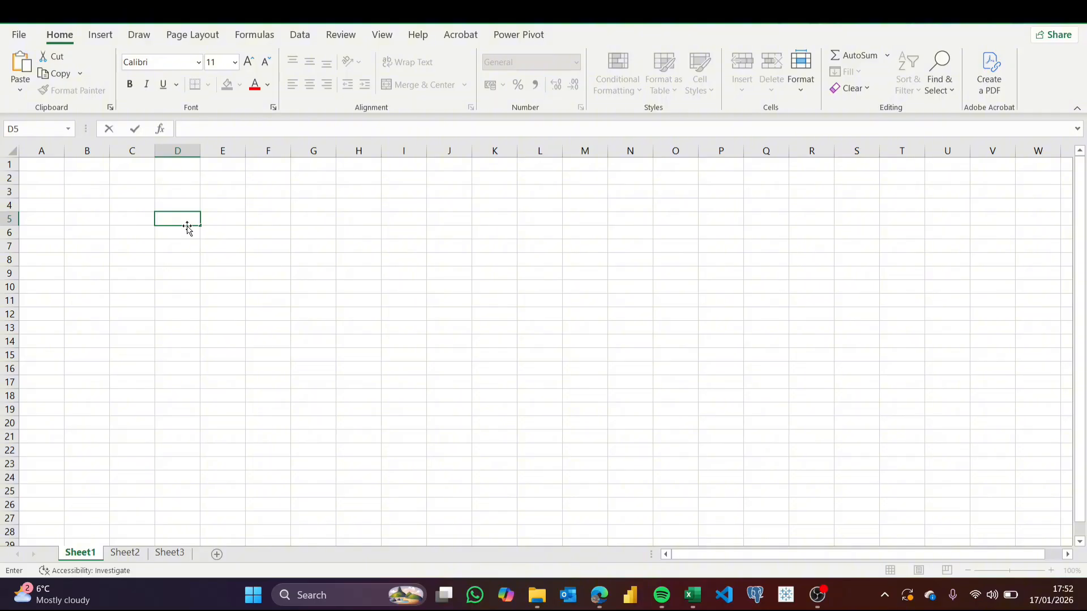
click(44, 168)
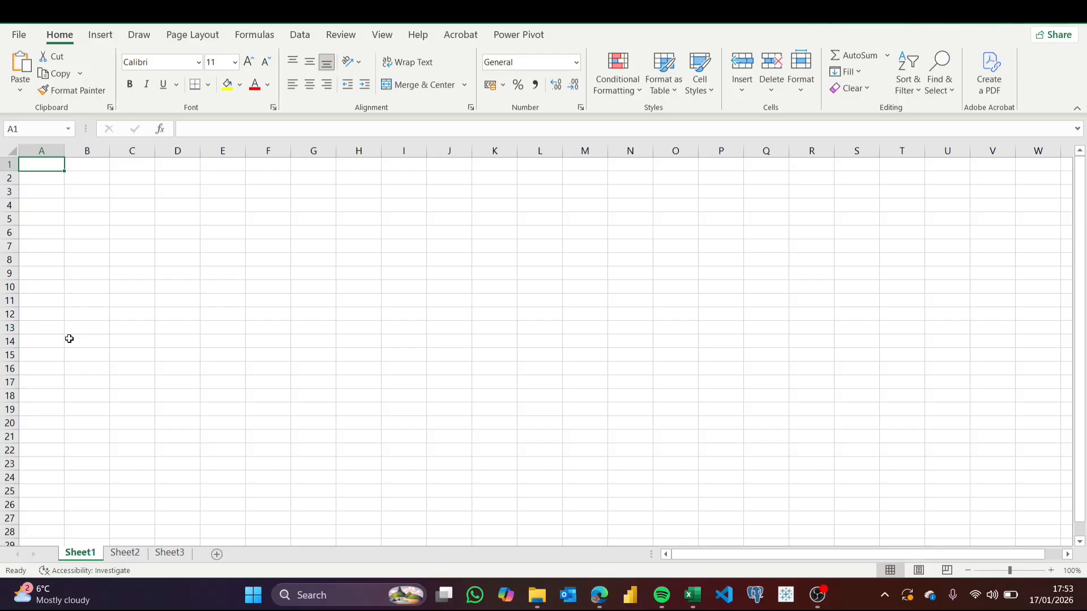
text(Emplo)
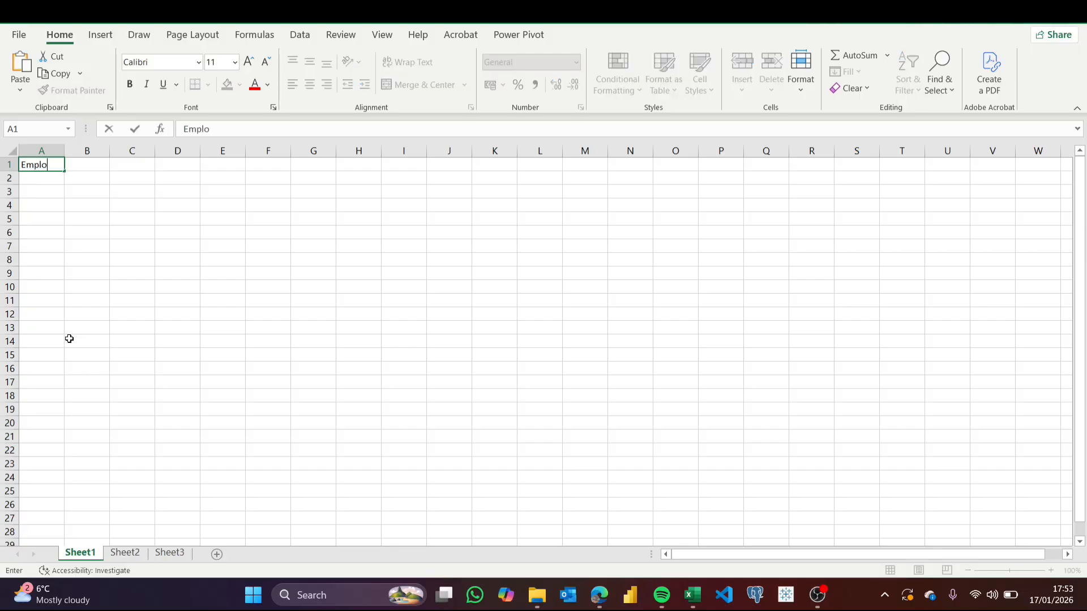
text(yees)
key(BackSpace)
text(List)
key(Return)
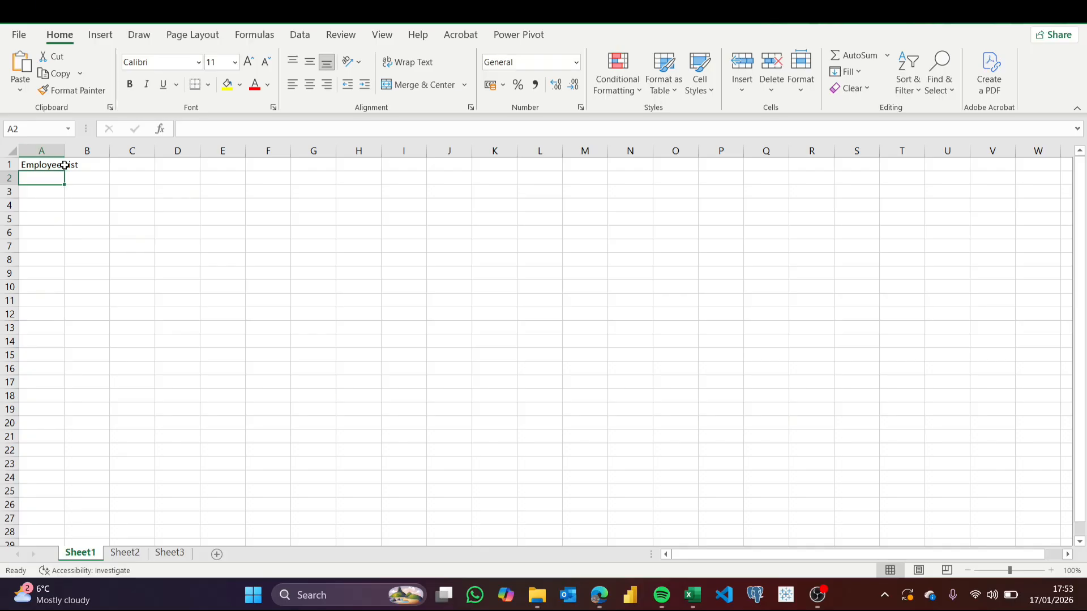
Step: Compare the contents of cells B1 and A1, and enter the sample text "hdfhgfdgf" in B1
click(86, 163)
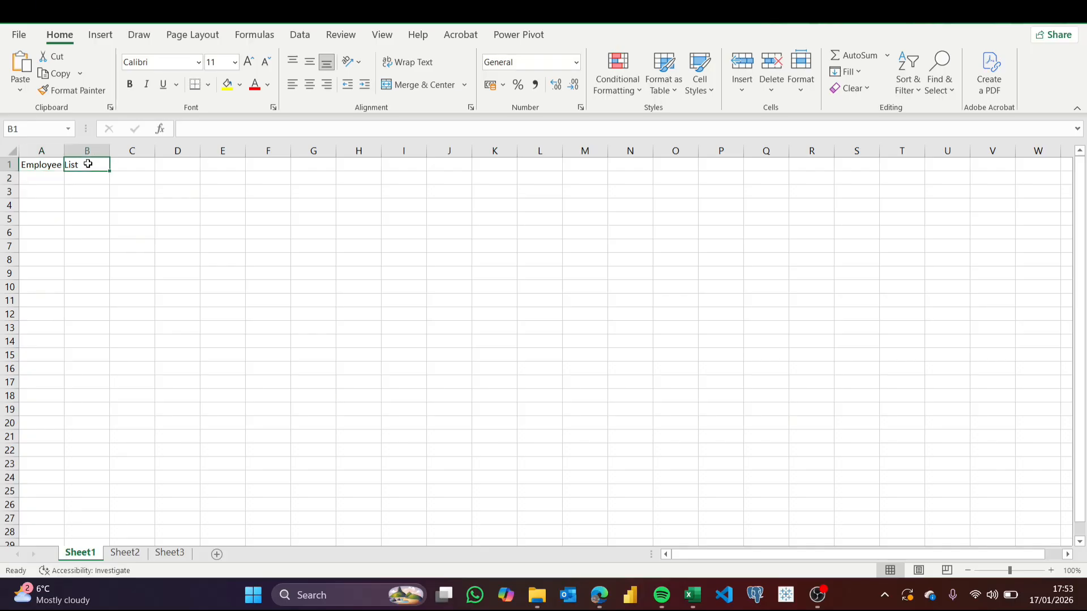
click(41, 165)
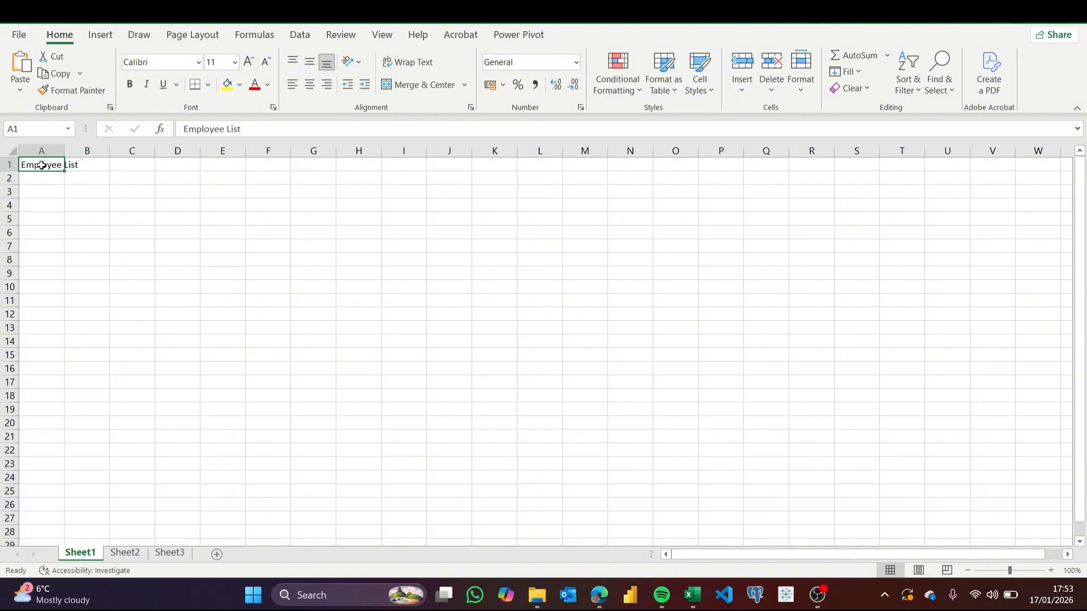
click(87, 165)
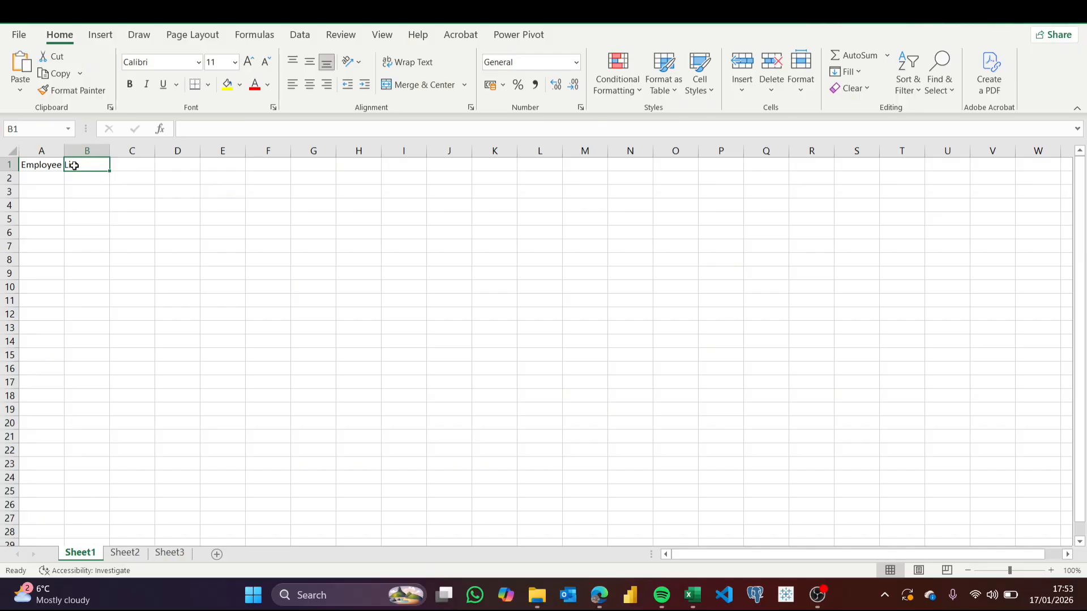
text(hdfhdf)
key(BackSpace)
key(BackSpace)
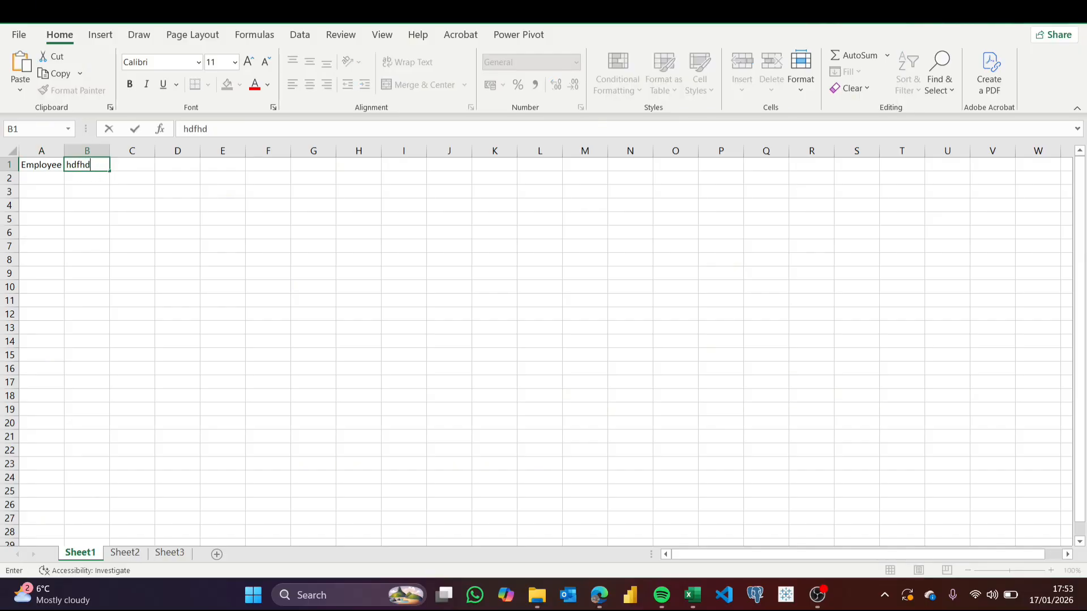
text(gfdgf)
click(49, 164)
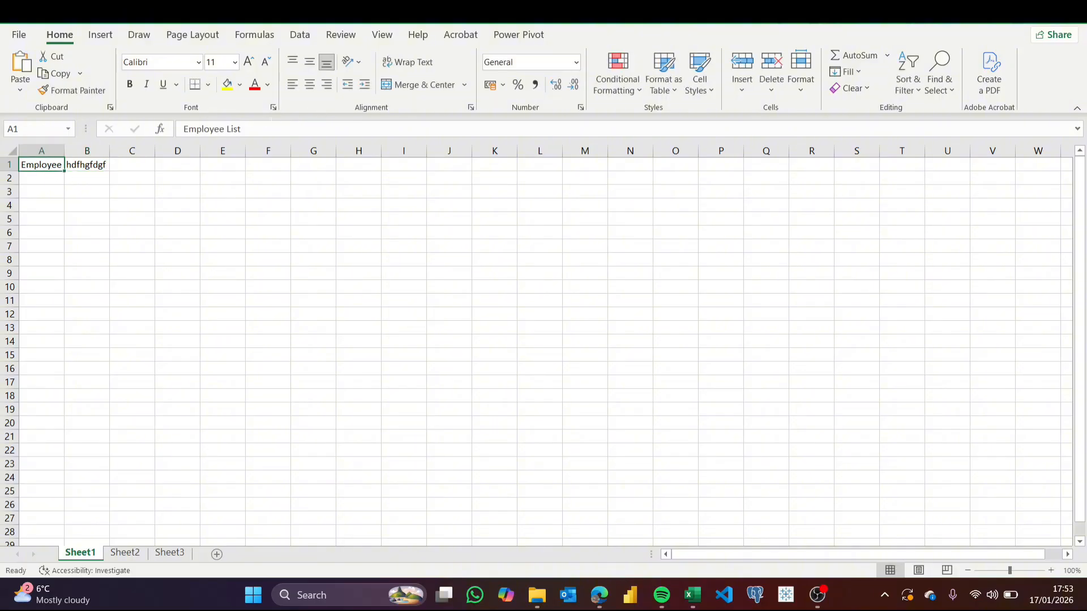
Step: Delete the sample text from cell B1 and select cell A1 again
click(94, 165)
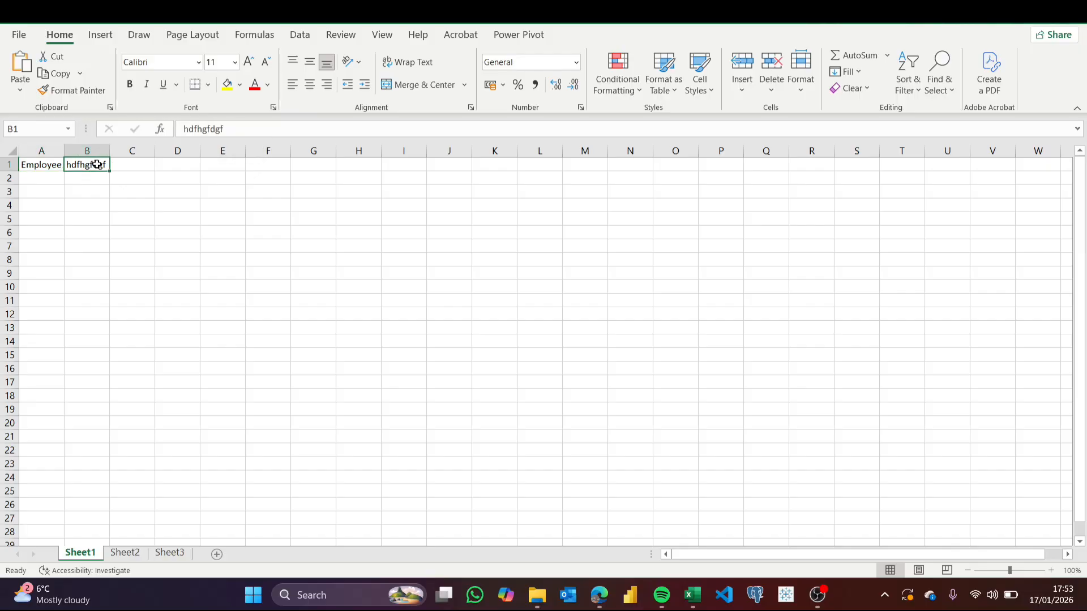
key(Delete)
click(45, 164)
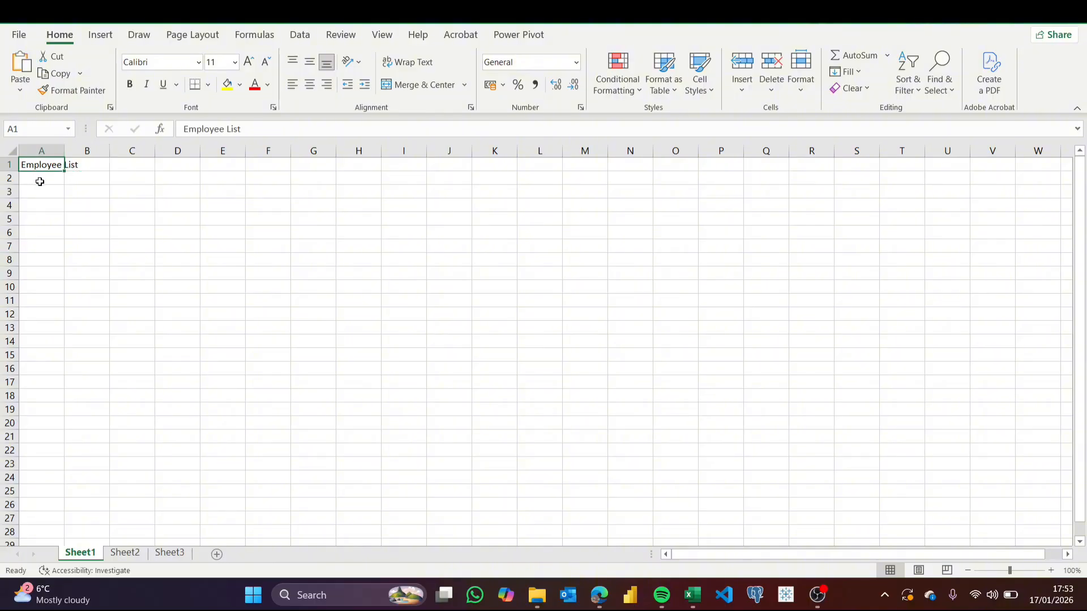
Step: Alternate the selection between cells A2 and A1, finishing on A1
click(40, 182)
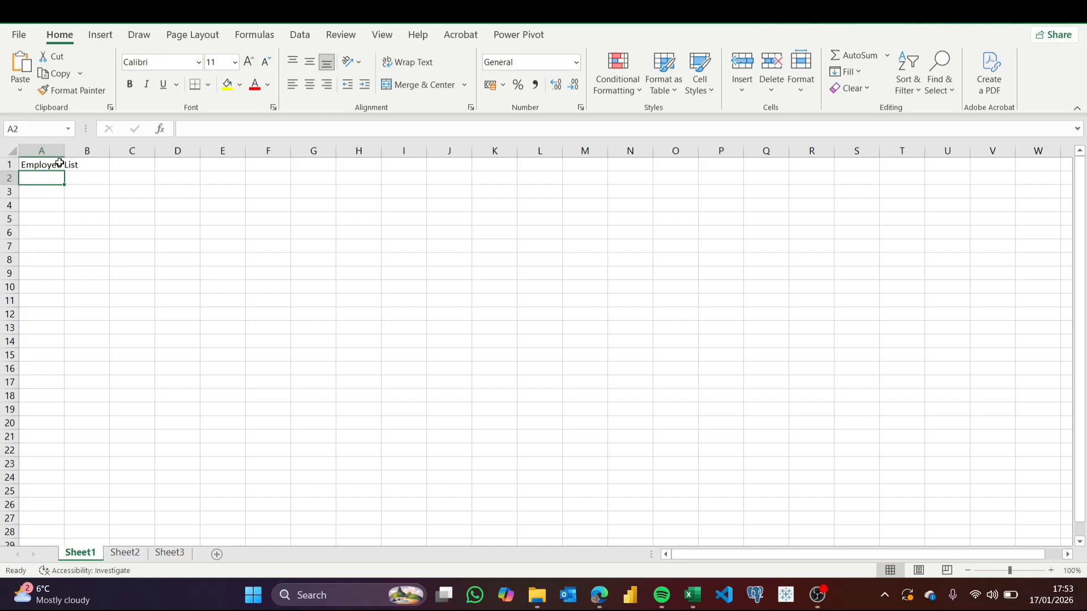
click(52, 164)
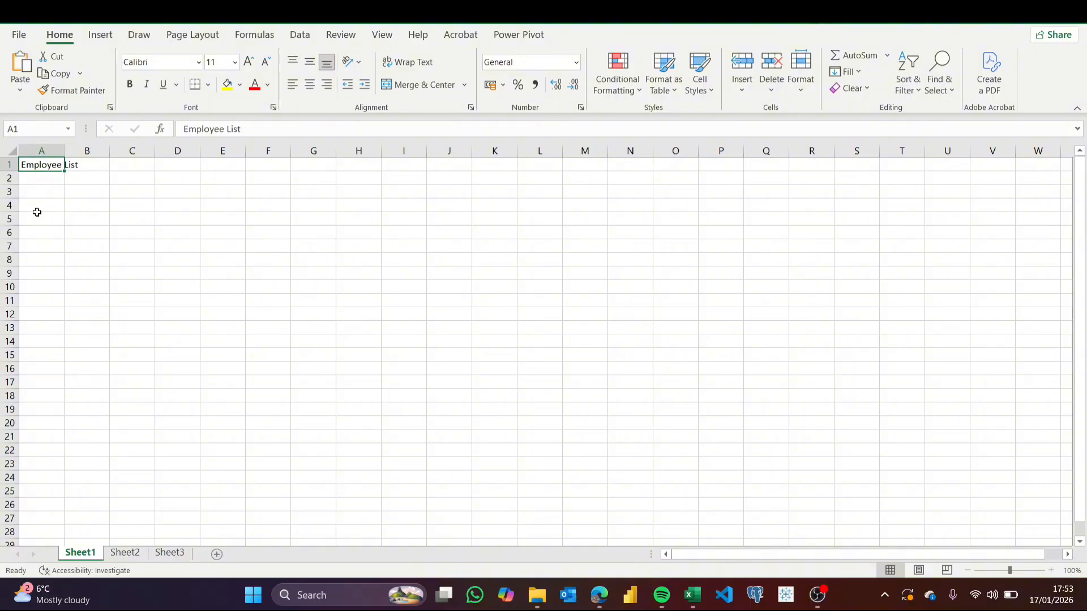
click(50, 179)
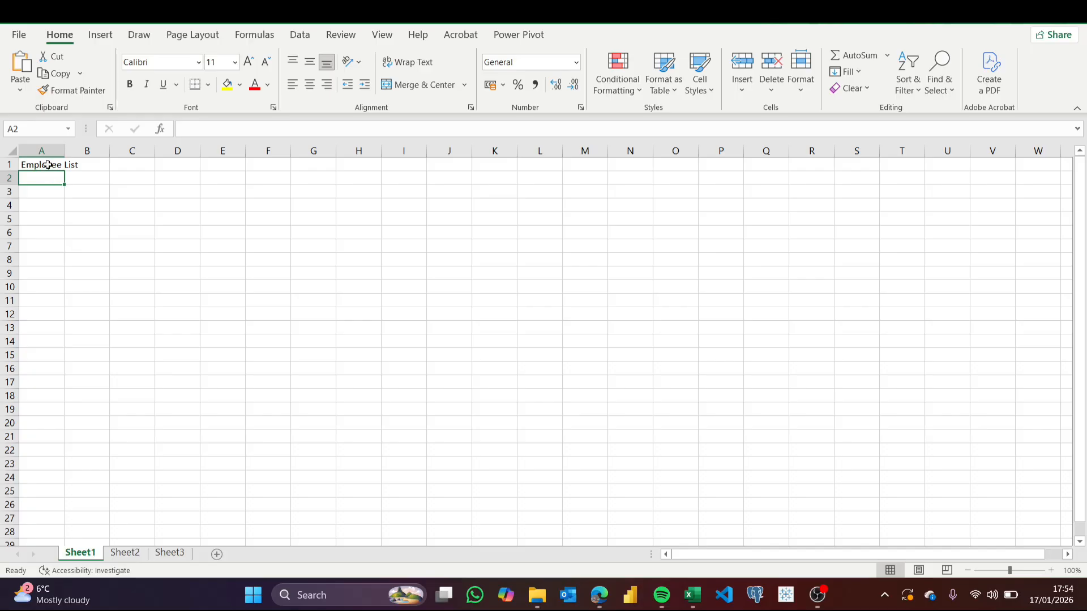
click(48, 164)
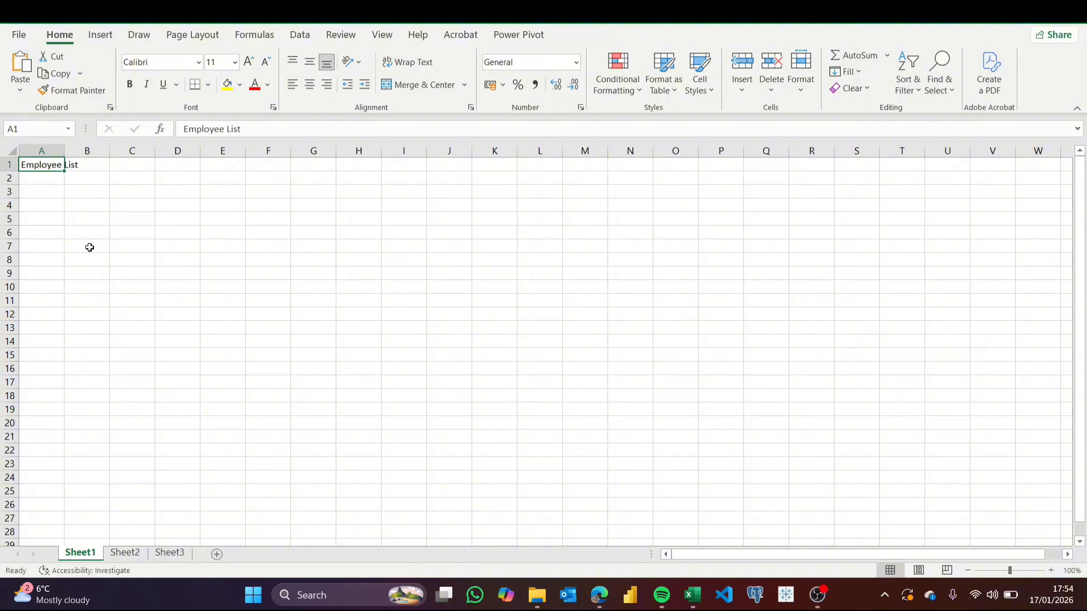
Step: Move the selection down column A one cell at a time from A1 to A5
key(Down)
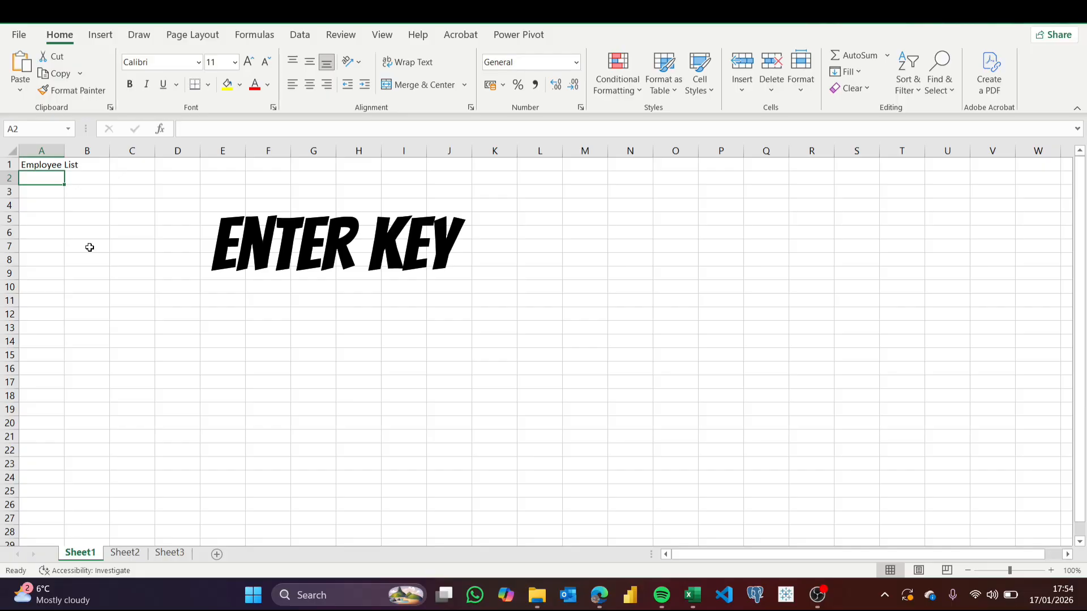
key(Return)
key(Return)
key(Return)
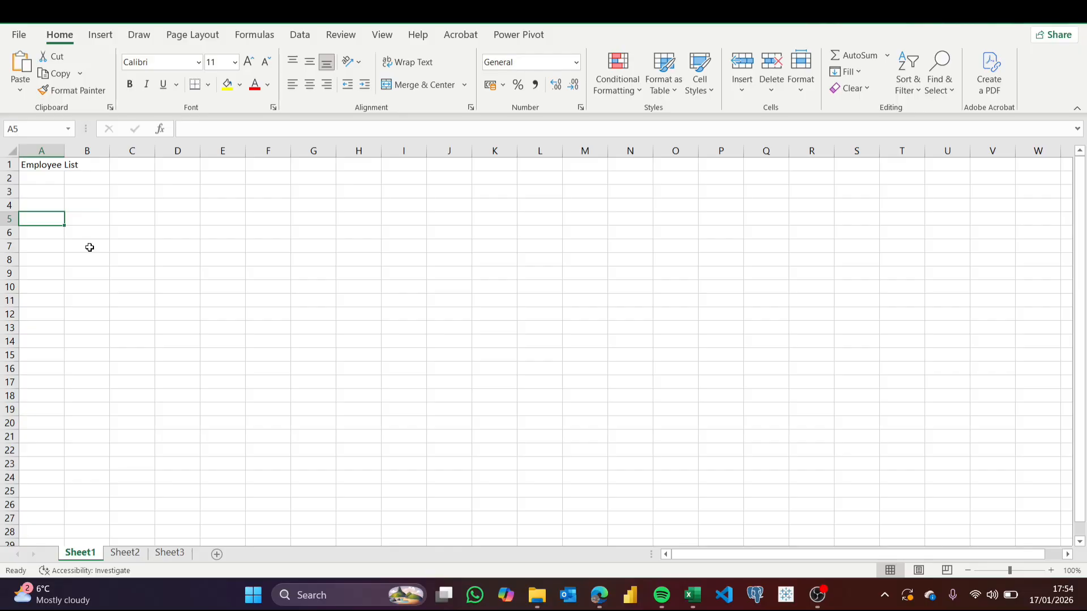
Step: Move the selection cell by cell up to A4, down to A7 and back up to A1
key(Up)
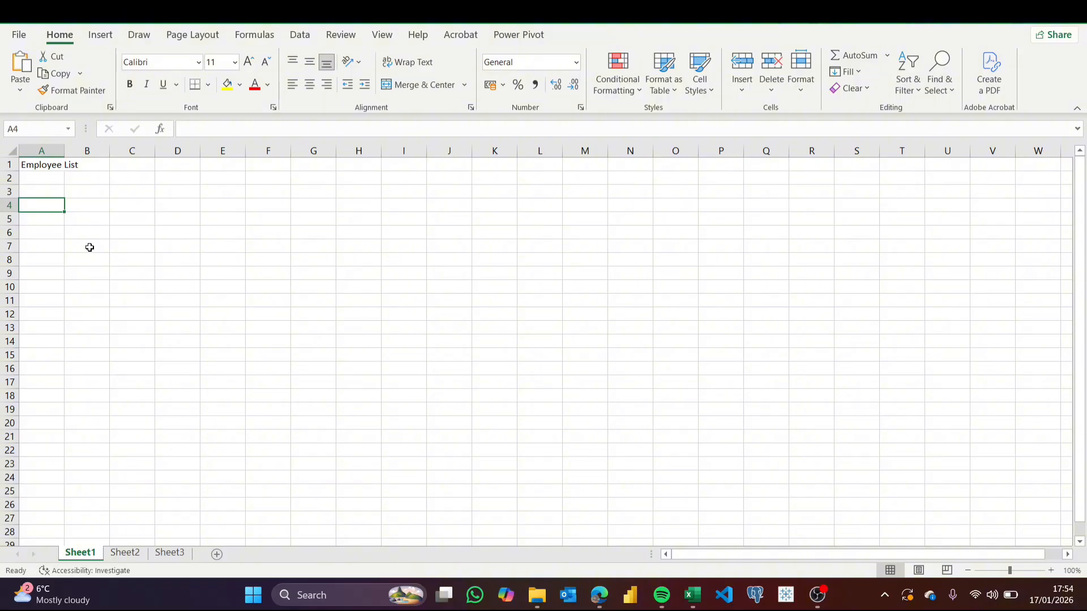
key(Down)
key(Down)
key(Down)
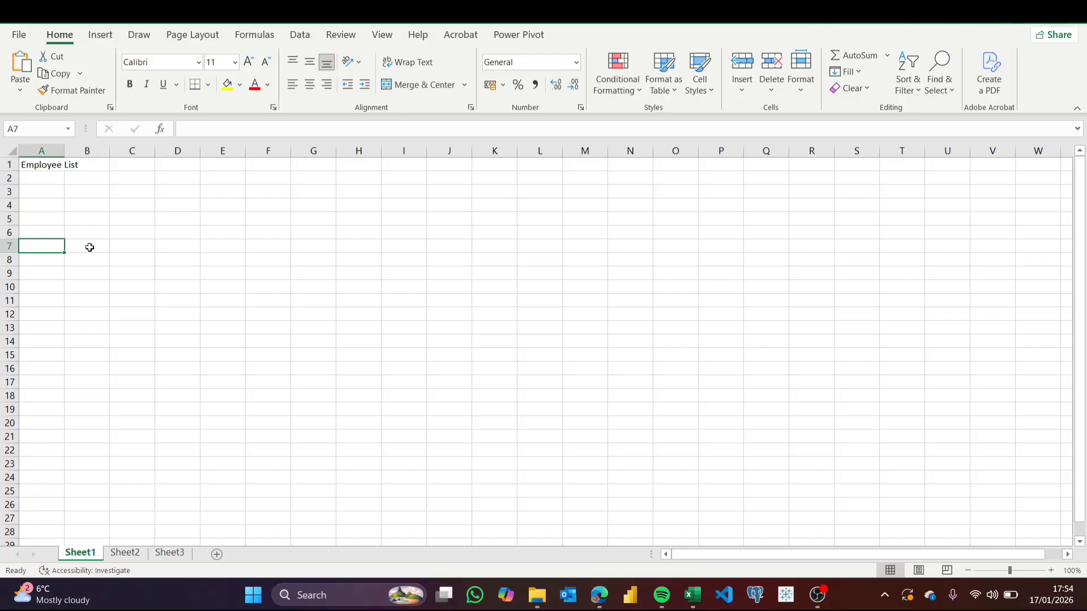
key(Up)
key(Up)
key(Up)
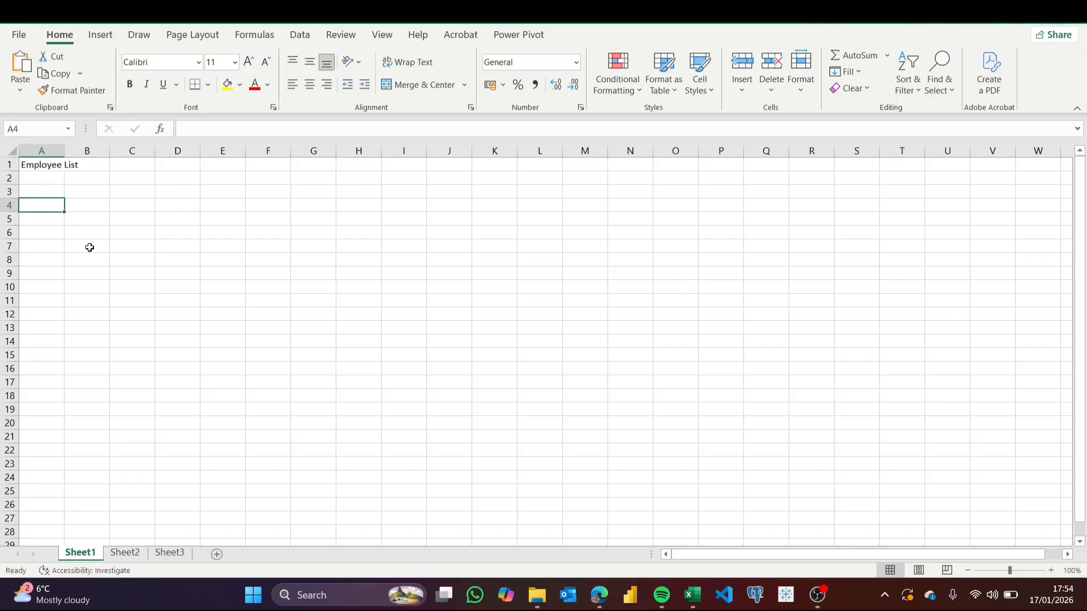
key(Up)
key(Up)
key(Up)
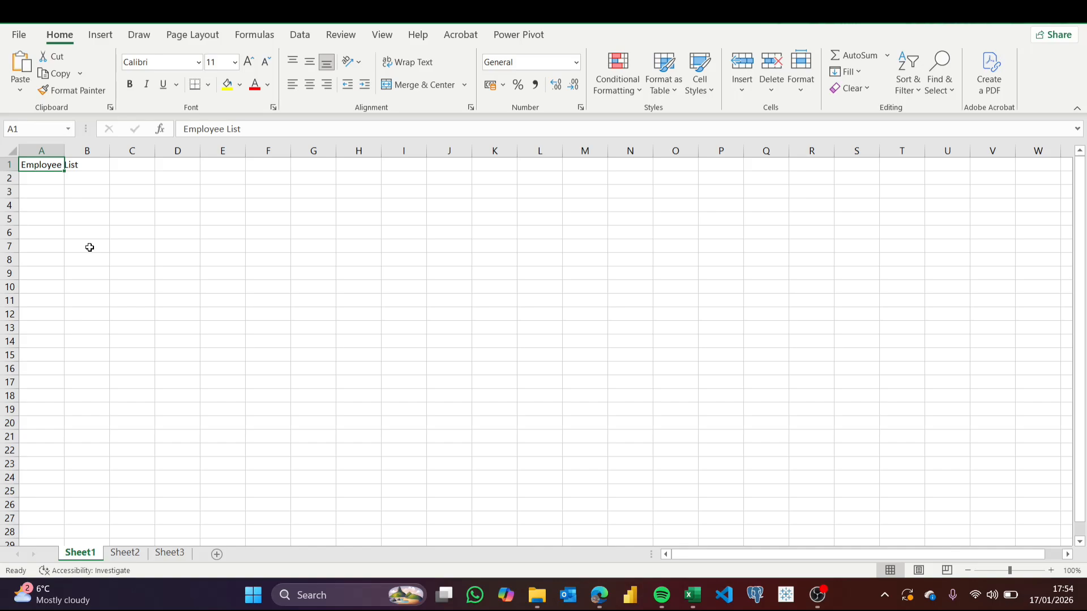
Step: Step the selection down column A from A1 to A6
key(Return)
key(Return)
key(Return)
key(Return)
key(Return)
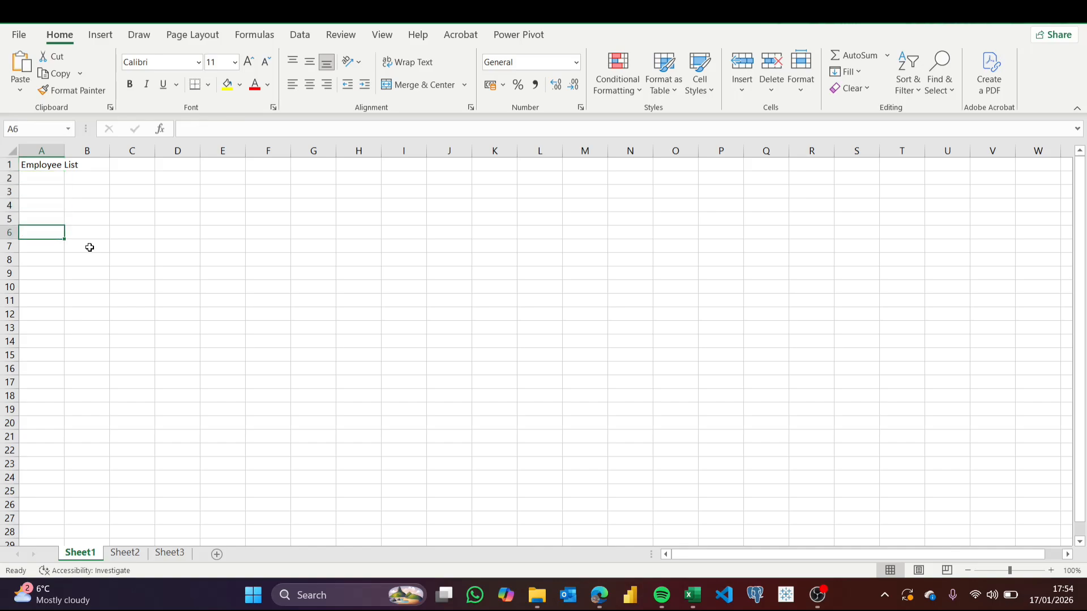
Step: Step the selection back up column A from A6 to A1
key(shift+Return)
key(shift+Return)
key(shift+Return)
key(shift+Return)
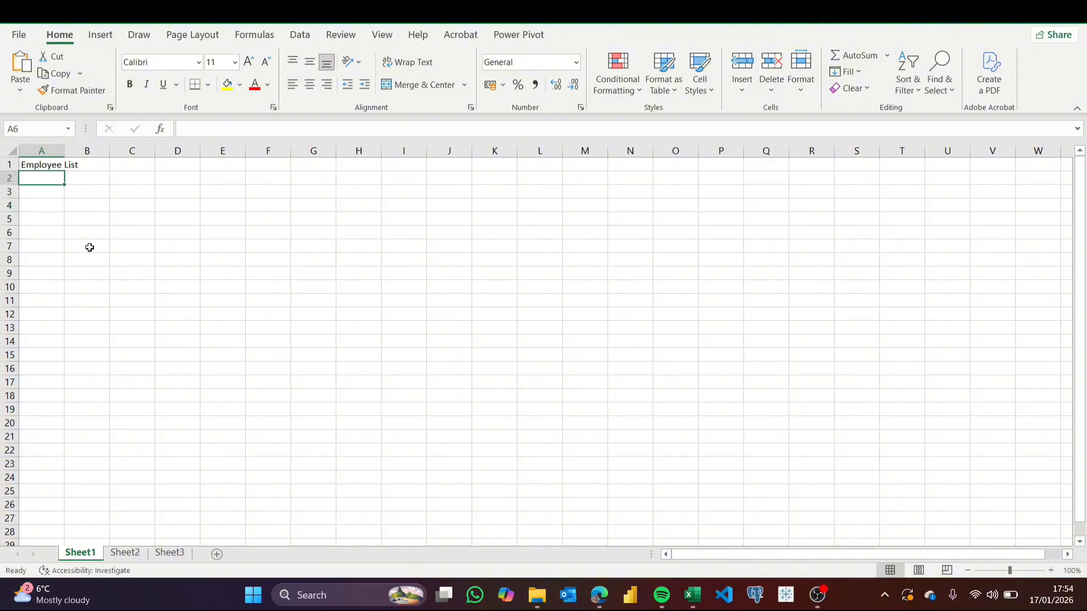
key(shift+Return)
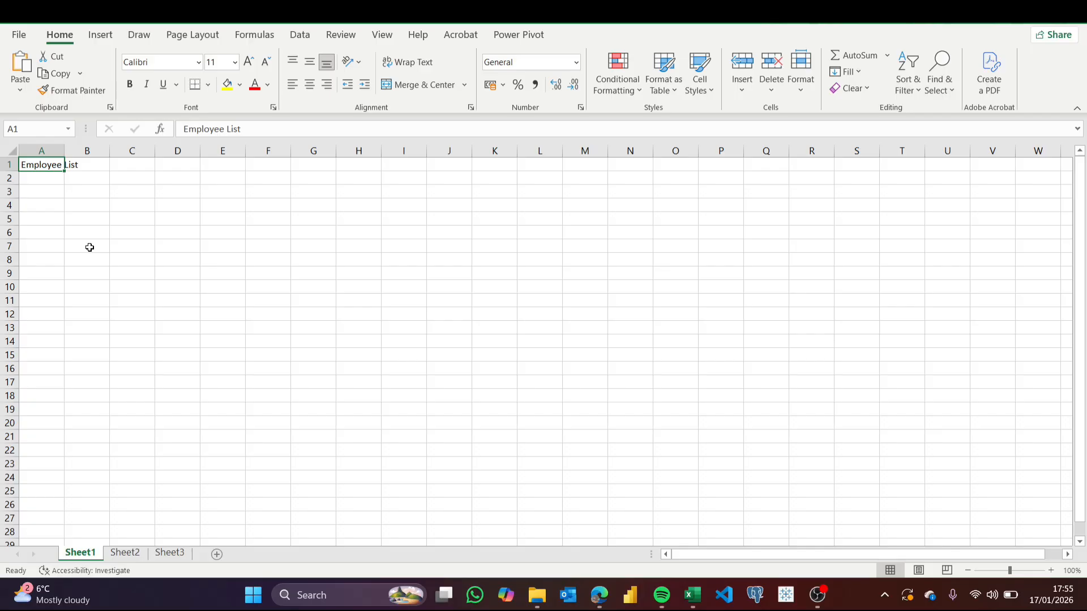
Step: Move the selection across row 1 one cell at a time from A1 to G1
key(Tab)
key(Tab)
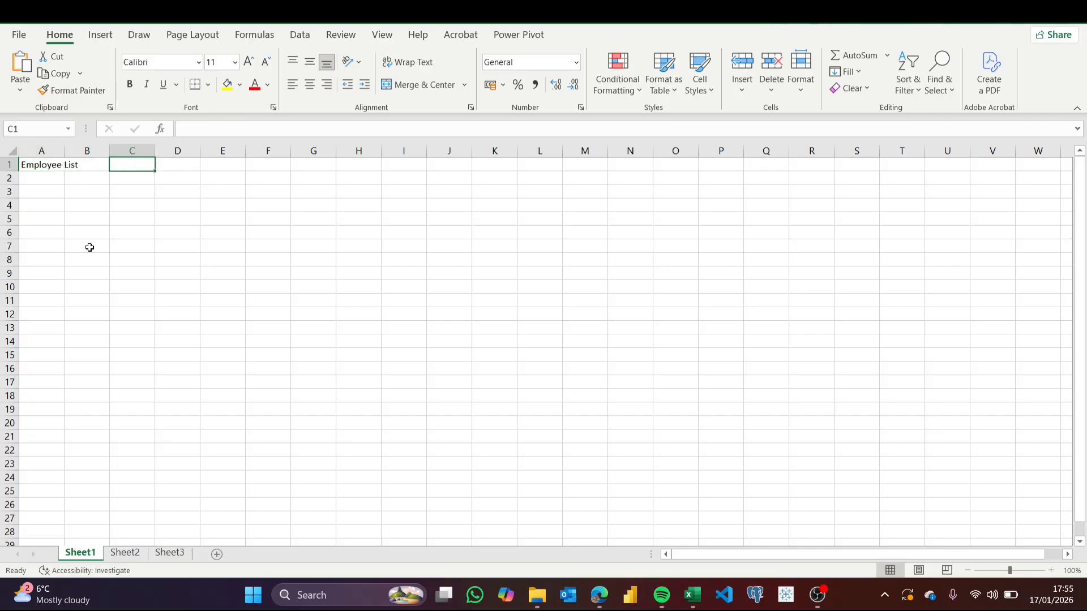
key(Tab)
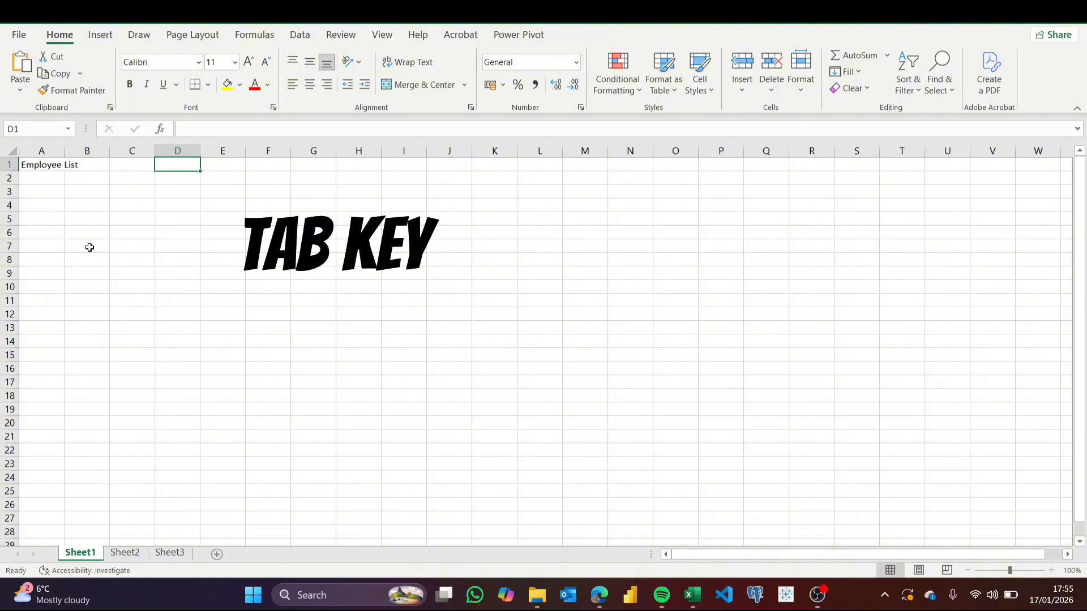
key(Tab)
key(Tab)
key(Tab)
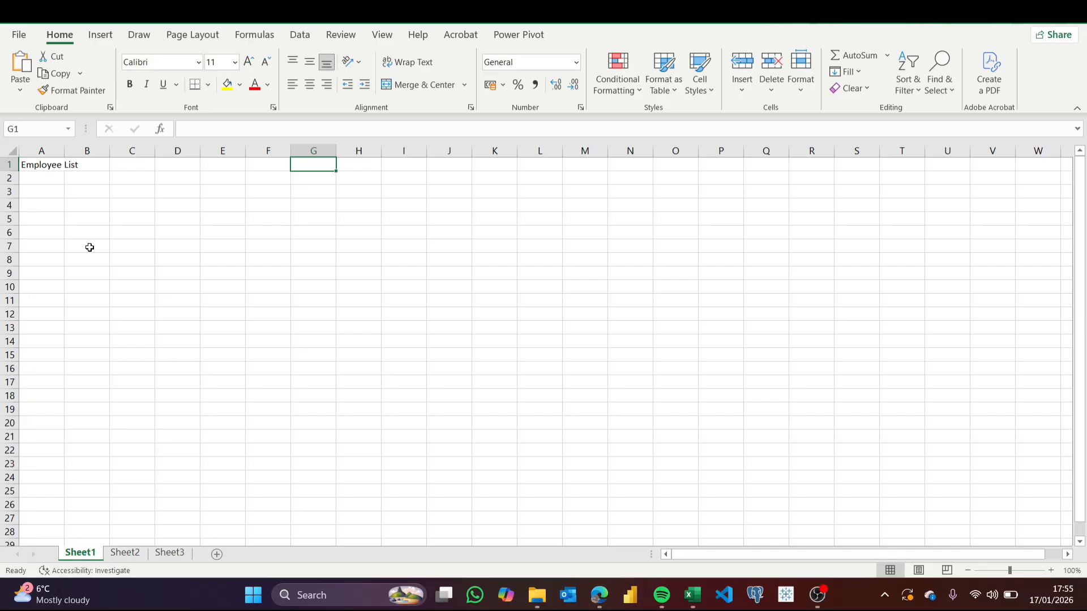
Step: Move the selection backwards along row 1 one cell at a time from G1 to A1
key(shift+Tab)
key(shift+Tab)
key(shift+Tab)
key(shift+Tab)
key(shift+Tab)
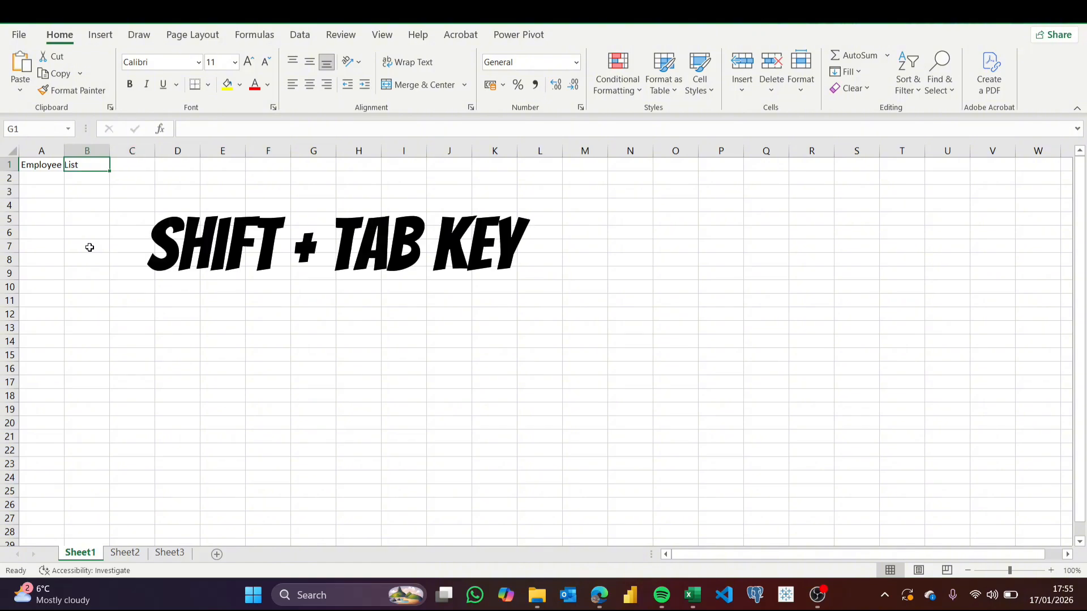
key(shift+Tab)
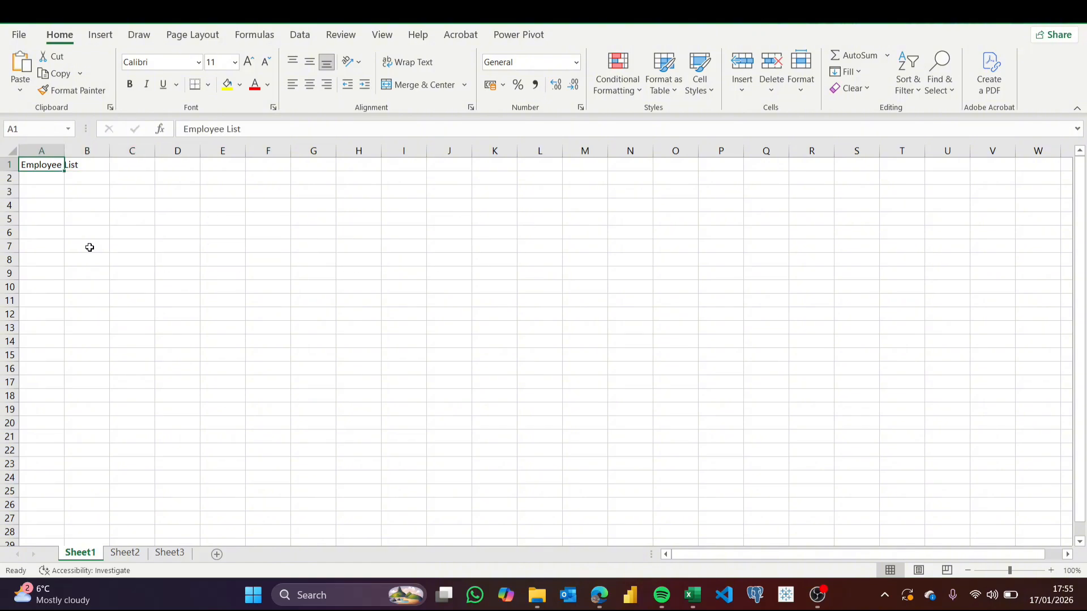
Step: Enter the heading Employee ID in cell A2
key(Return)
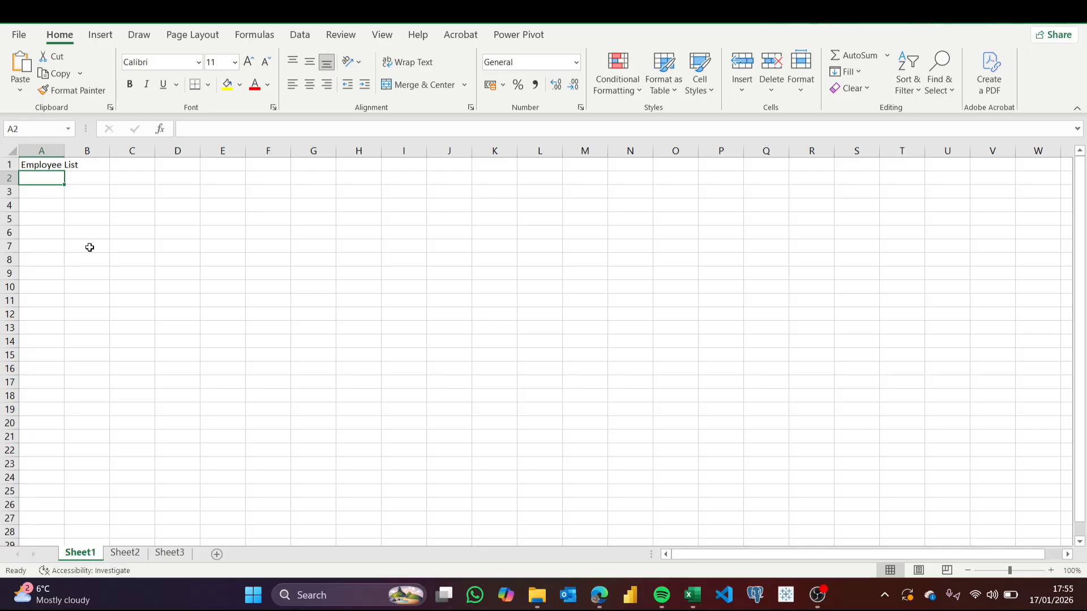
text(Employe)
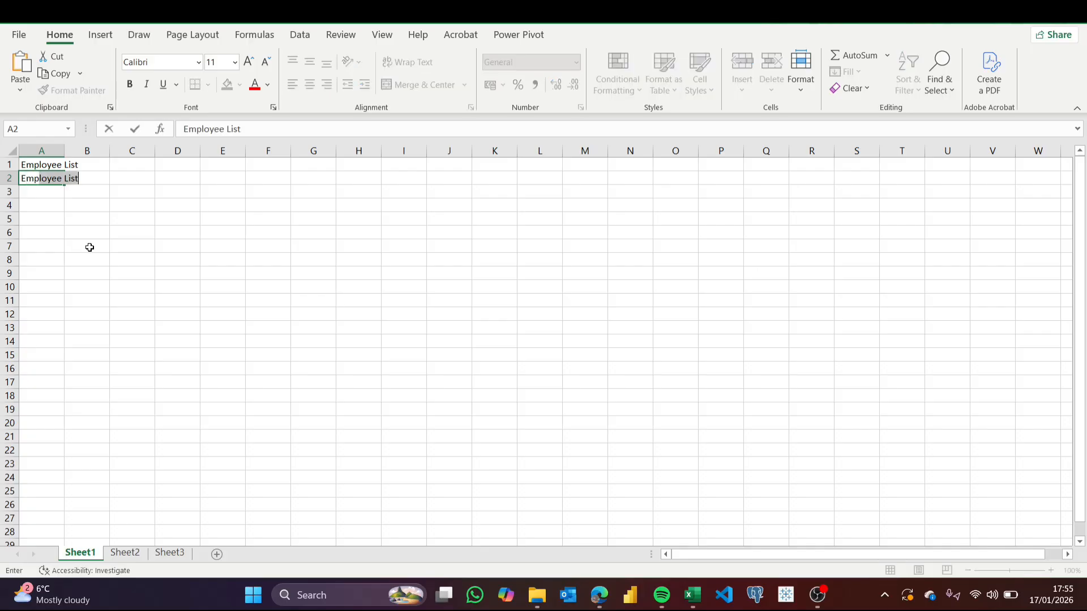
text(ee)
key(BackSpace)
text(ID)
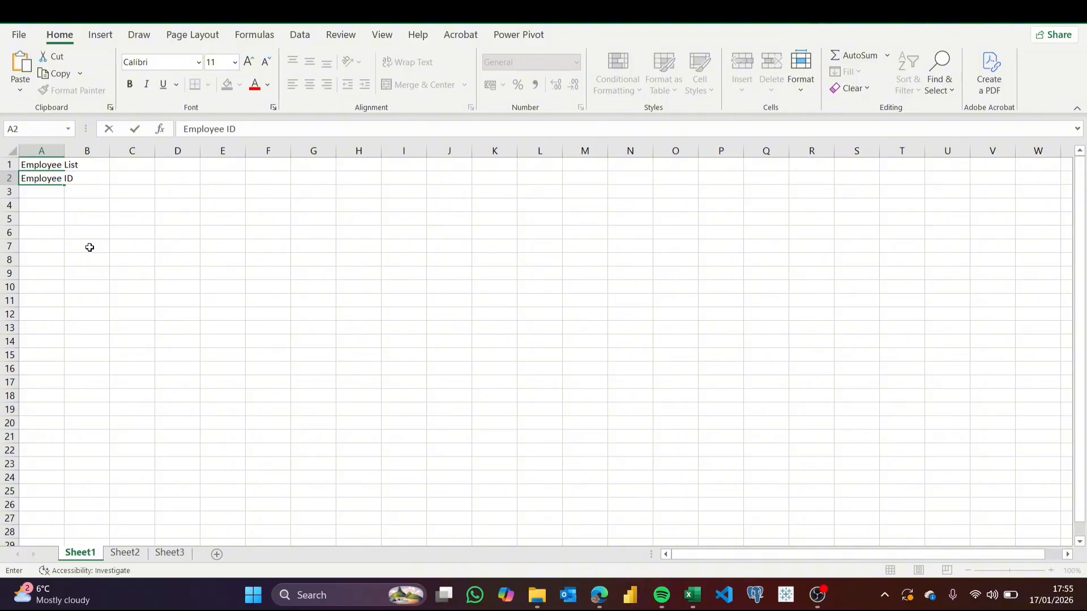
key(Tab)
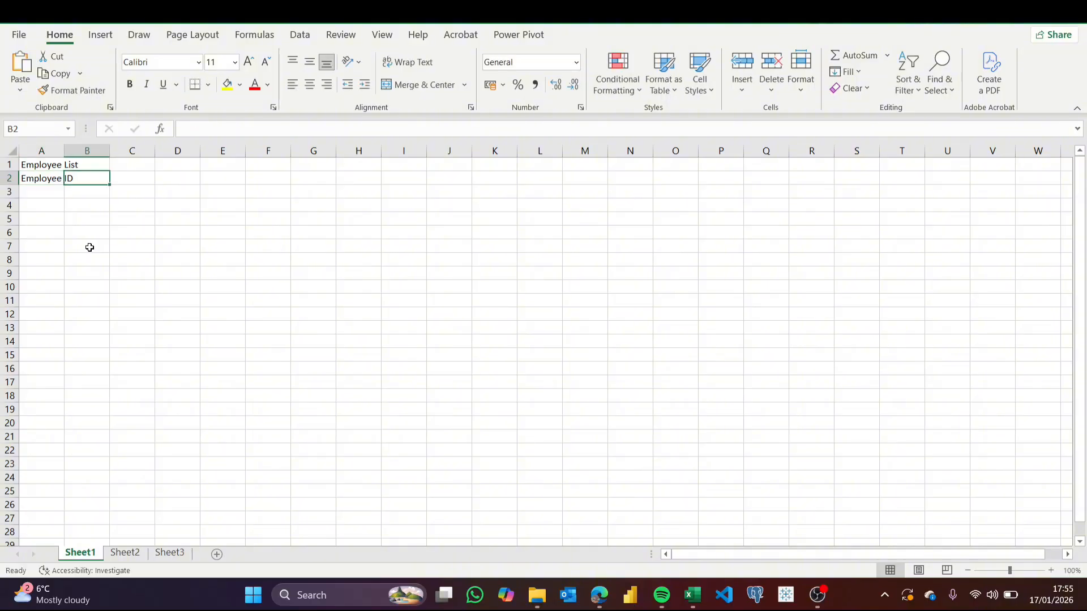
Step: Enter the heading Employee Name in cell B2, with a capital N in Name
text(Emplo)
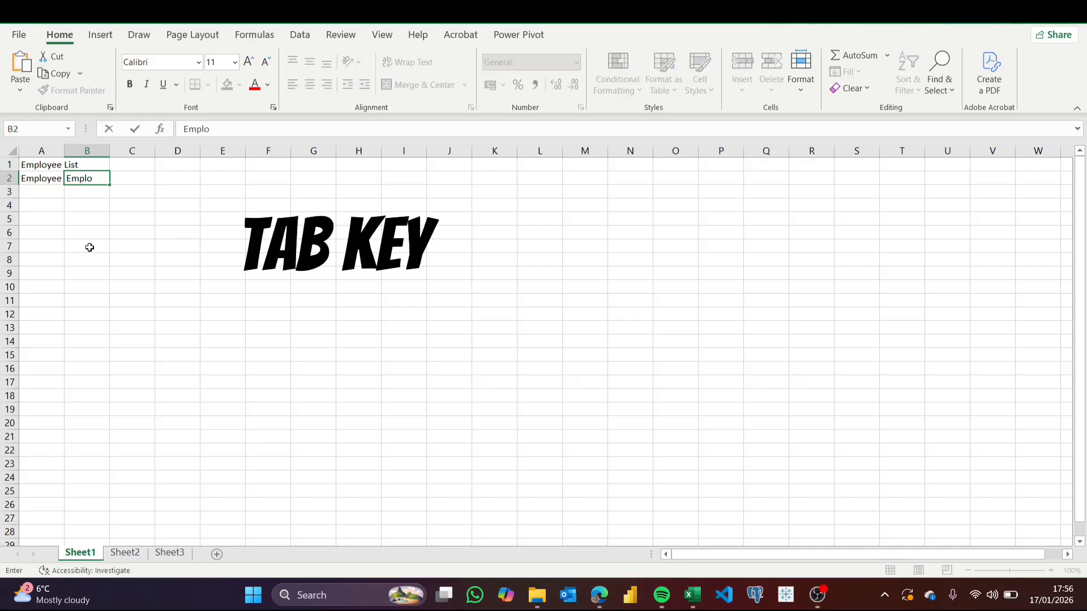
text(yee name)
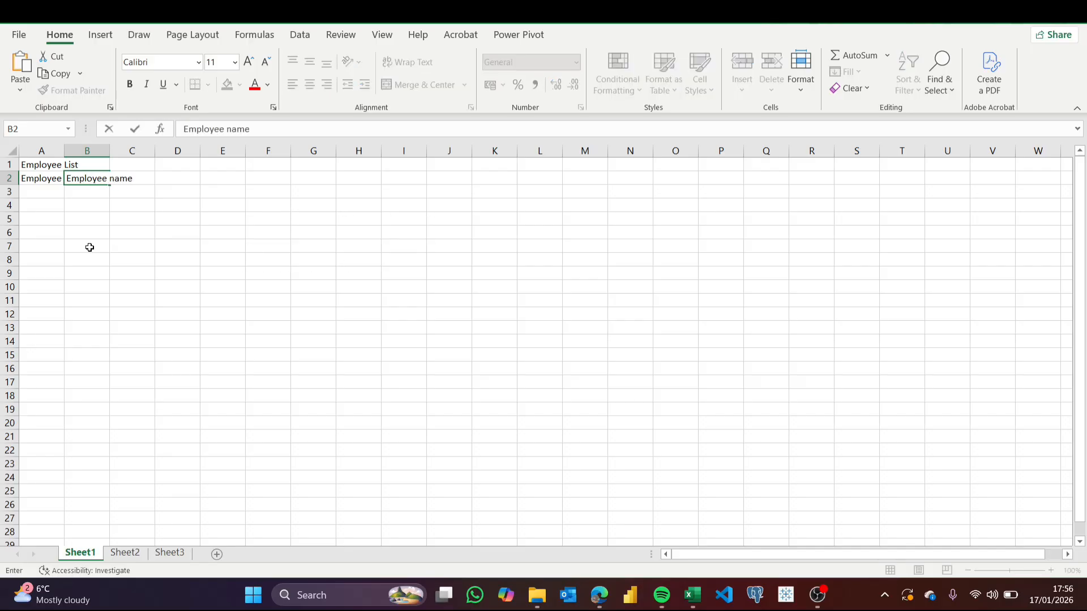
key(BackSpace)
key(BackSpace)
key(BackSpace)
key(BackSpace)
text(Name)
key(Tab)
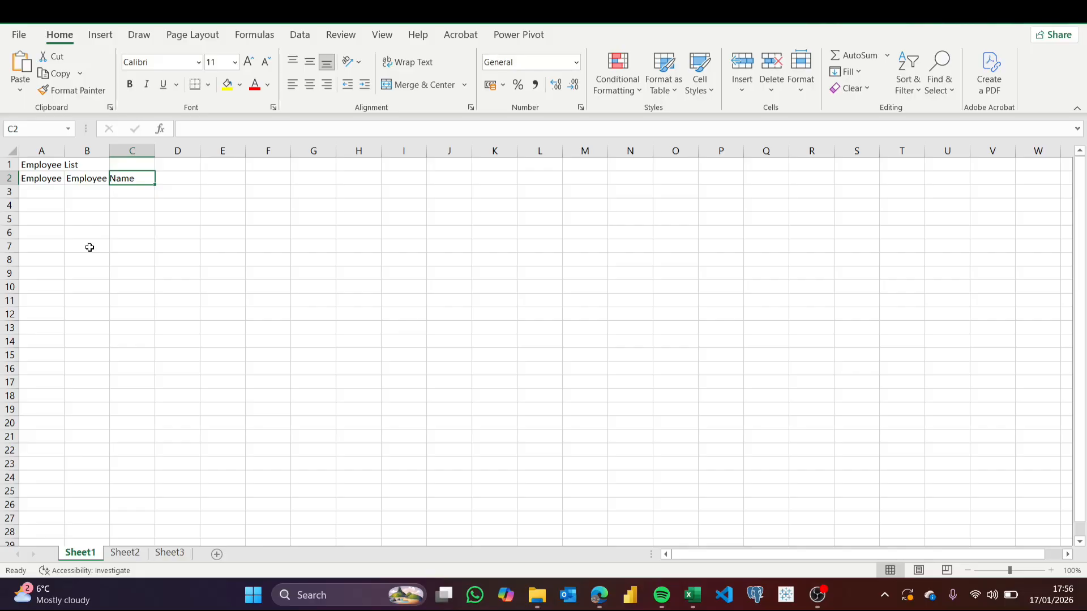
Step: Enter the heading Department in cell C2
text(Depart)
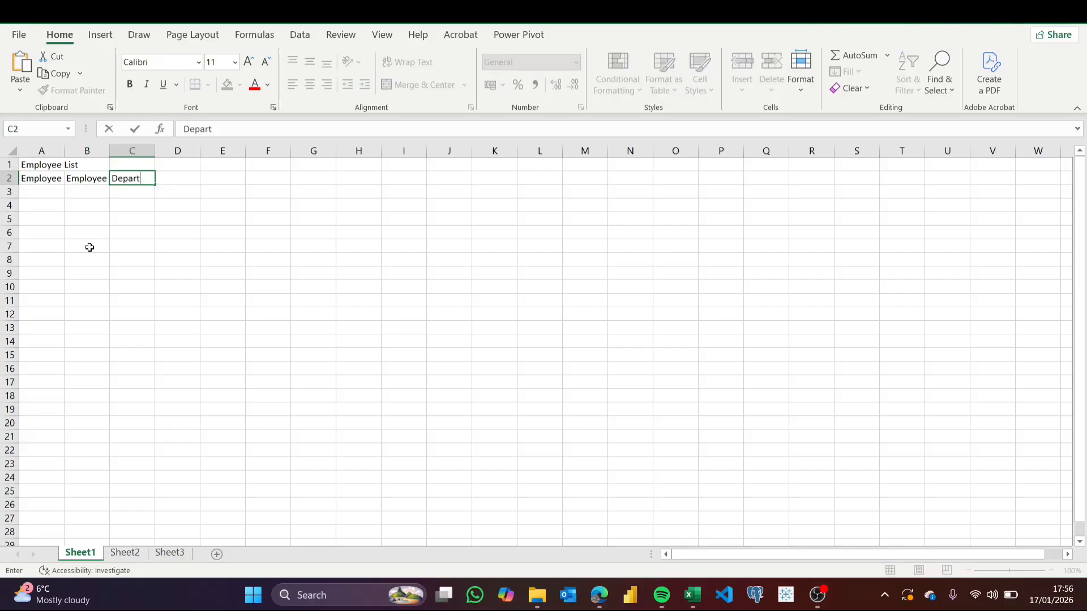
text(ment)
key(Tab)
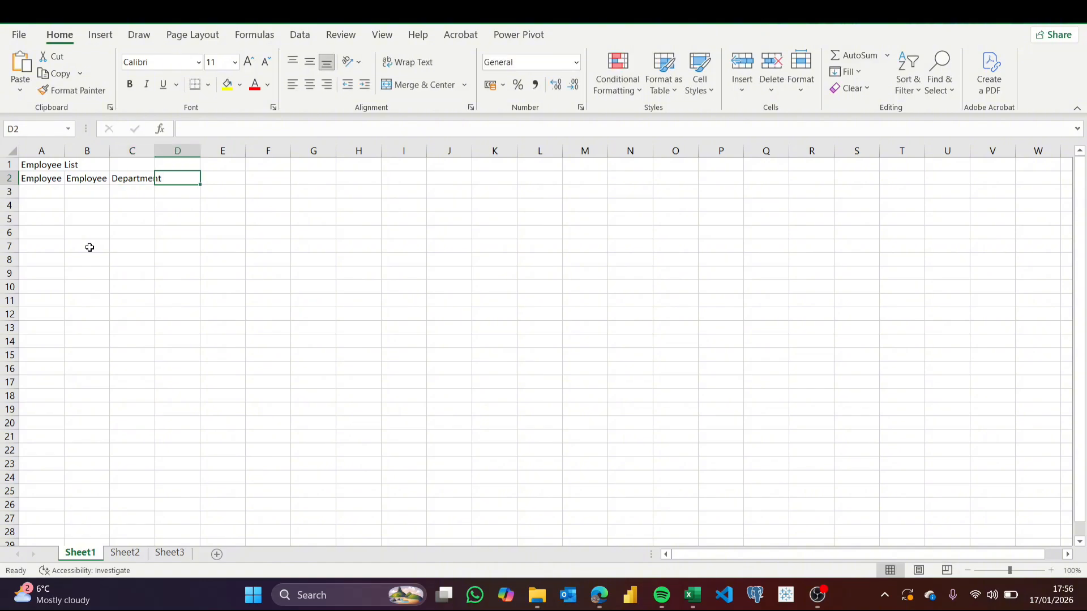
Step: Enter the heading Employment Date in cell D2
text(Emplo)
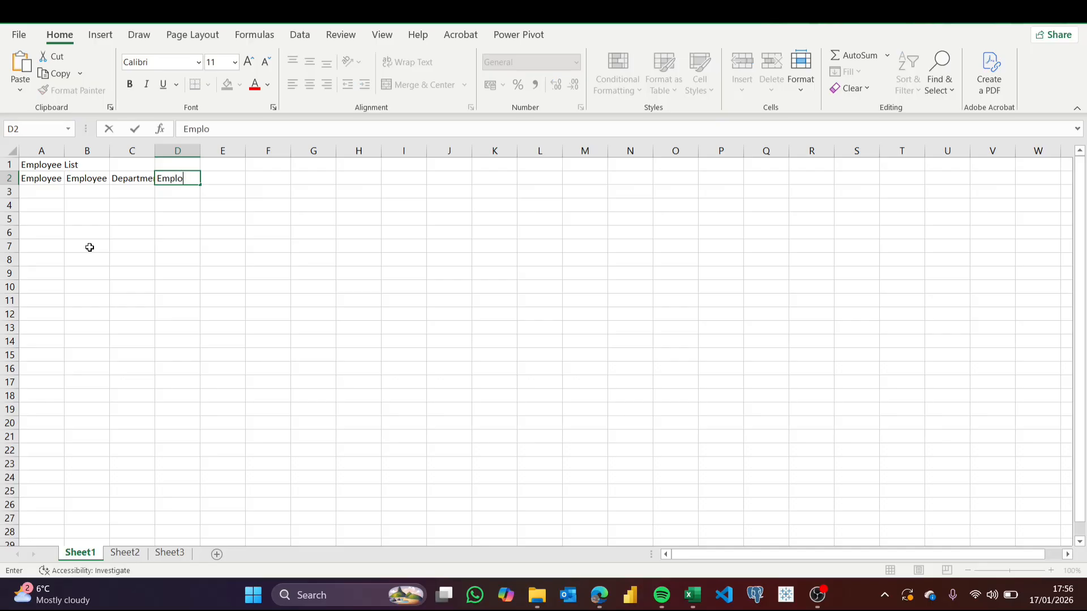
text(yemnt)
key(BackSpace)
key(BackSpace)
key(BackSpace)
key(BackSpace)
text(m)
text(Date)
key(Tab)
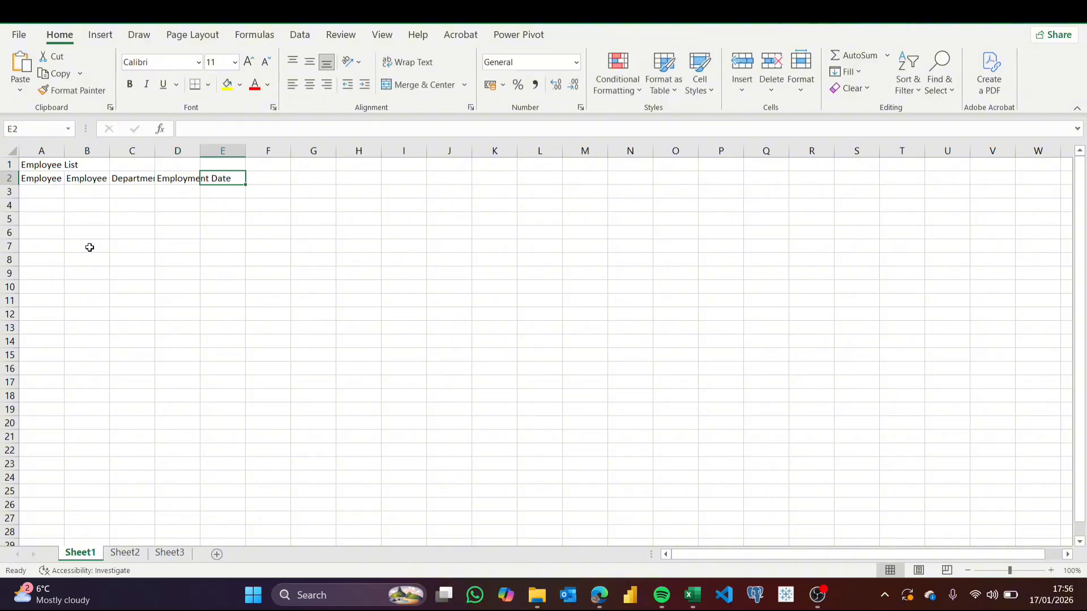
Step: Enter the heading Salary in cell E2 and return to the start of row 3
text(Sala)
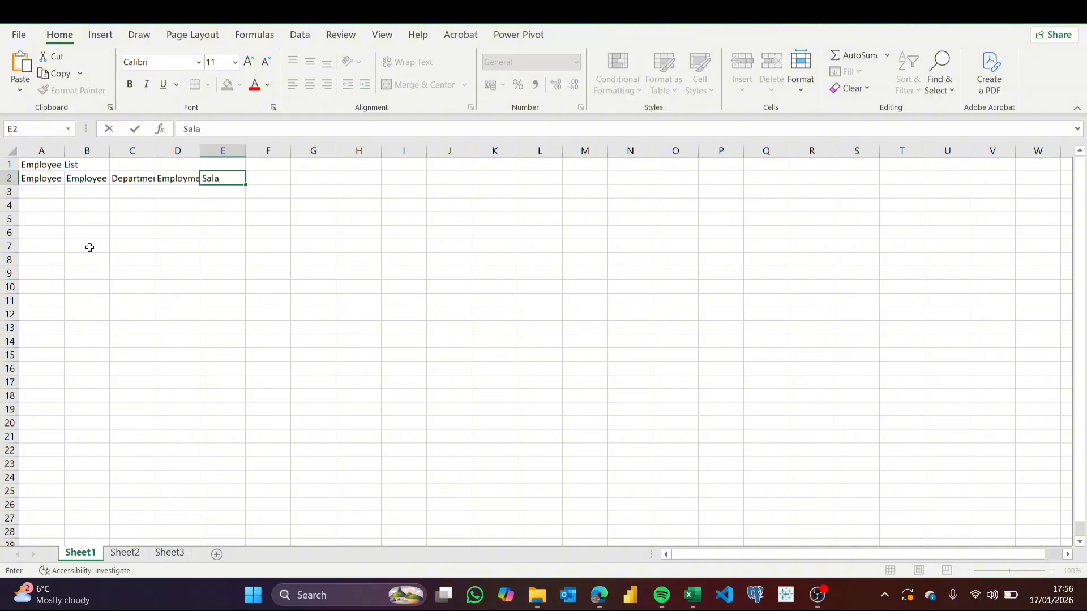
text(ry)
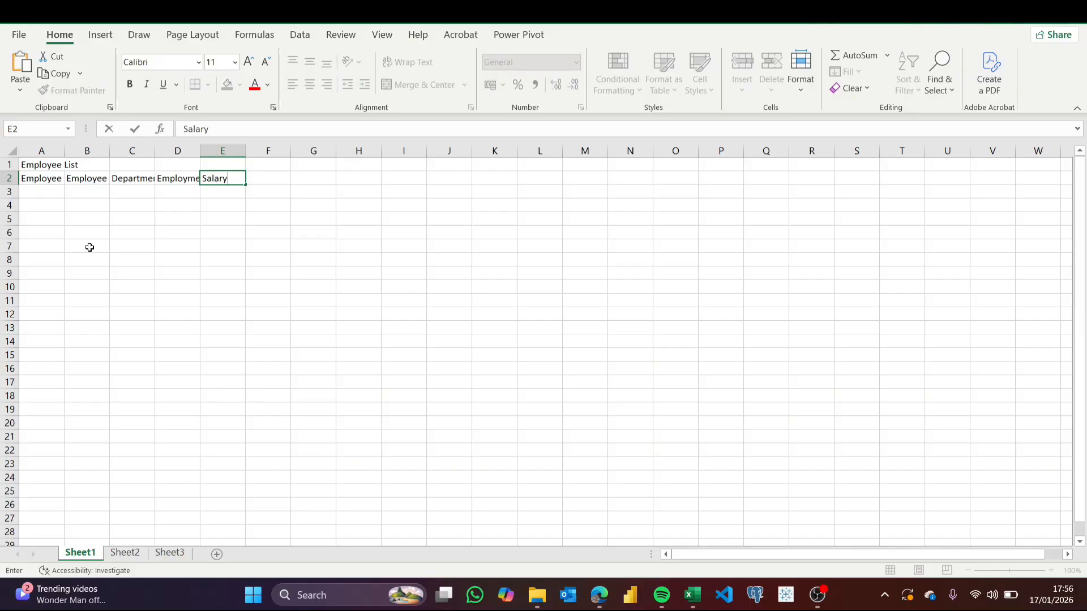
key(Return)
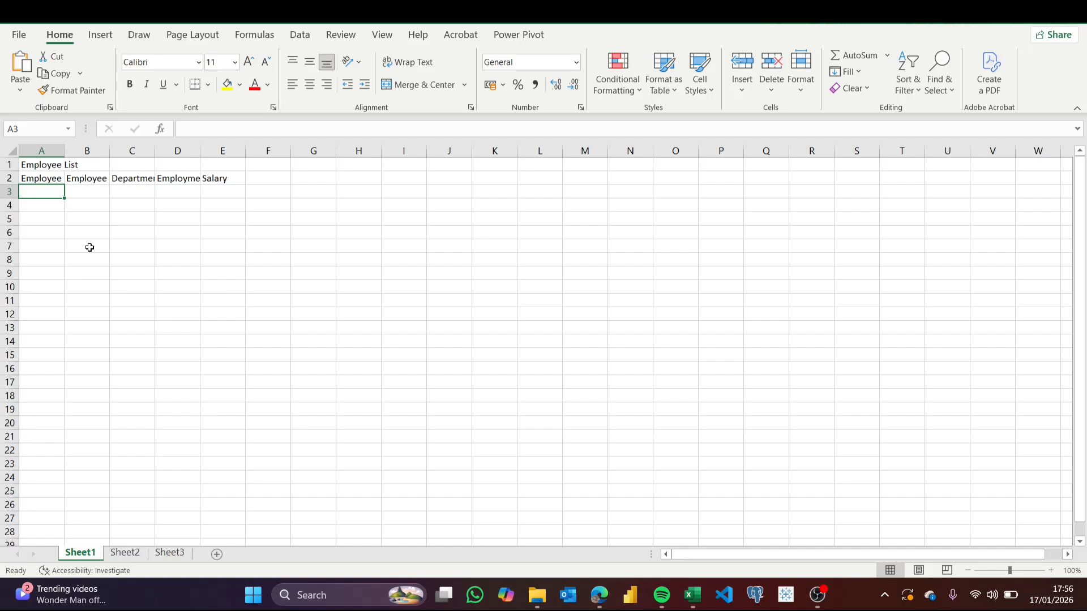
Step: Check the full text of the cut-off headings in cells A2 to D2 one by one
click(51, 182)
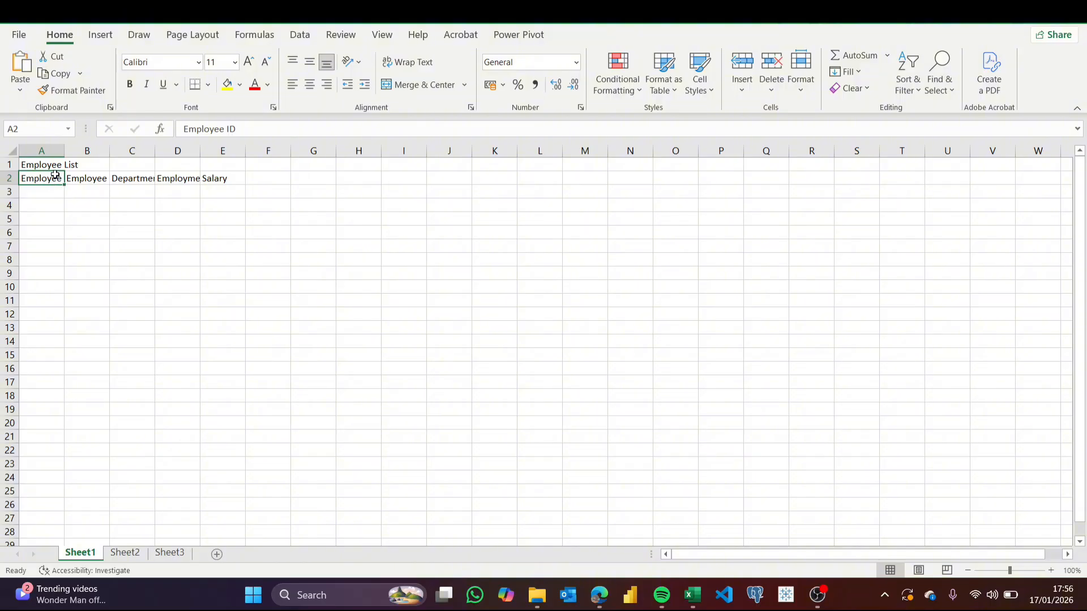
click(84, 180)
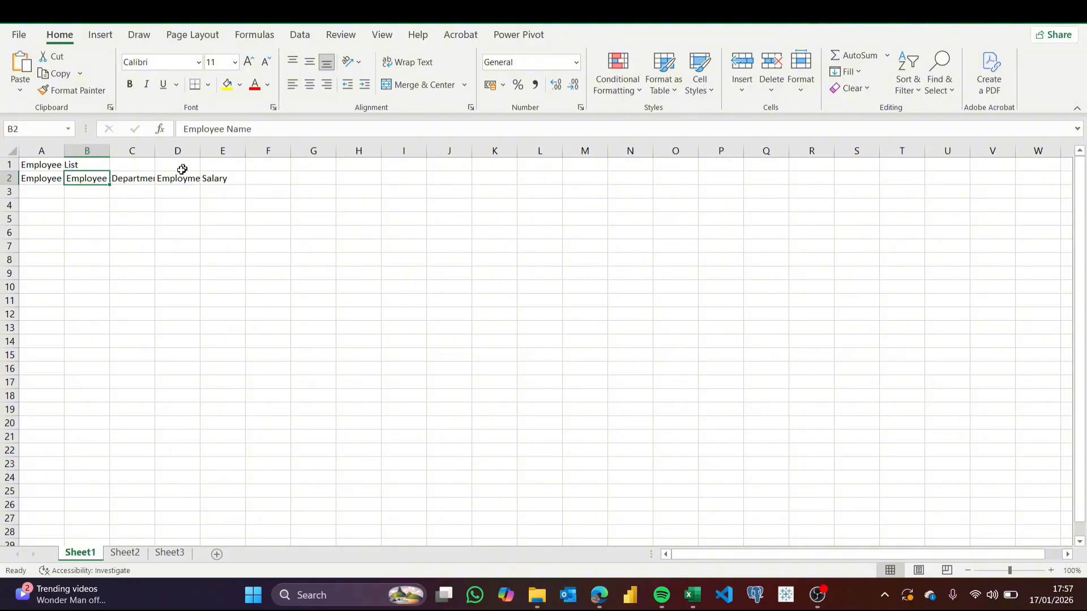
click(129, 180)
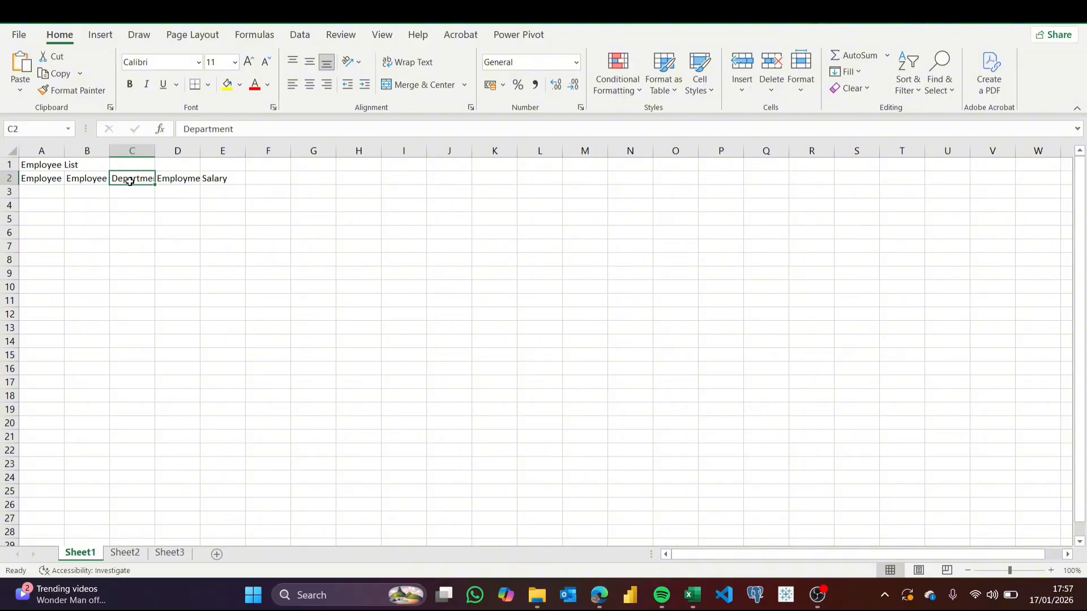
click(173, 179)
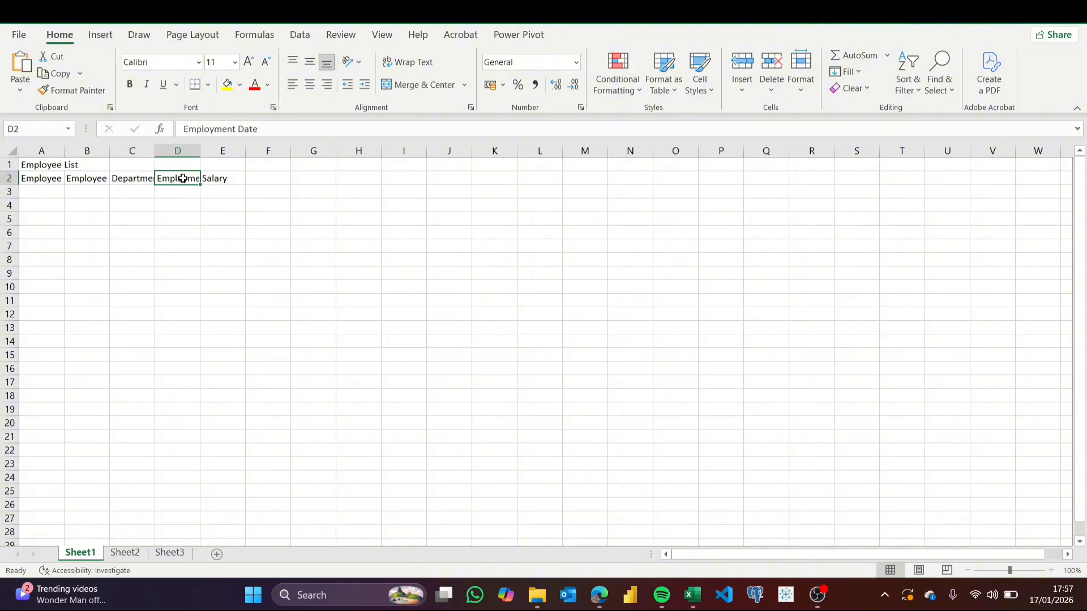
click(285, 270)
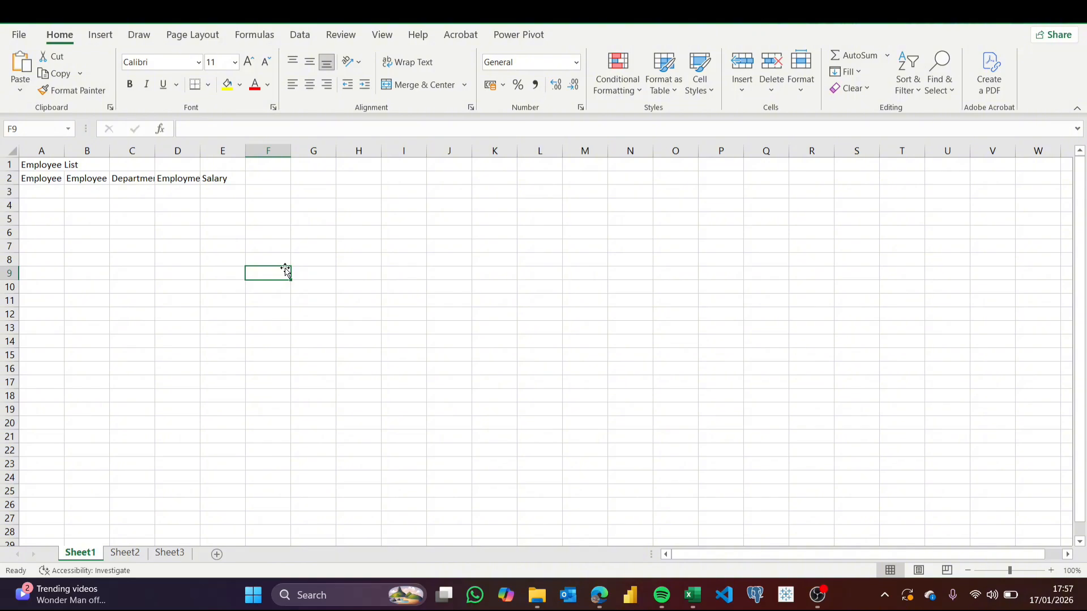
Step: Demonstrate selecting the whole of column A, finishing with only cell A3 selected
click(47, 149)
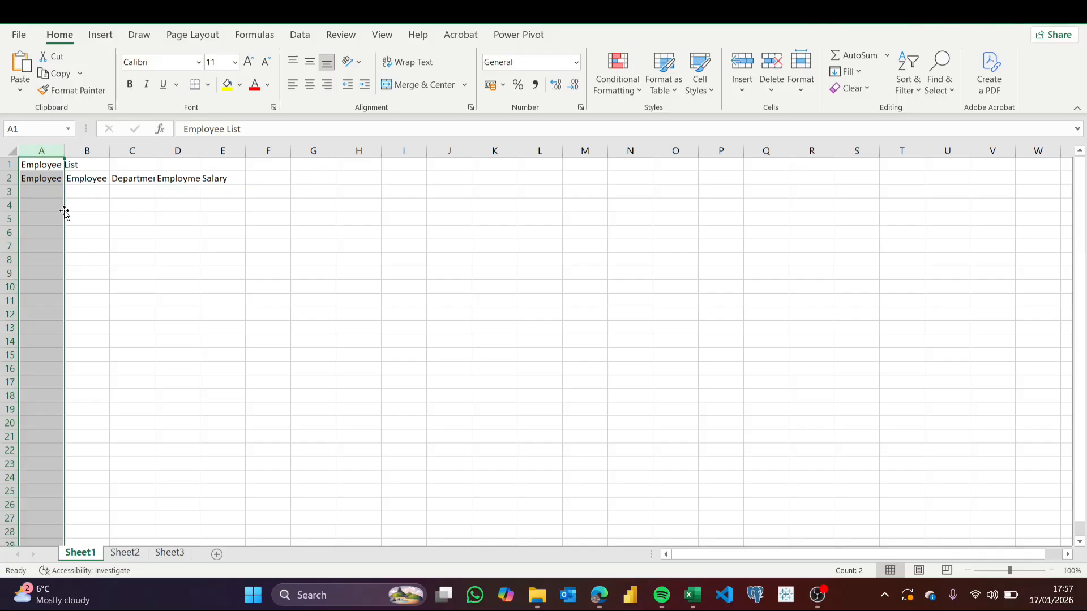
click(41, 152)
click(68, 249)
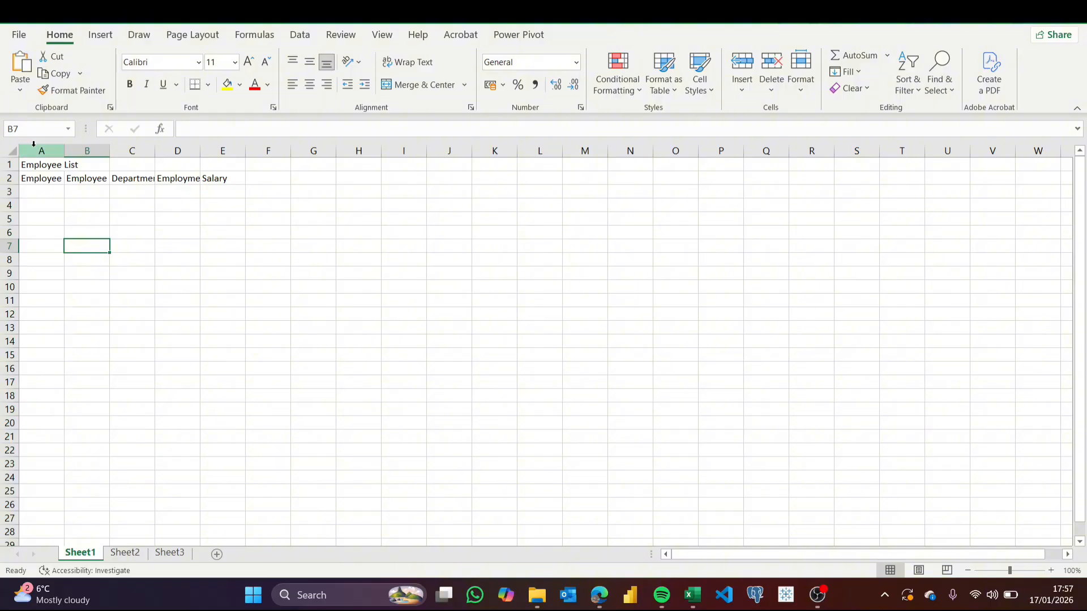
click(38, 153)
click(38, 152)
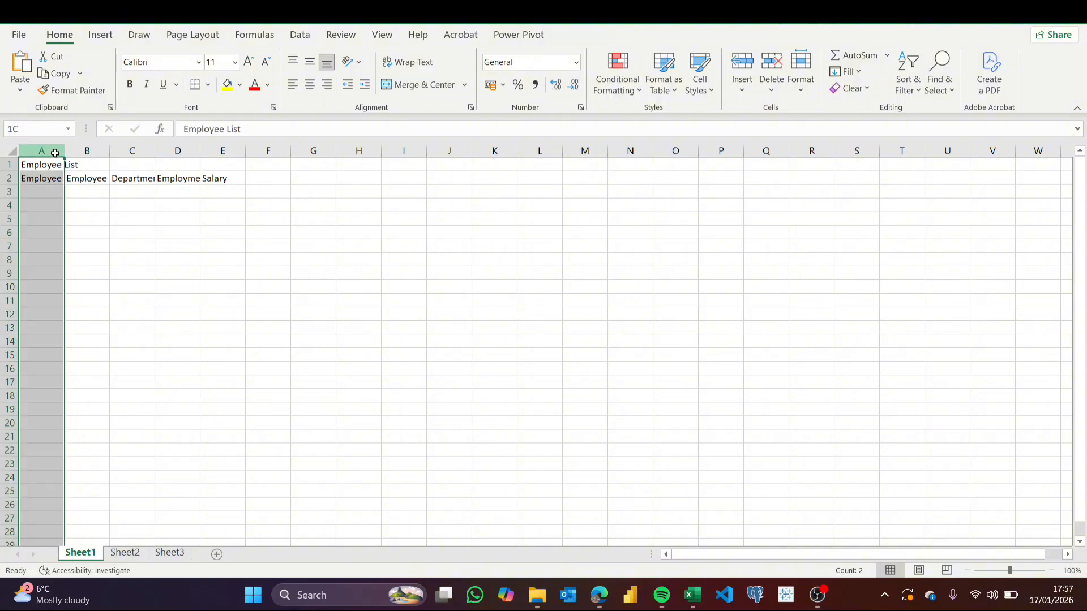
click(56, 188)
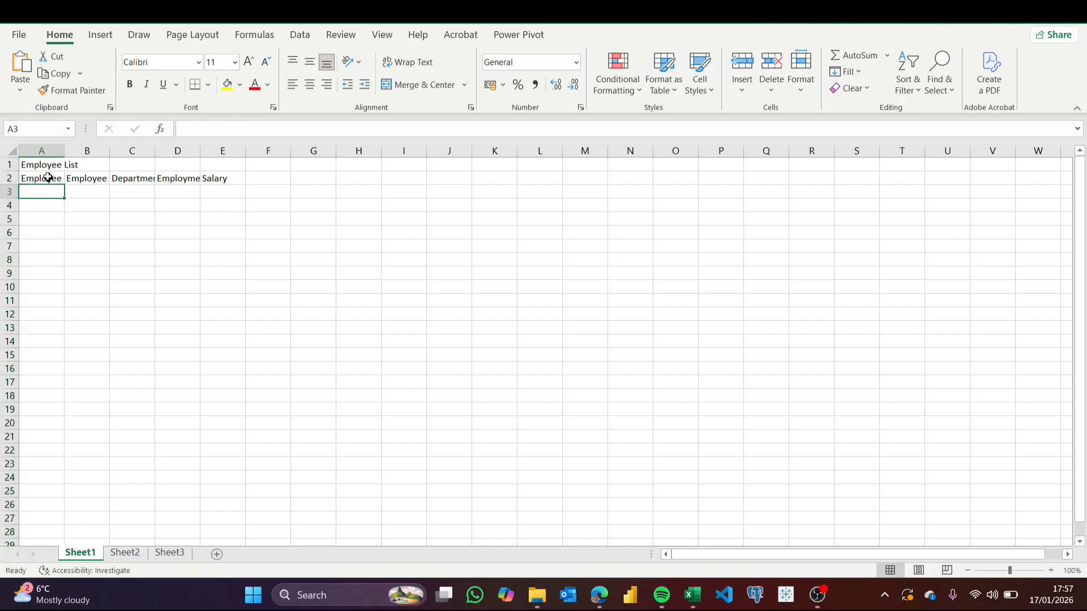
Step: Zoom in to 190% and widen column A until Employee List and Employee ID fit inside it
click(44, 150)
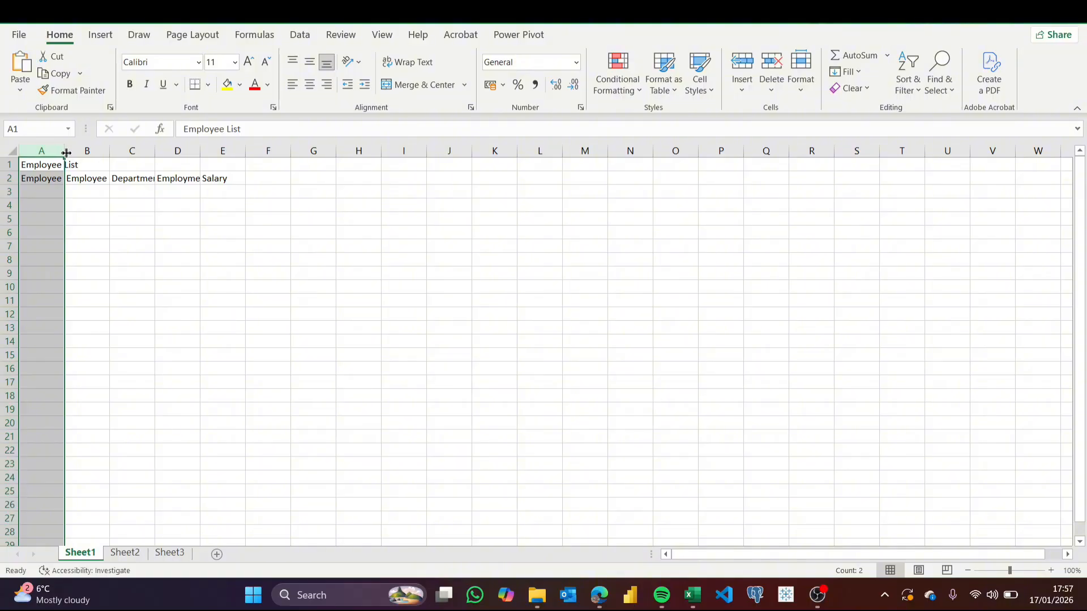
click(84, 151)
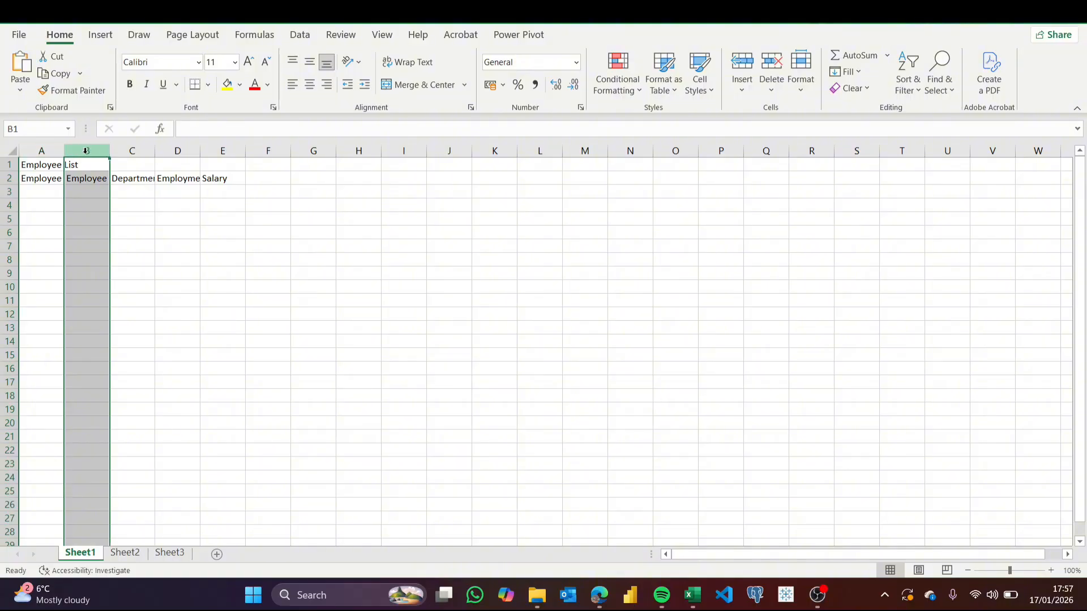
click(58, 149)
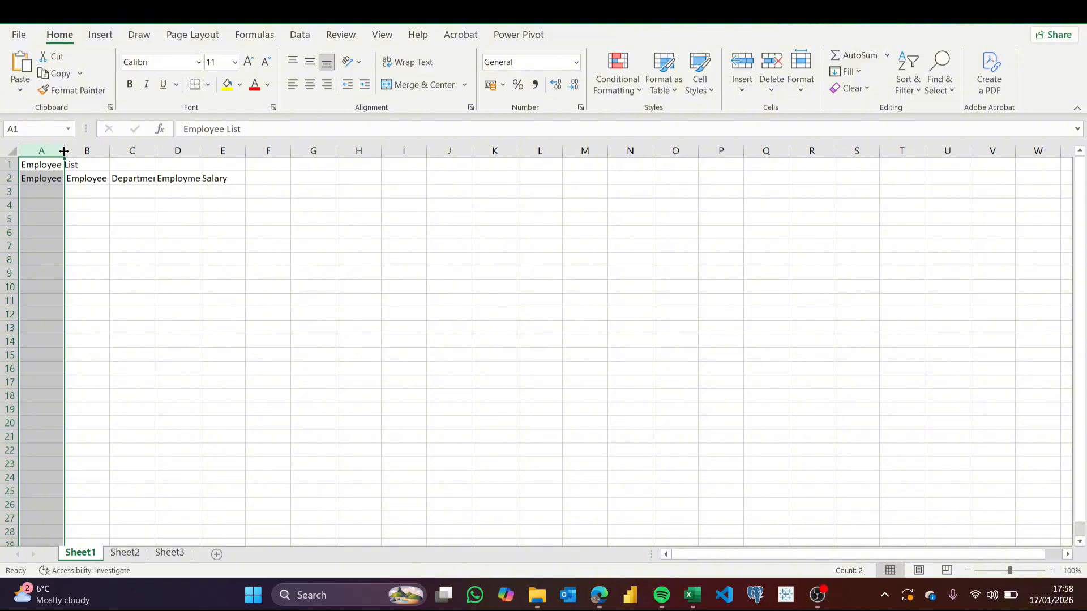
scroll(118, 194, up, 2)
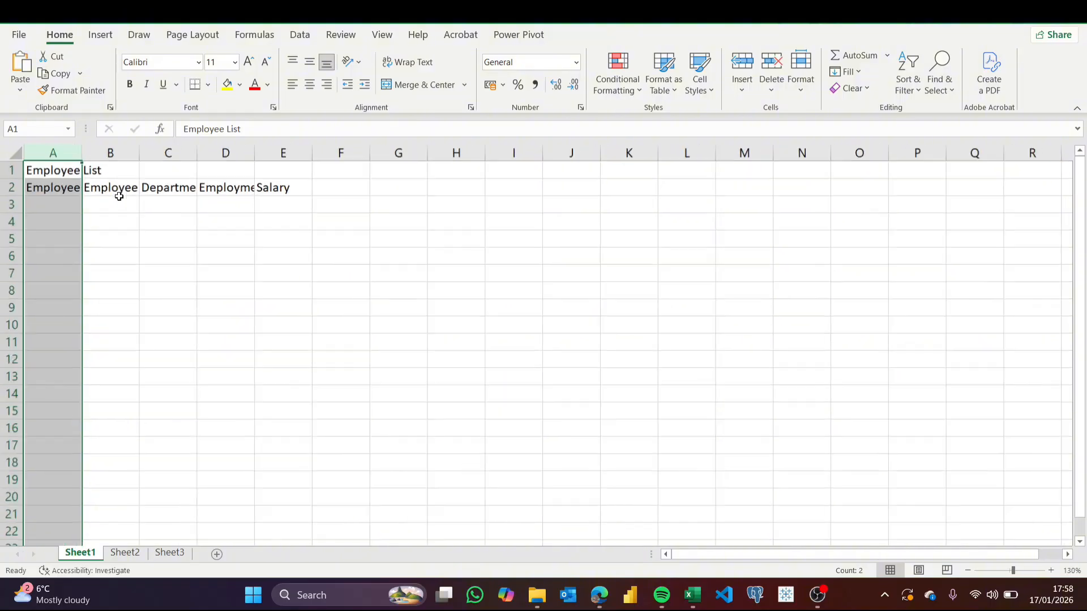
scroll(119, 196, up, 4)
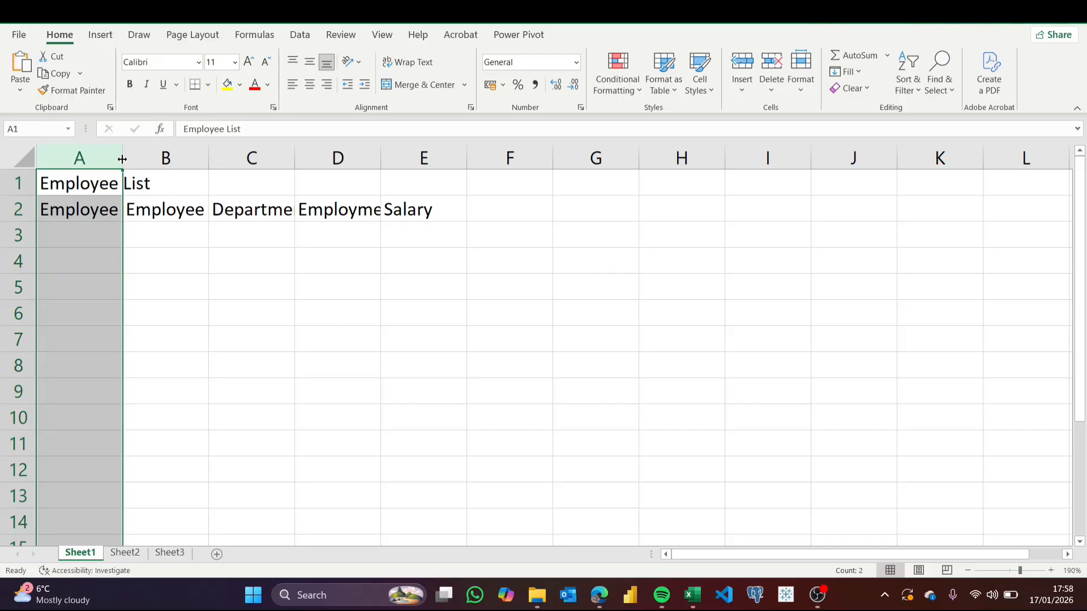
drag(123, 159, 167, 160)
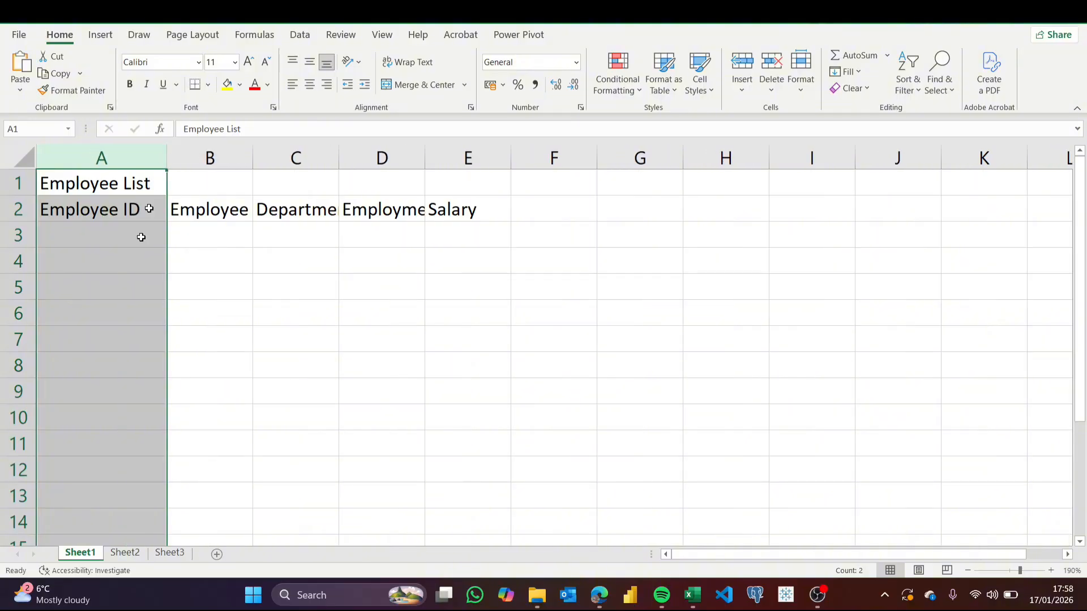
Step: Select columns A to E together and resize them to one equal width of about 11.67
click(109, 206)
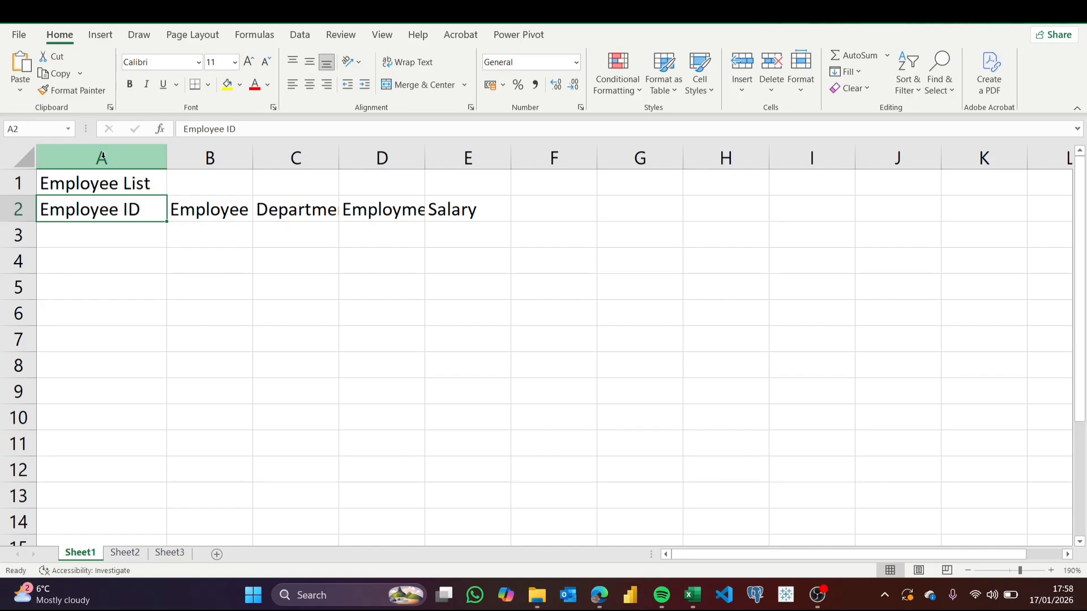
drag(102, 156, 546, 160)
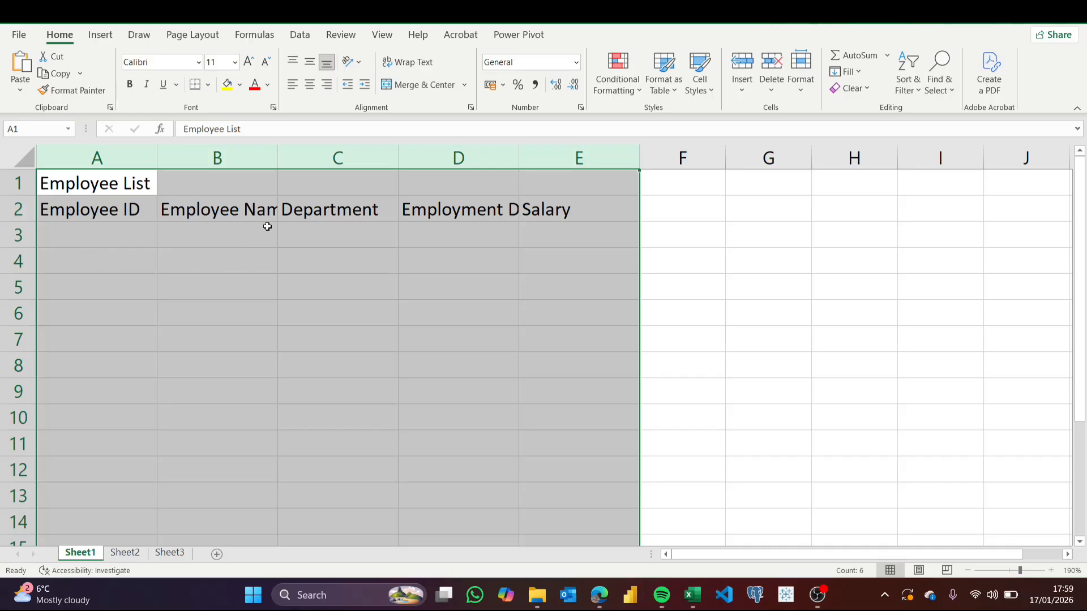
click(202, 215)
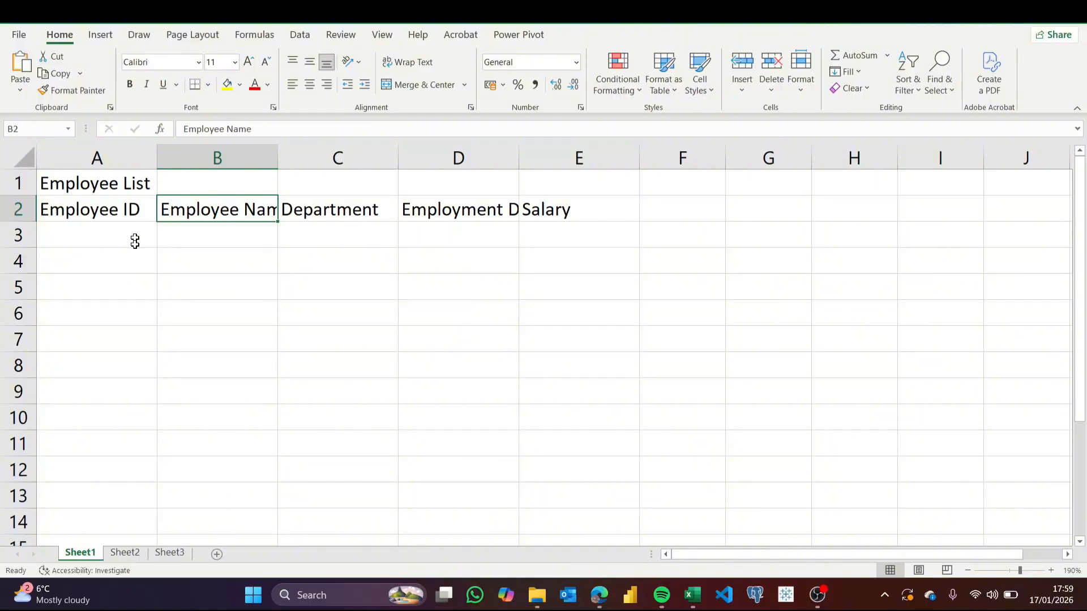
Step: Widen columns A to E together to one equal width that fits every heading, and check the cells below
scroll(138, 295, down, 1)
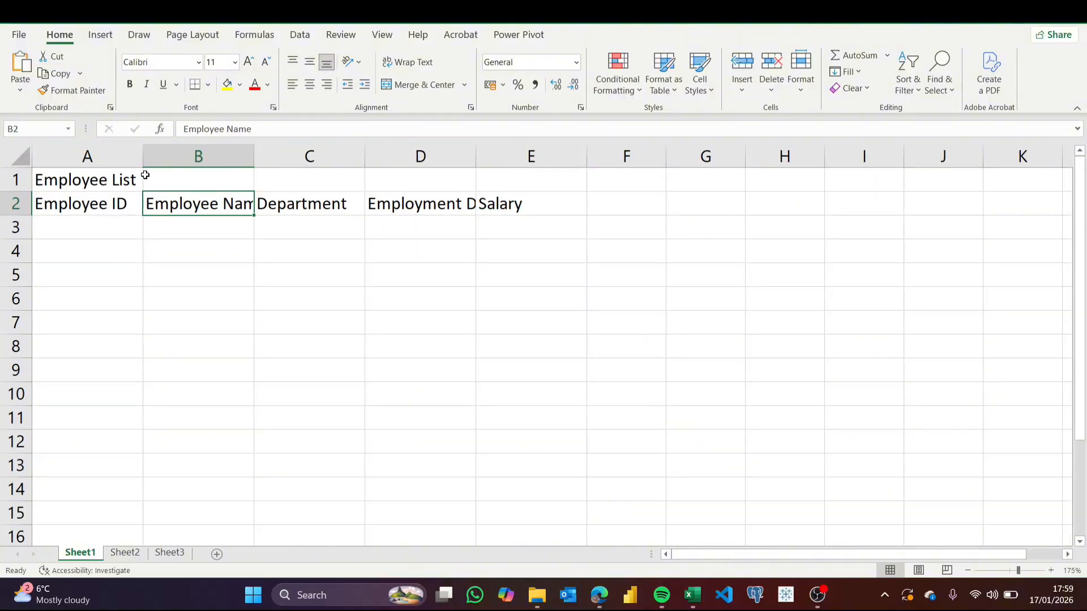
drag(123, 162, 549, 170)
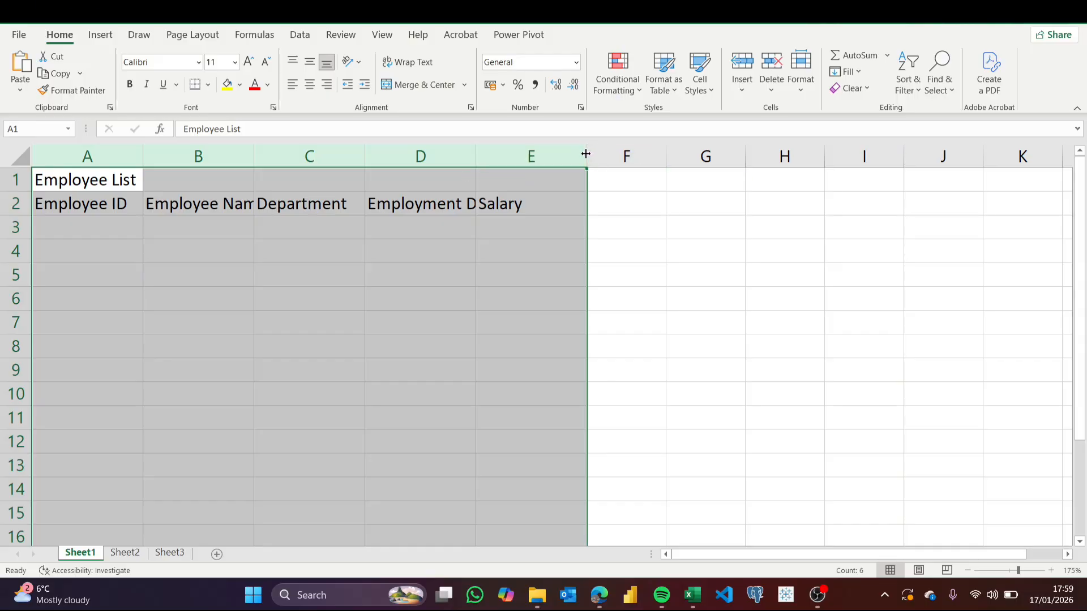
drag(586, 154, 586, 154)
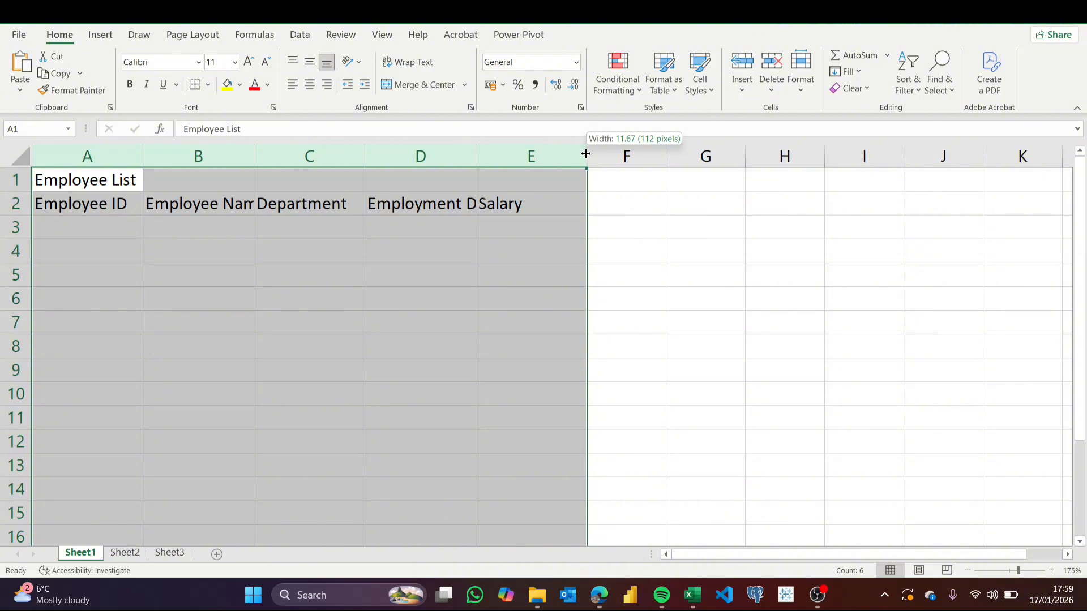
drag(585, 154, 639, 159)
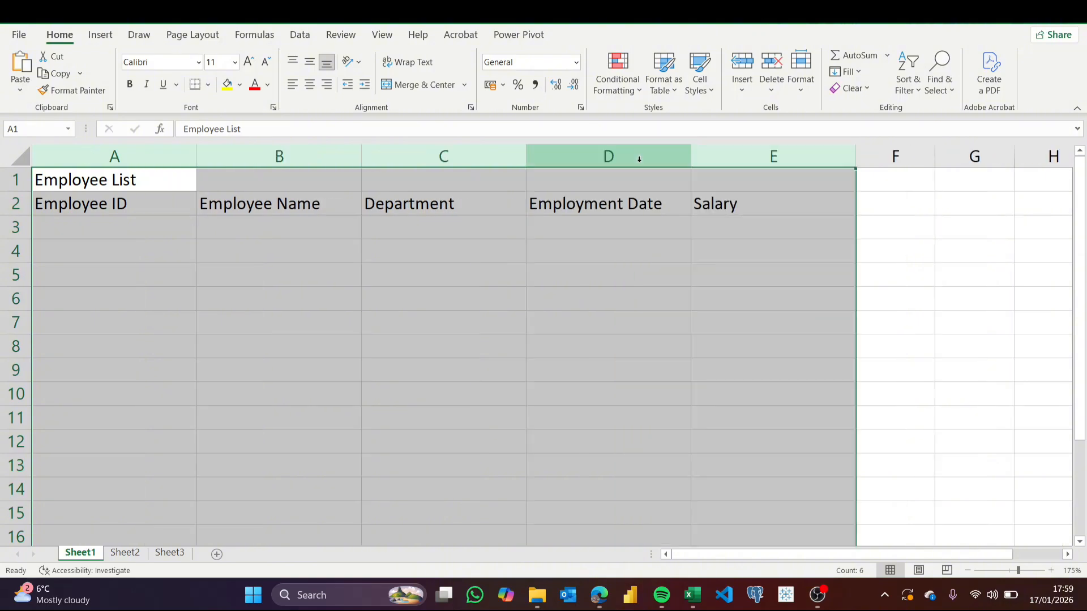
click(102, 269)
click(356, 244)
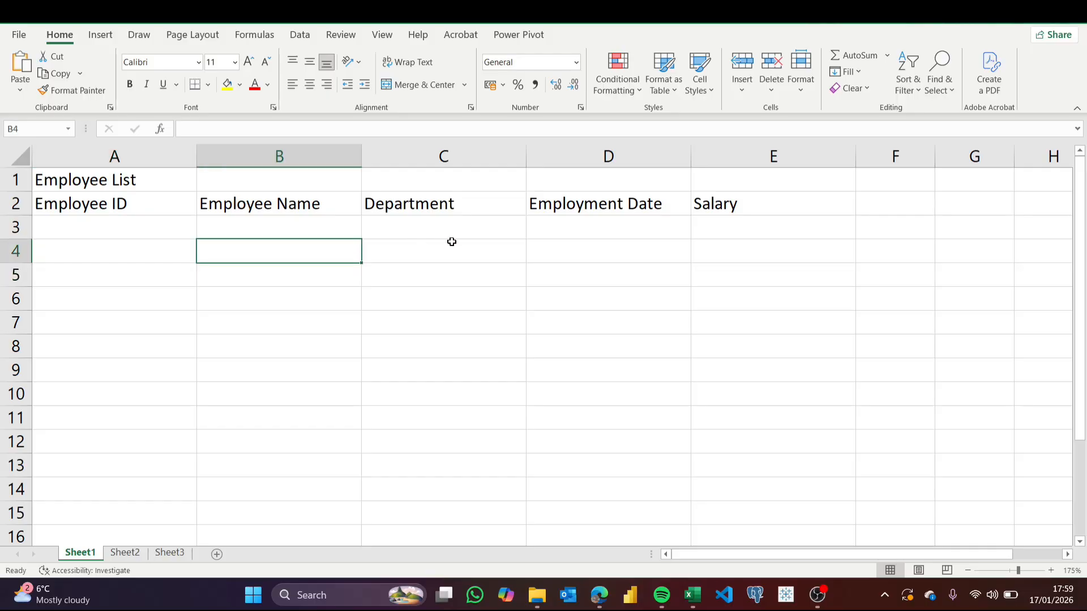
click(451, 241)
click(602, 243)
click(769, 278)
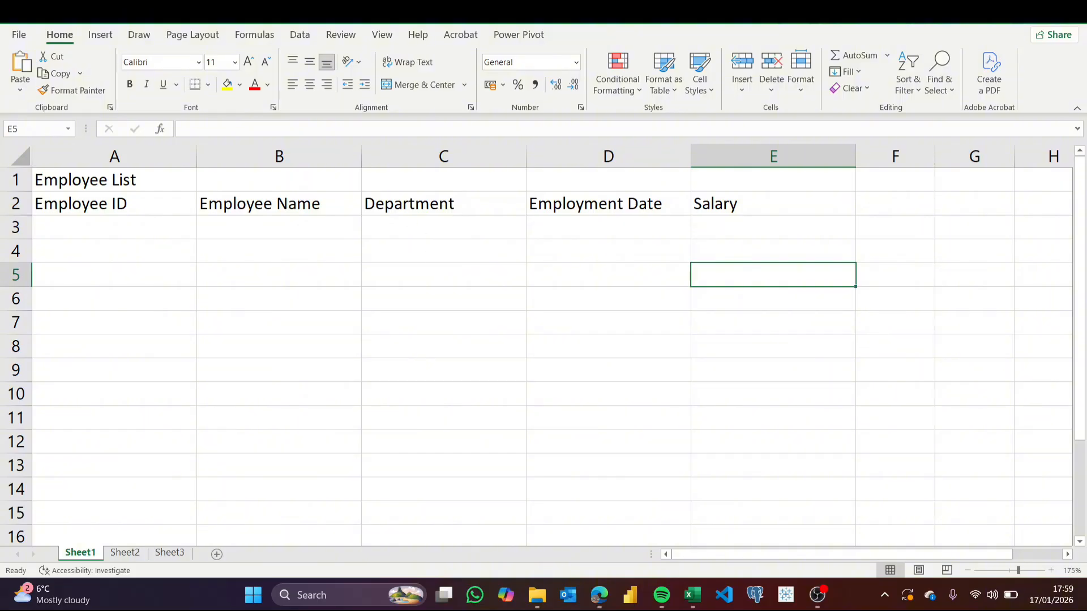
Step: Undo the joint widening and shrink columns A to E together until the headings in A2 to D2 are cut off
key(ctrl+z)
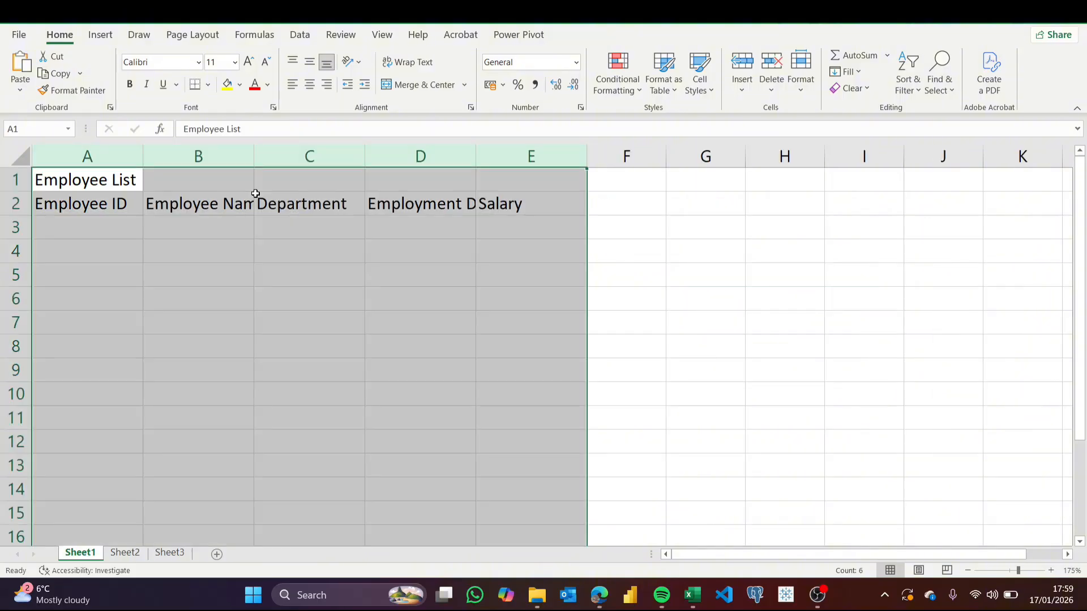
scroll(169, 336, up, 1)
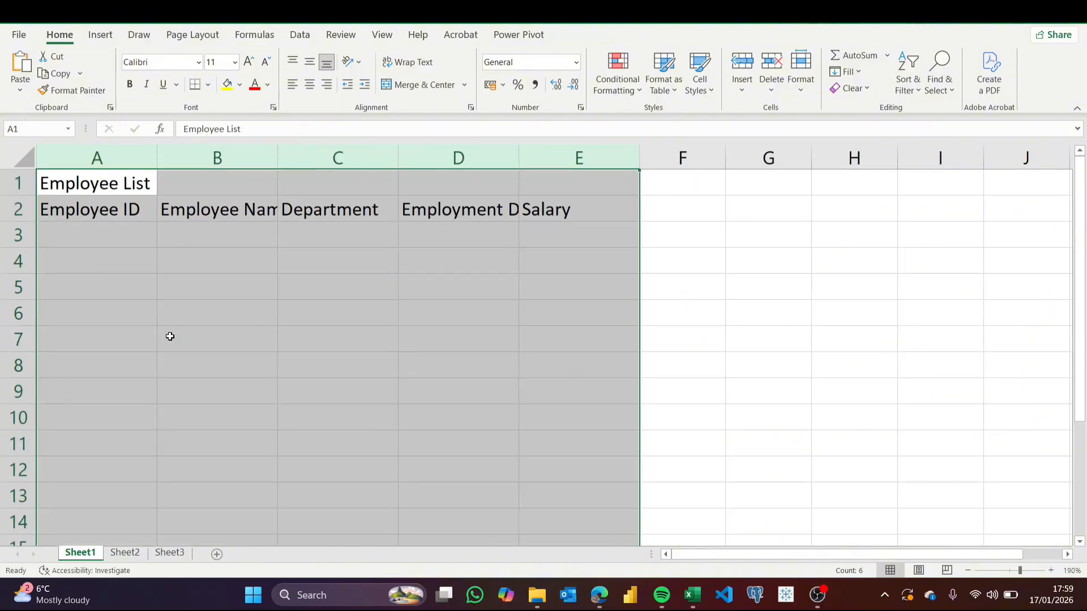
scroll(169, 336, down, 1)
drag(256, 151, 227, 160)
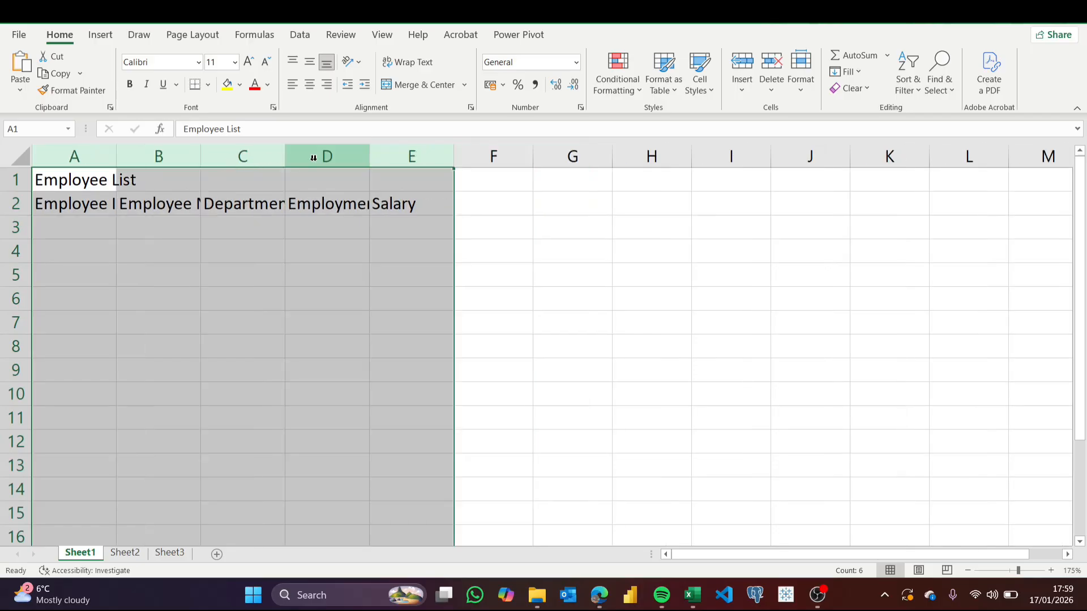
drag(369, 156, 344, 155)
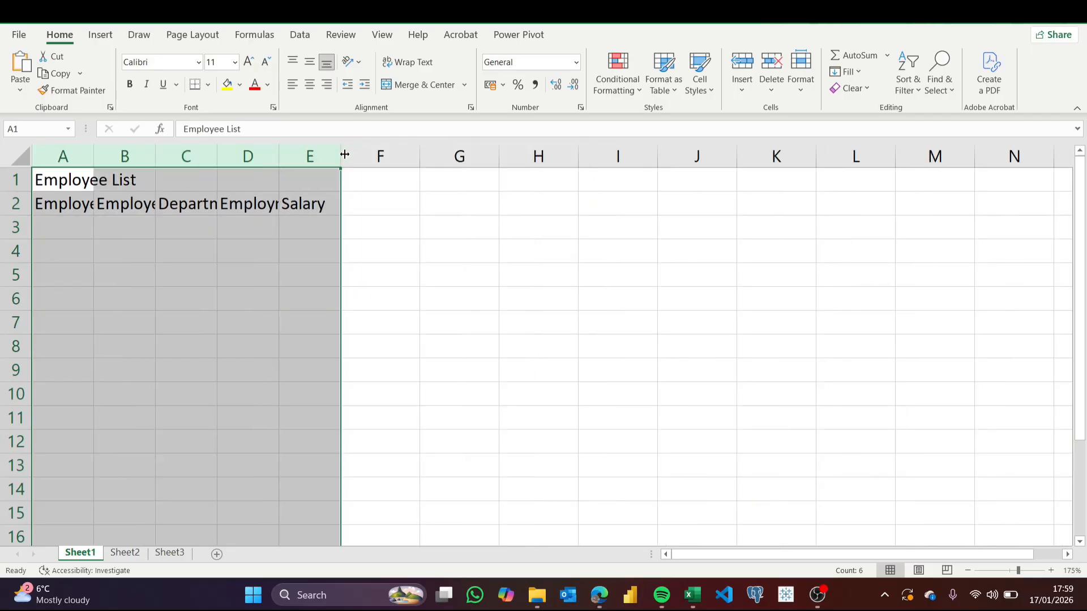
click(159, 276)
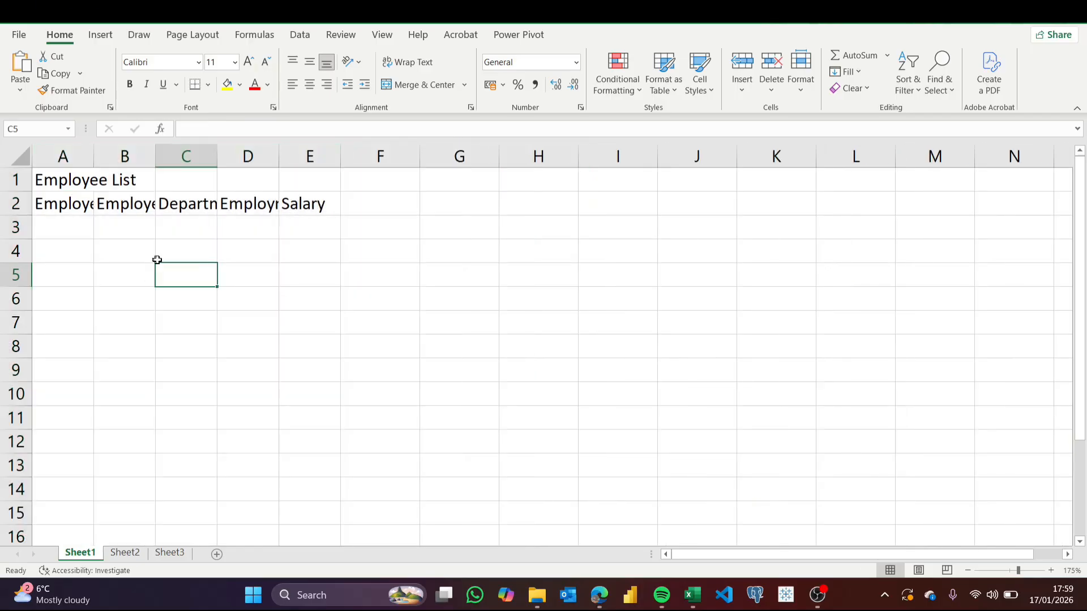
Step: Demonstrate selecting columns A, B and E one at a time, finishing with only cell A2 selected
click(63, 156)
click(121, 156)
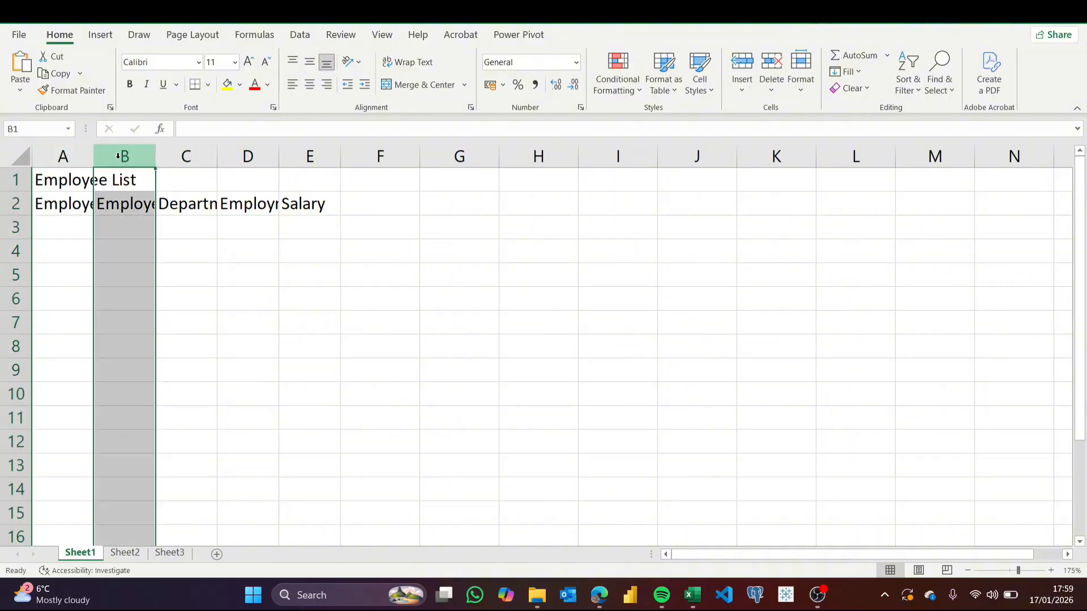
click(320, 160)
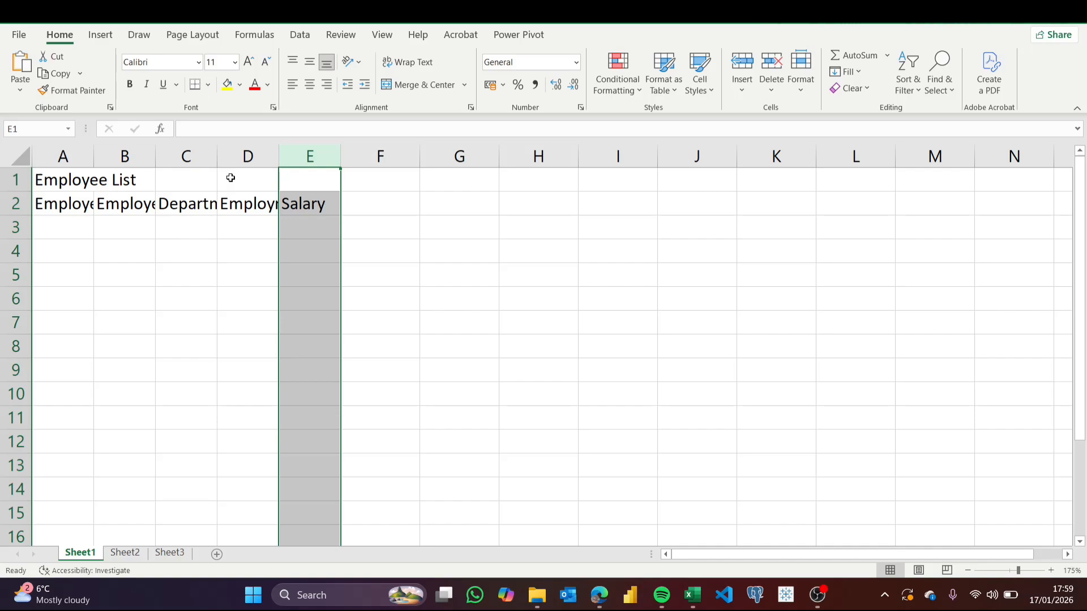
click(61, 205)
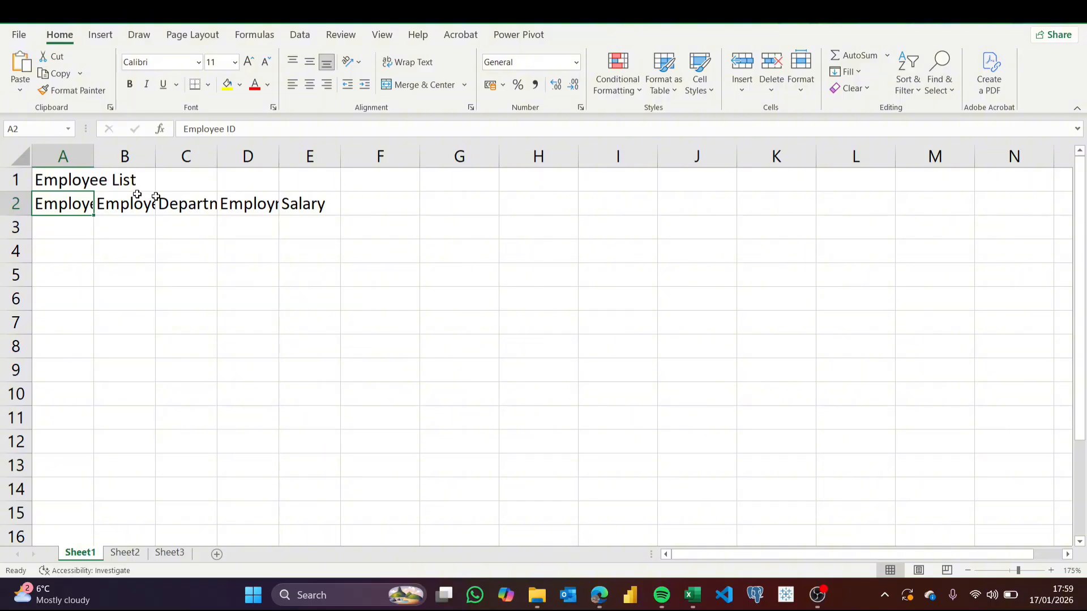
Step: Select the non-adjacent columns A, B and E together, widen them equally to fit Employee Name, and undo the change
click(78, 159)
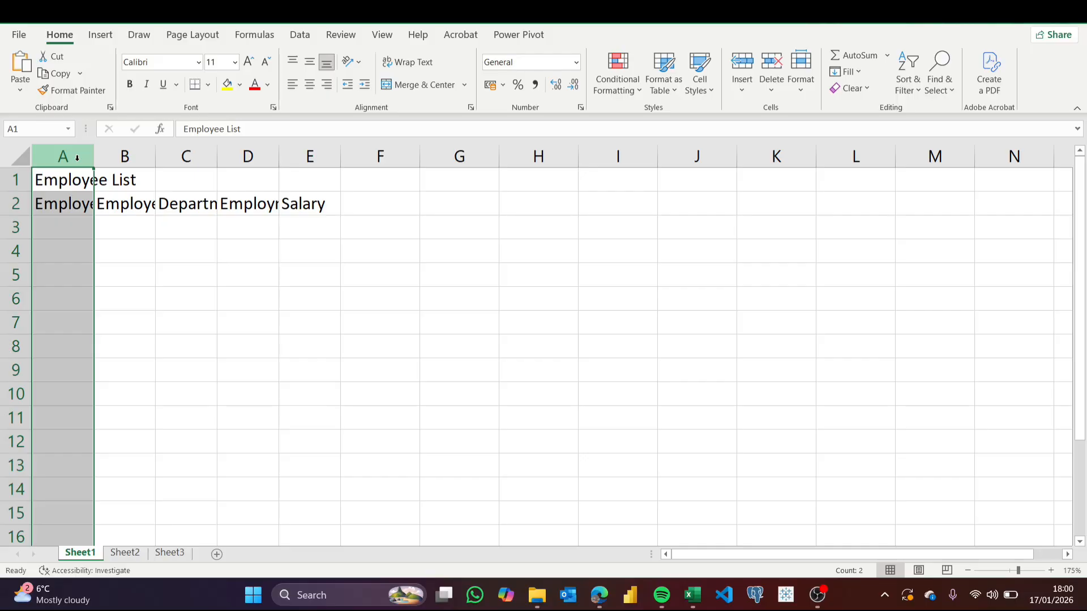
ctrl+click(137, 156)
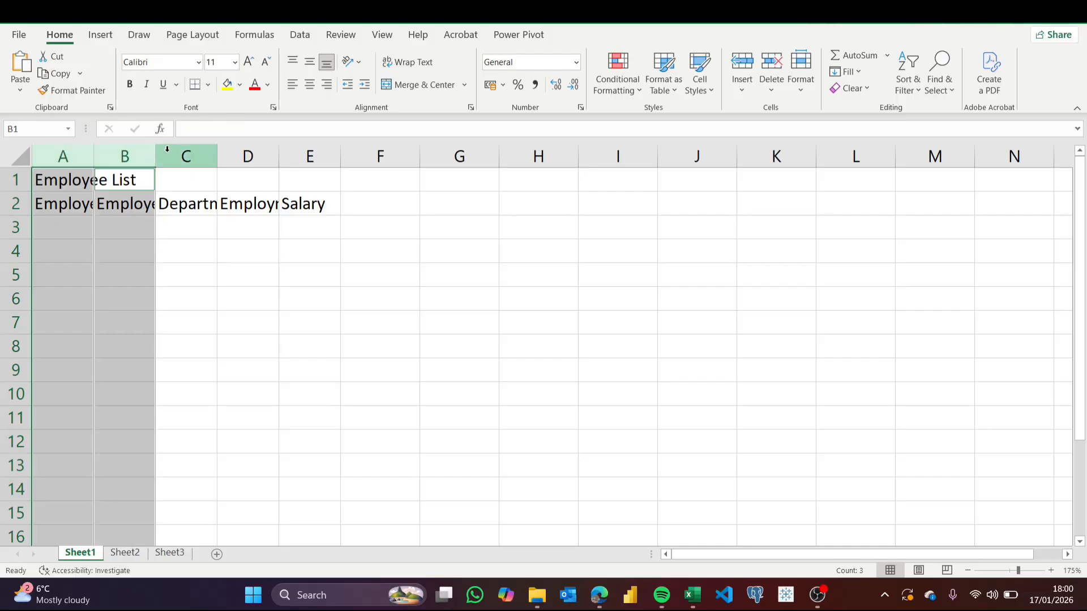
ctrl+click(316, 157)
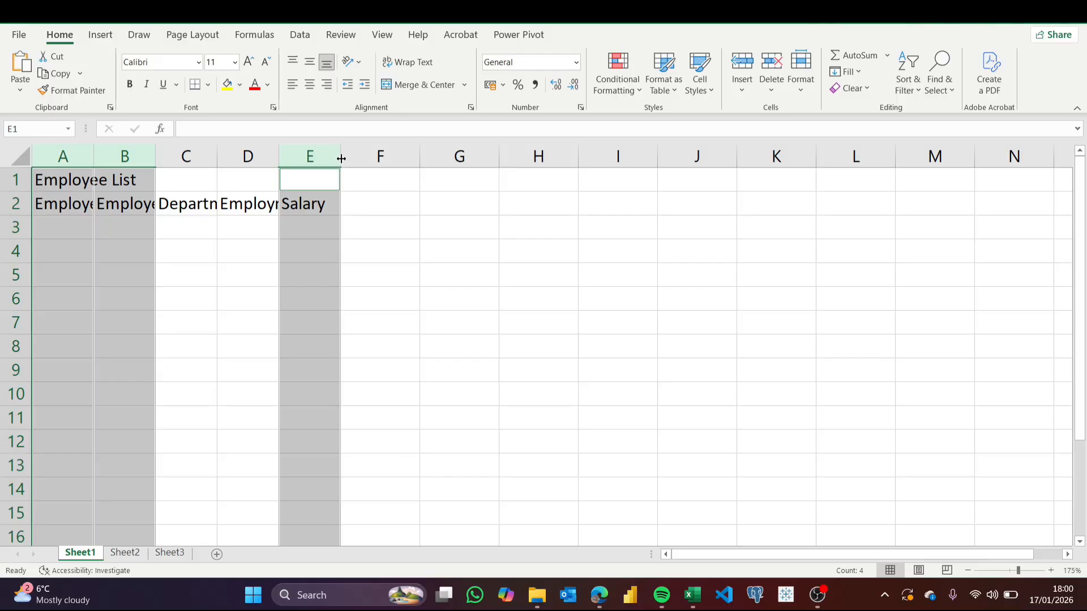
drag(341, 158, 405, 162)
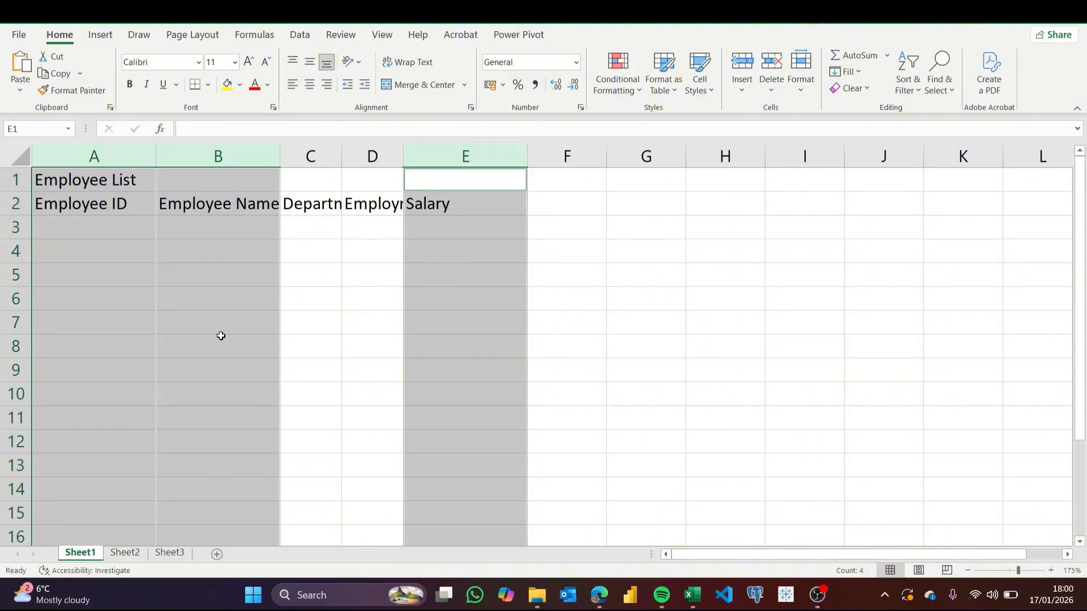
key(ctrl+z)
Step: Select columns A to E together and widen them to one equal width that fits all the headings
click(223, 315)
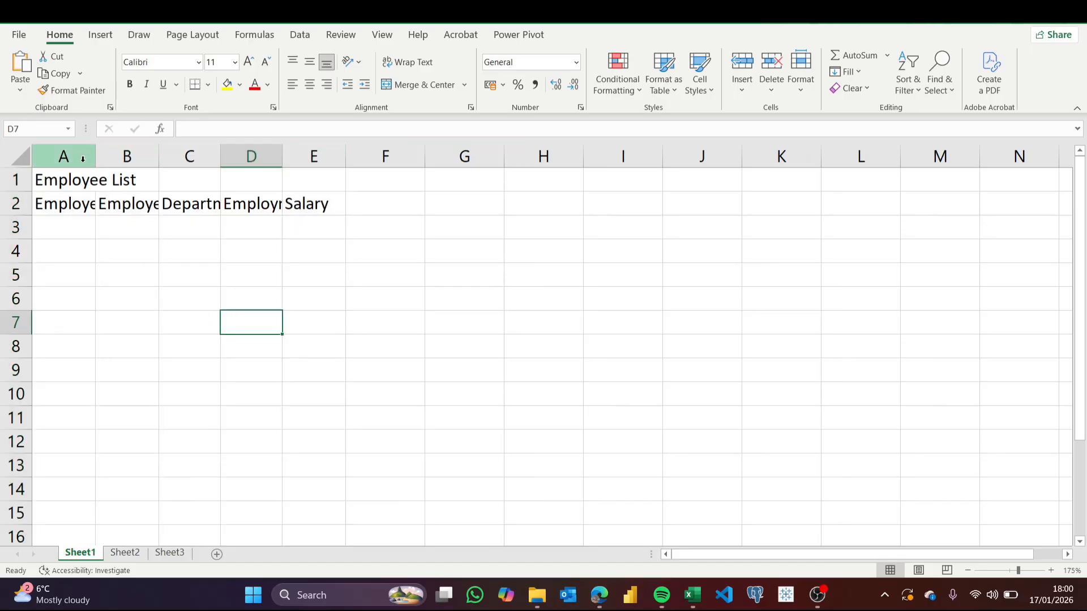
drag(85, 156, 441, 153)
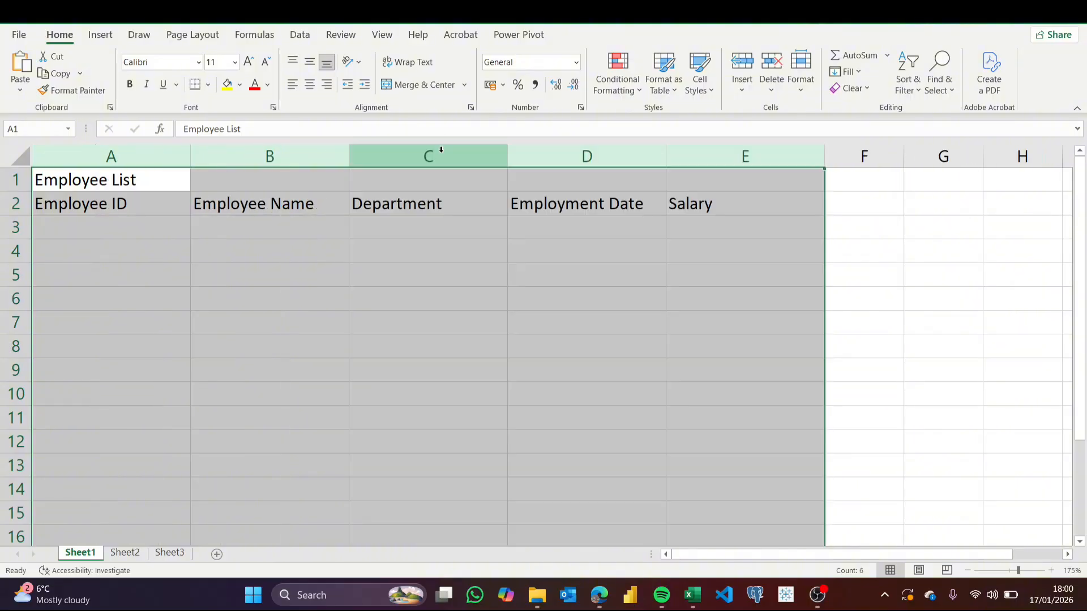
click(312, 313)
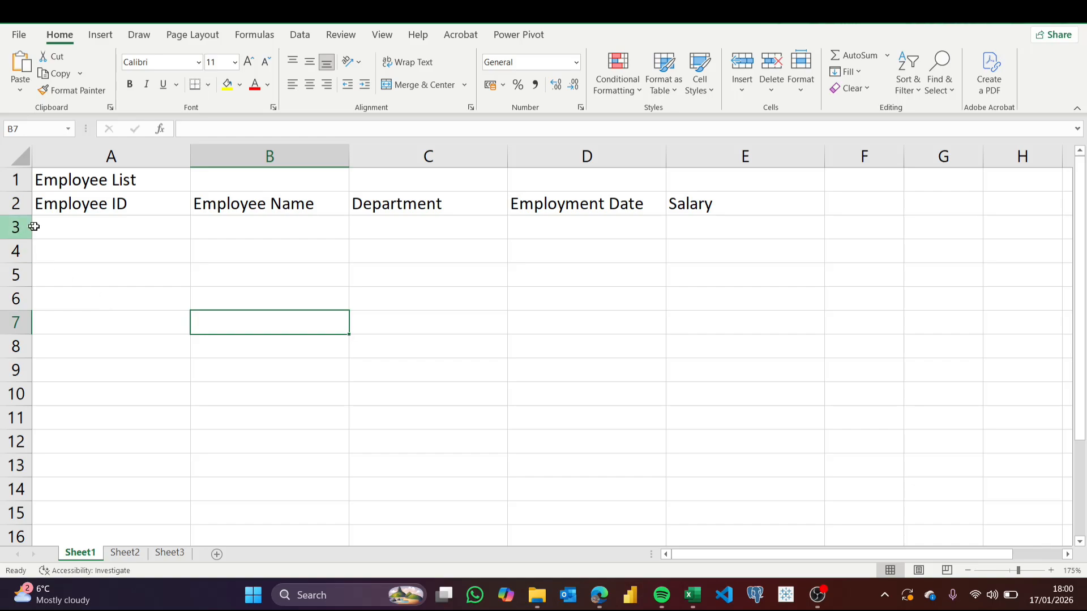
Step: Fill cells A3 to C3 with 001, the first employee's full name and the department IT
click(71, 226)
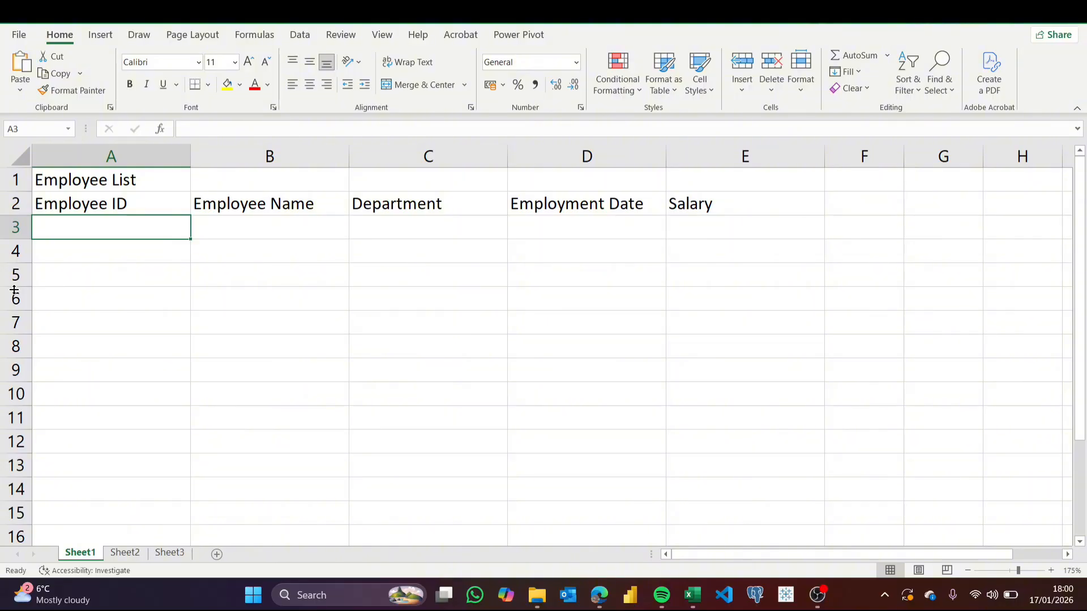
text(001)
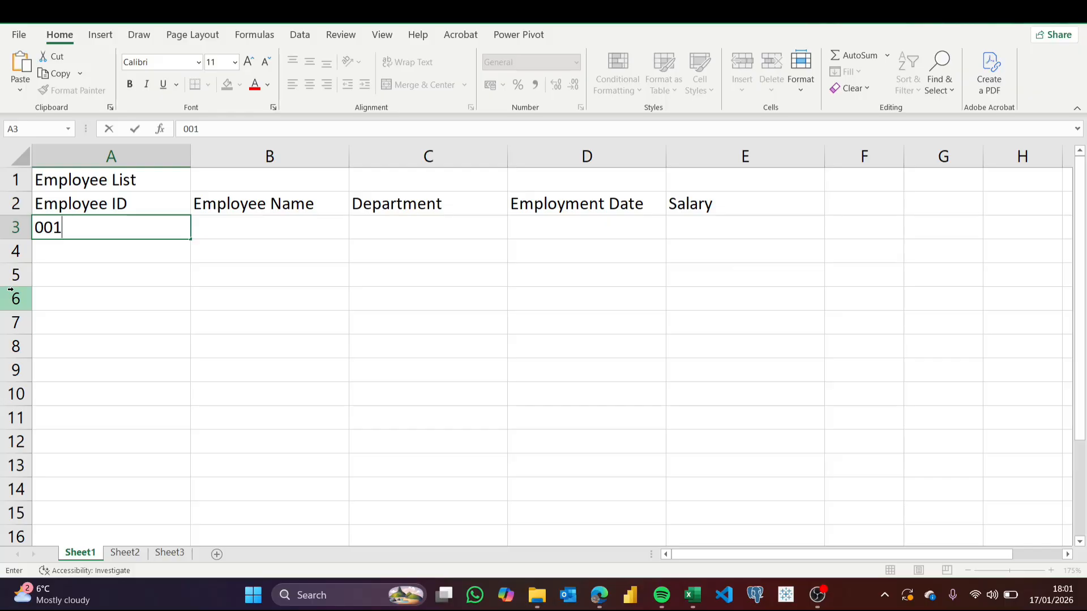
key(Tab)
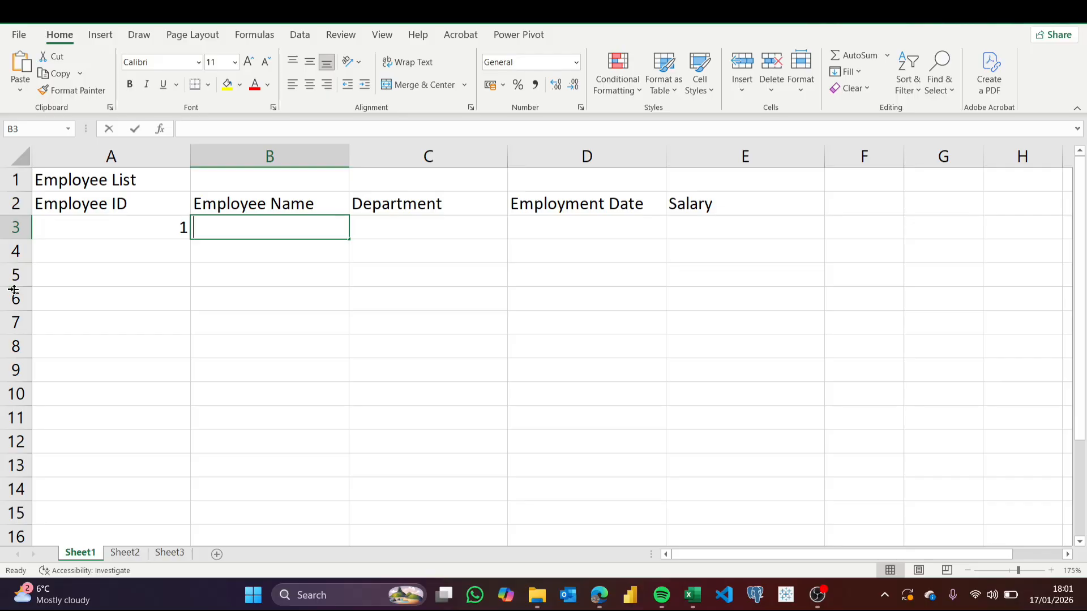
text(John Doe)
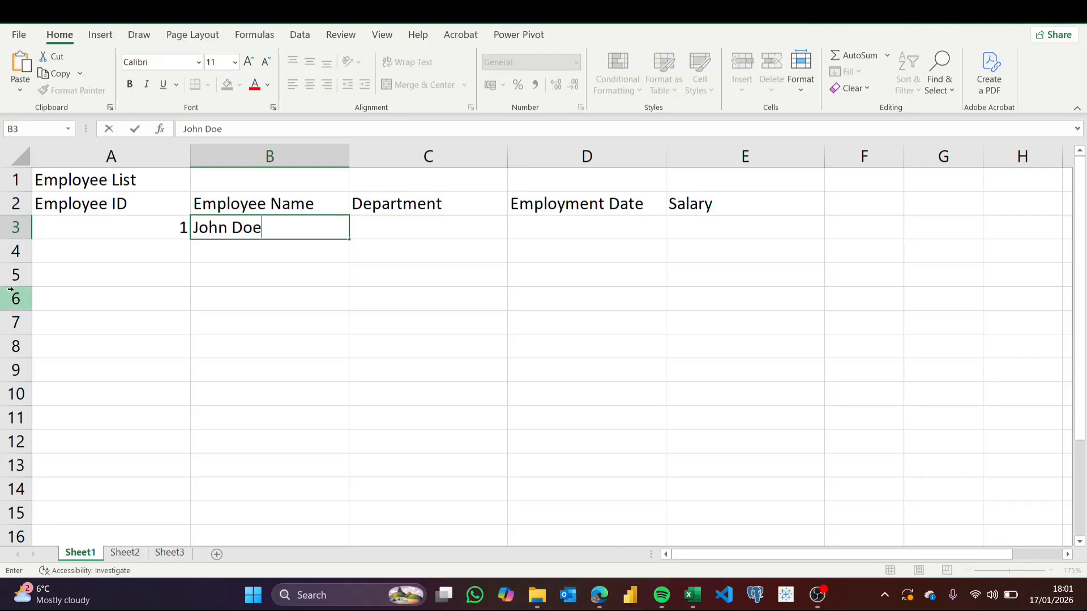
key(Tab)
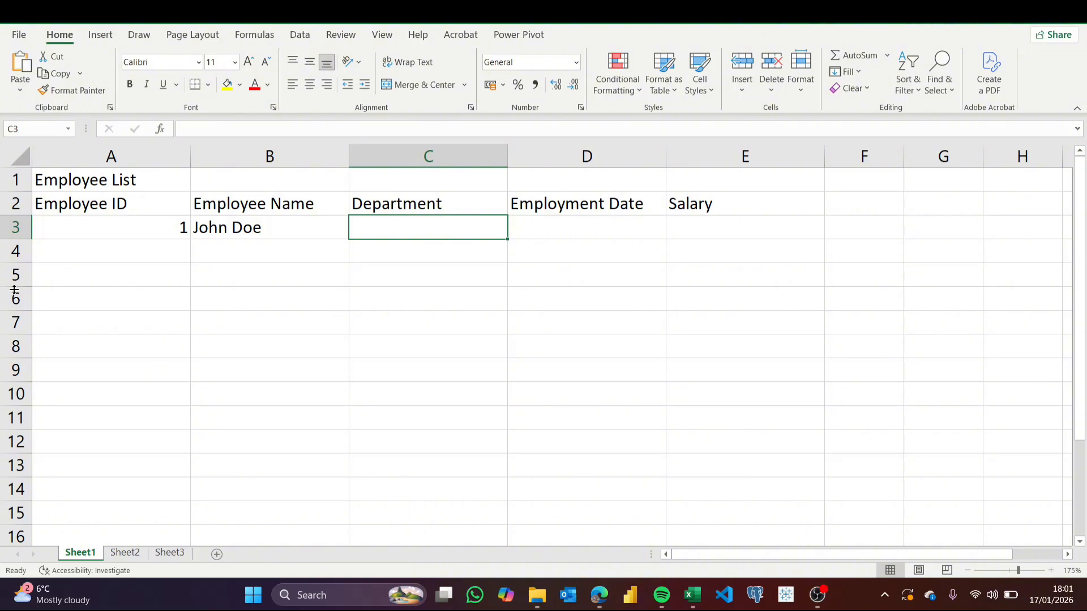
text(IT)
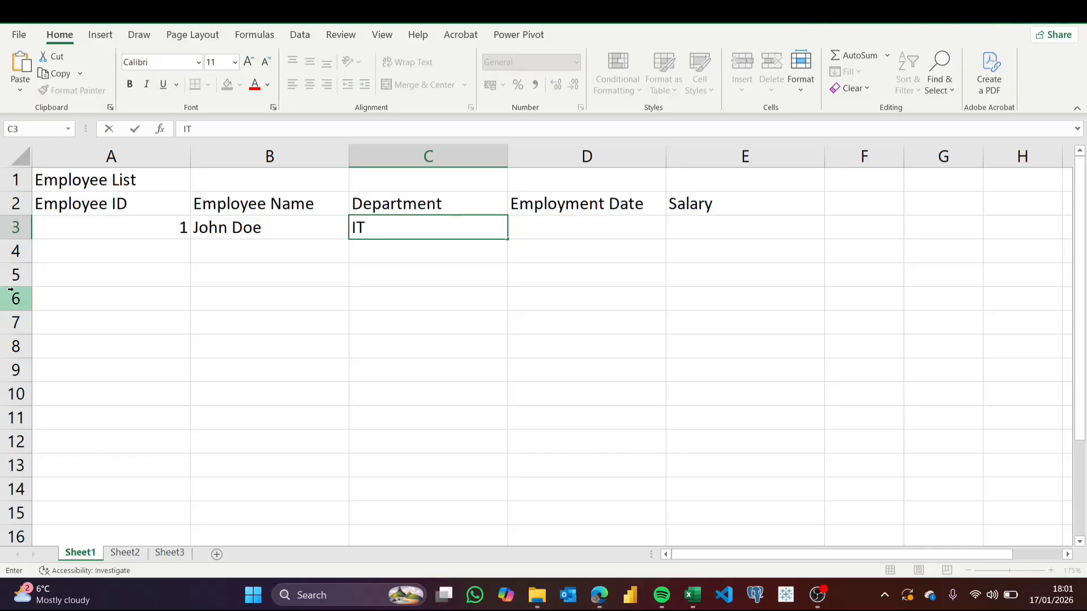
key(Tab)
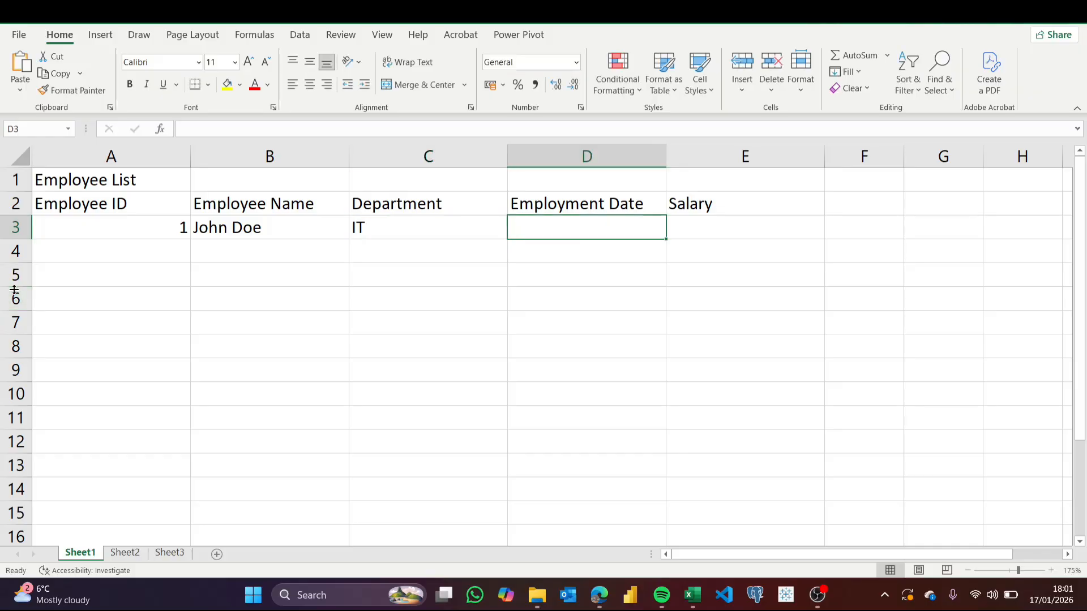
Step: Complete the first employee's row with the employment date 01/01/2025 in D3 and the salary 30000 in E3
text(01)
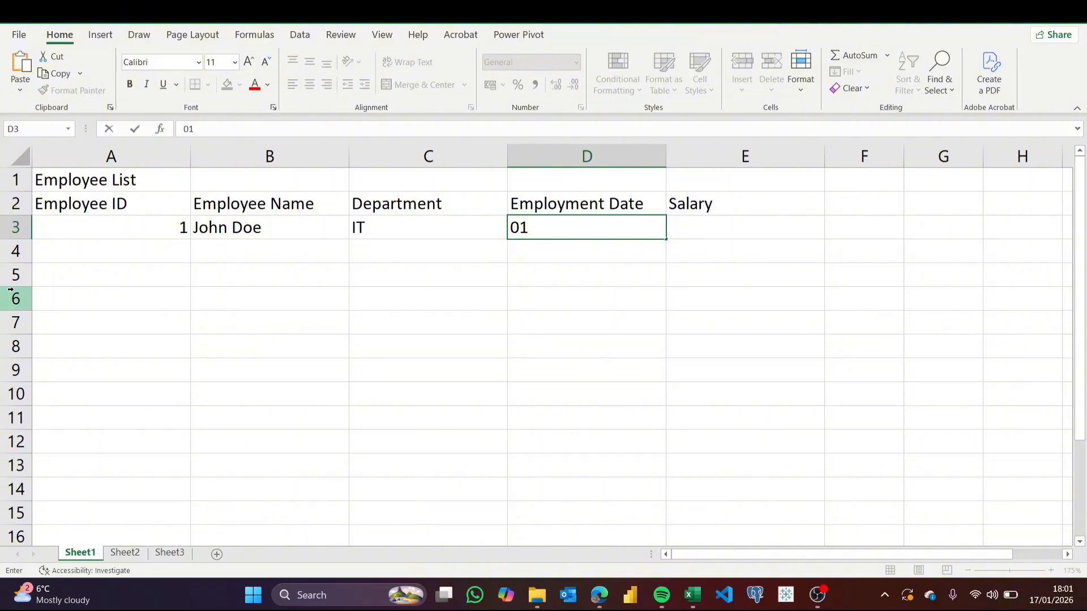
text(/01/2025)
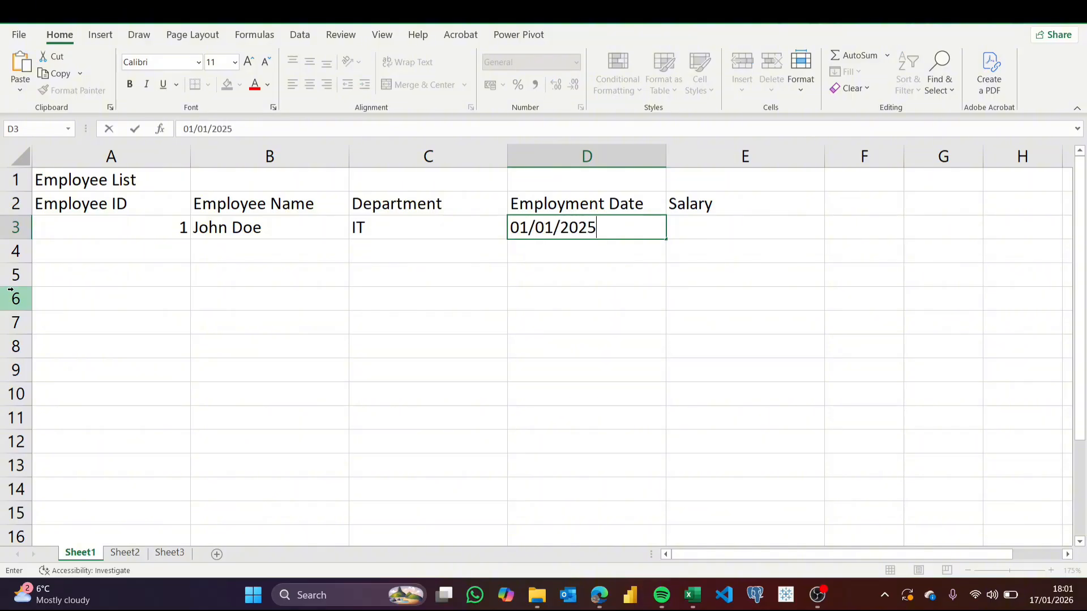
key(Tab)
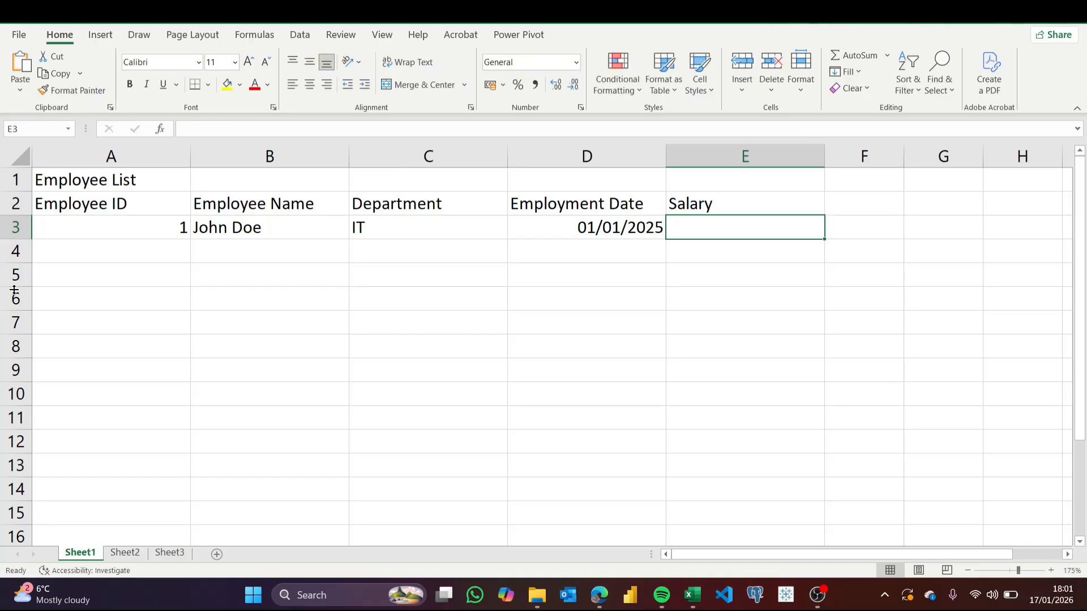
text(3000)
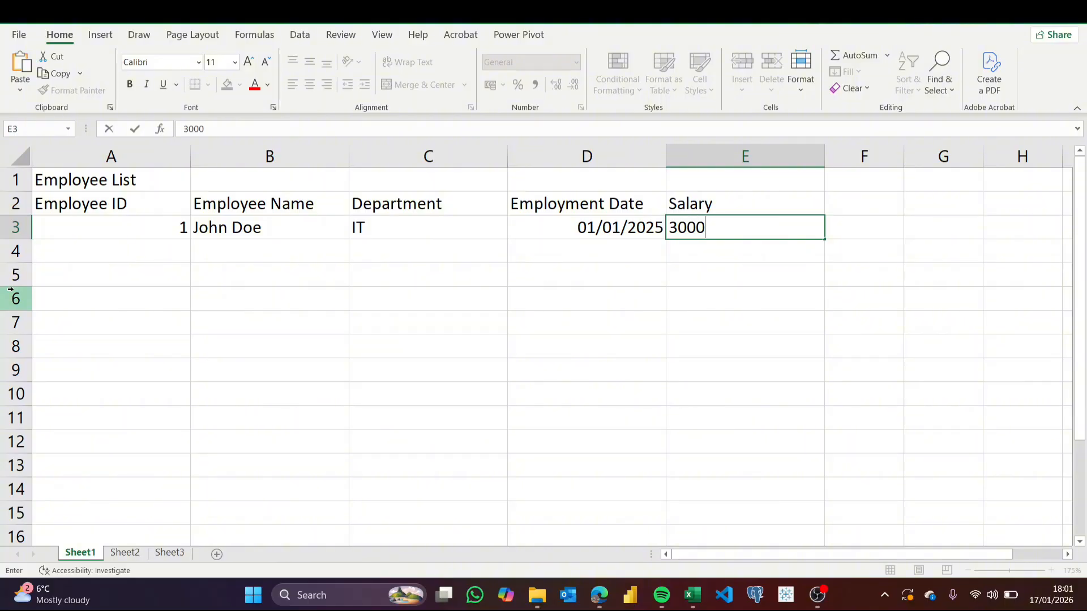
text(0)
key(Return)
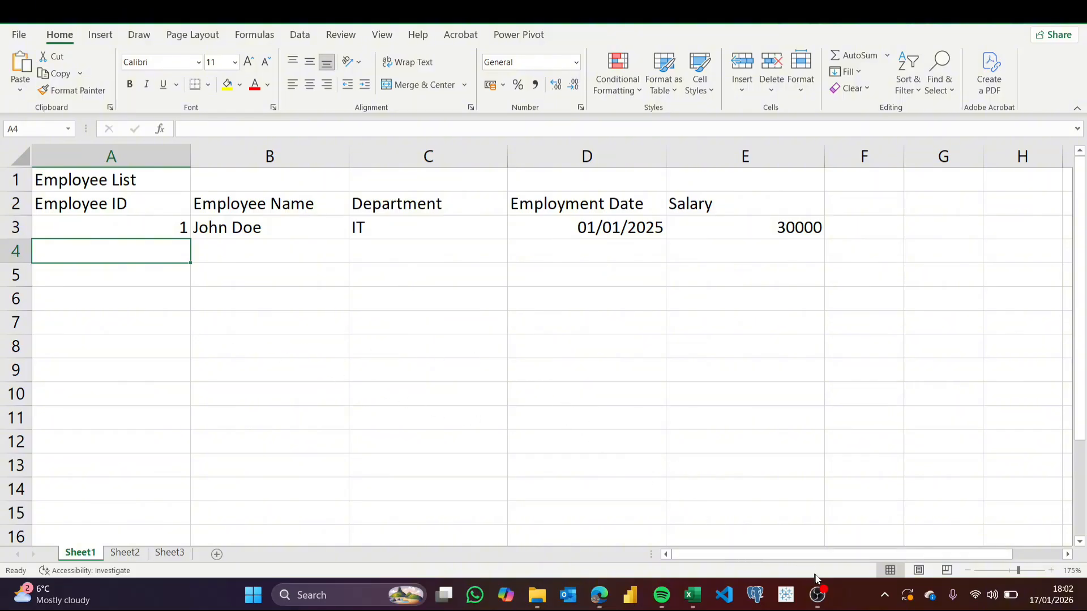
mouse_move(817, 597)
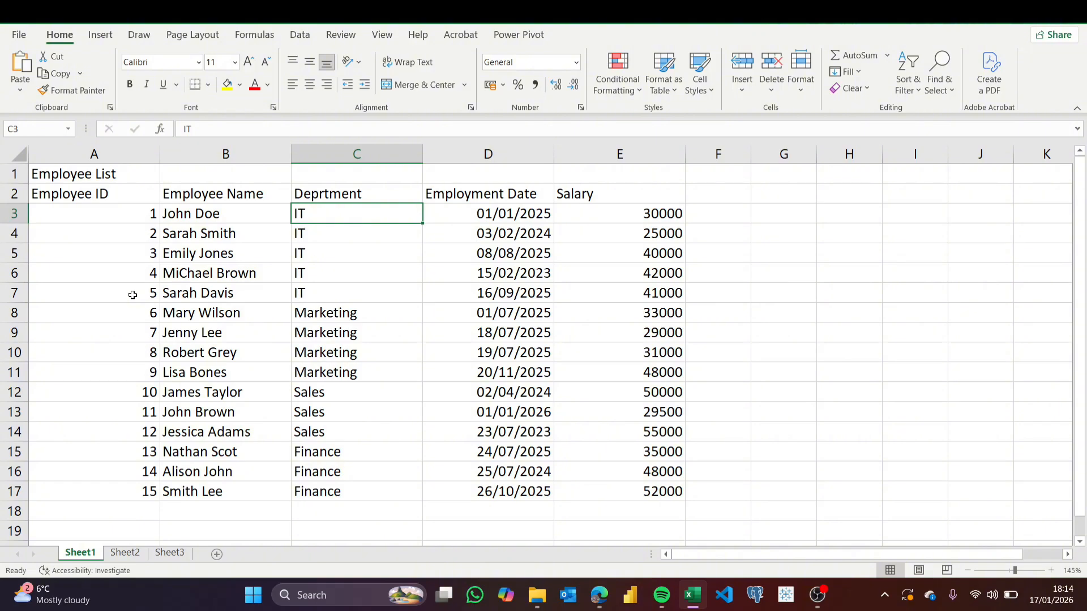
click(238, 215)
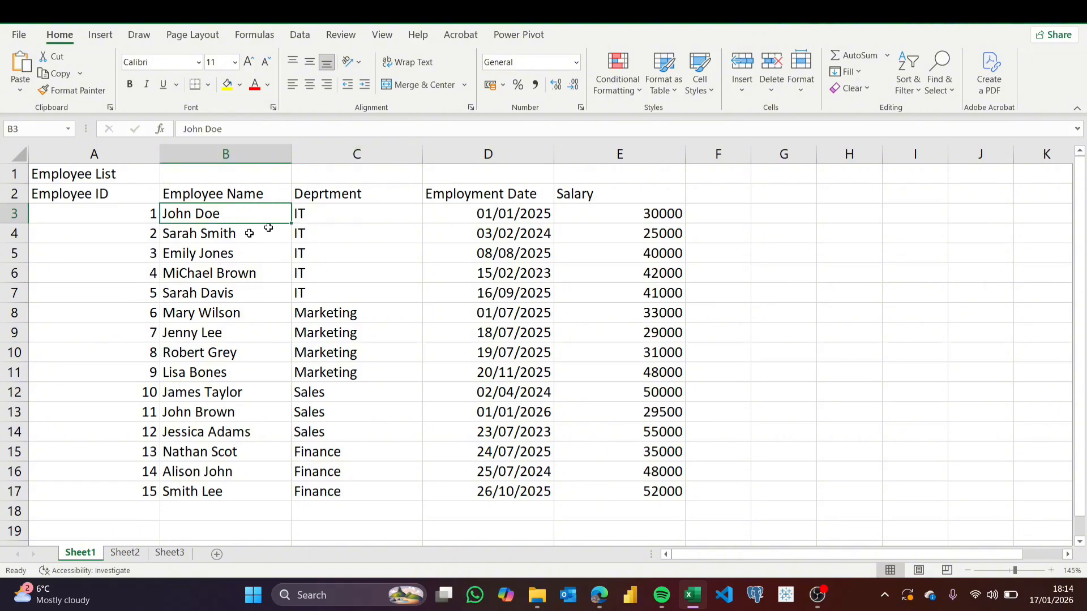
click(327, 193)
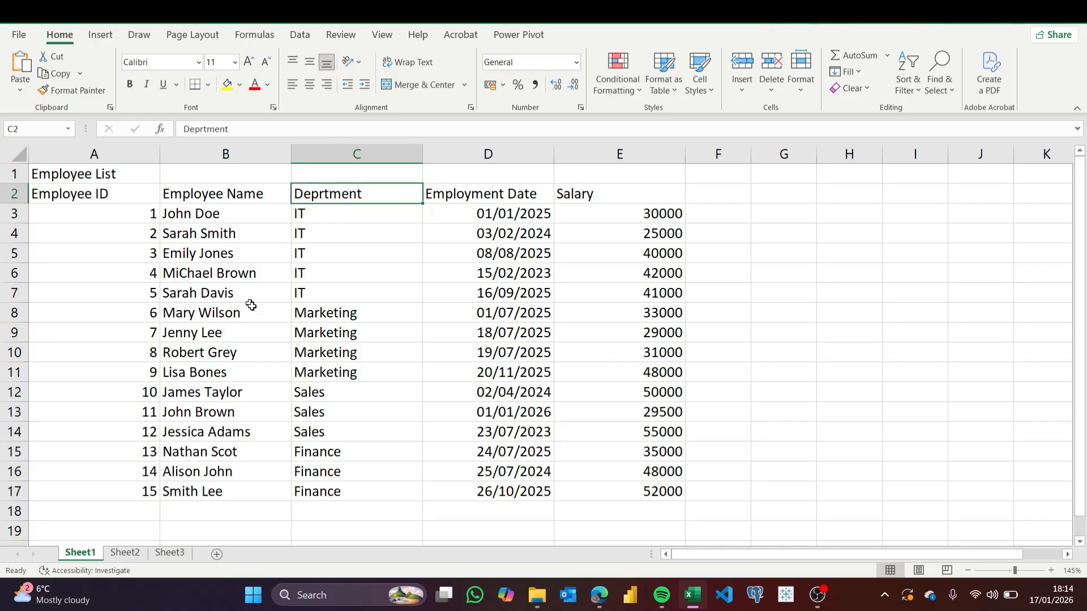
click(328, 212)
click(346, 193)
click(358, 213)
click(369, 195)
text(g)
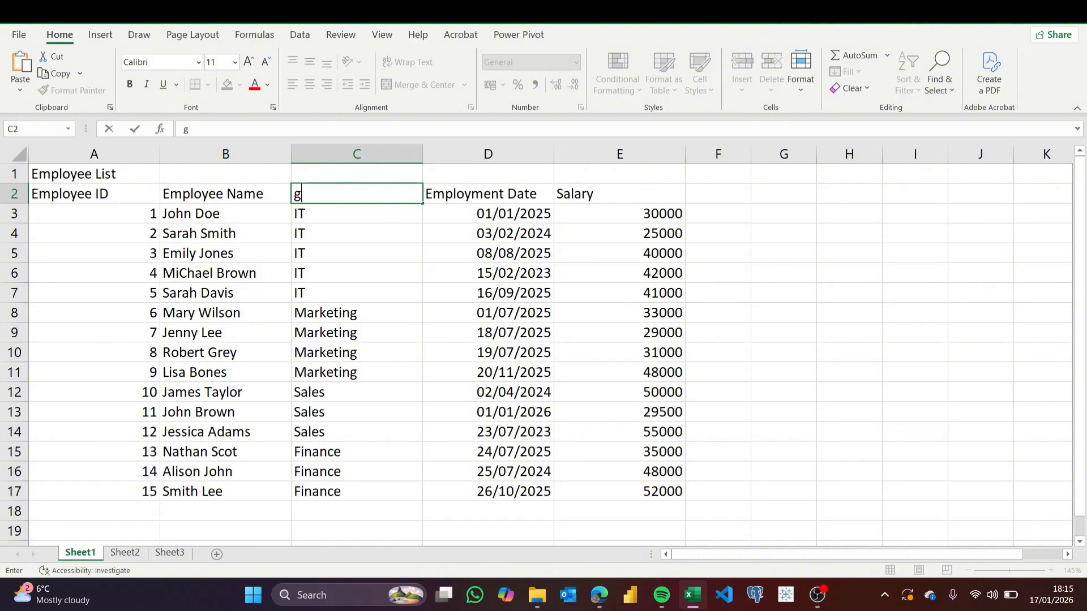
key(Escape)
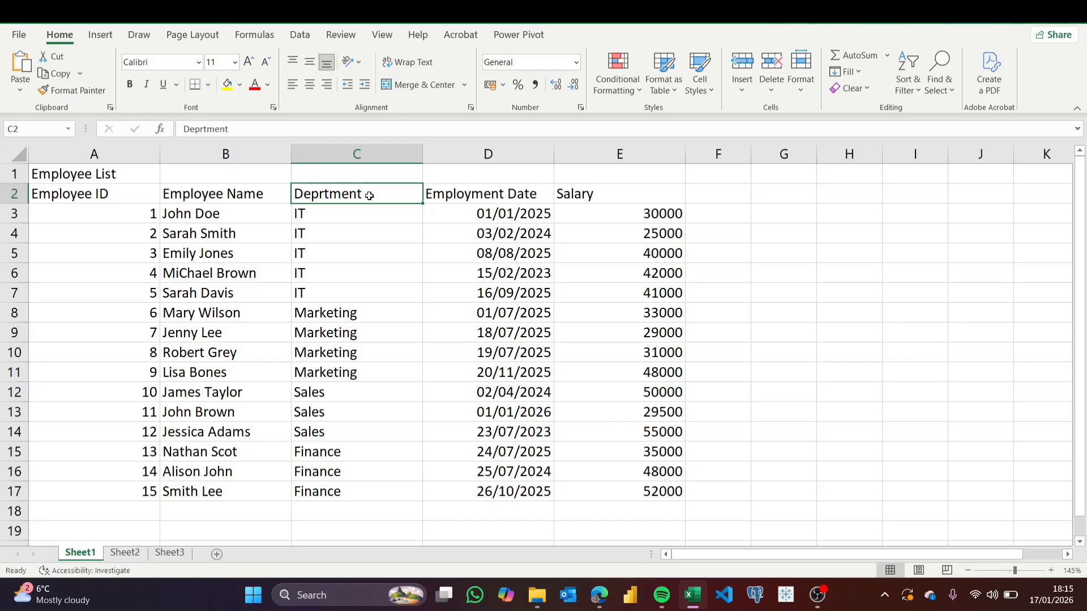
Step: Correct the misspelled heading in C2 to Department by editing within the cell instead of retyping it
double_click(323, 195)
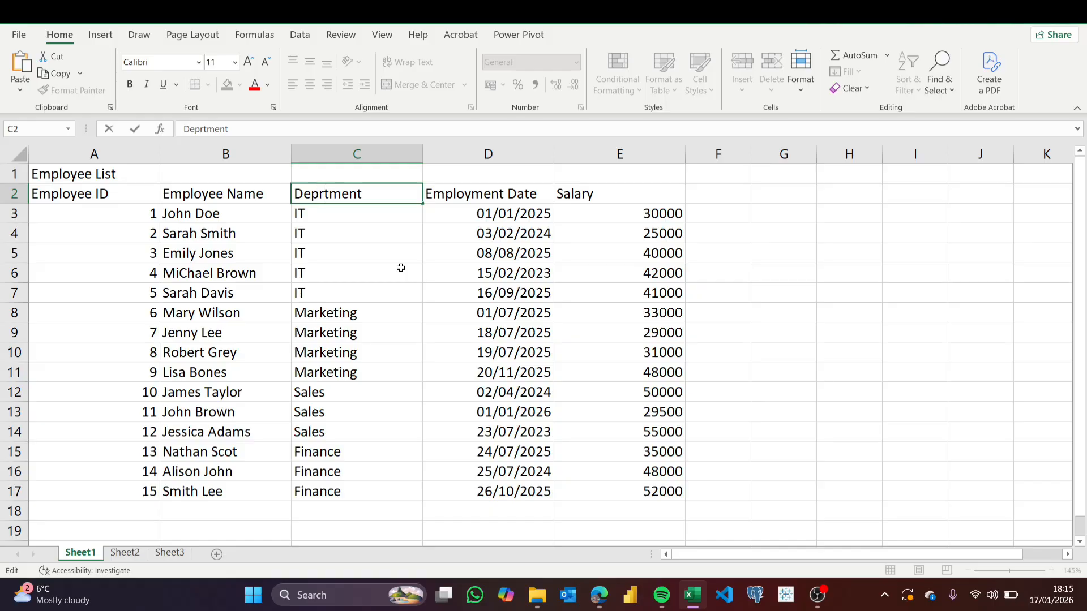
key(End)
text(a)
key(Return)
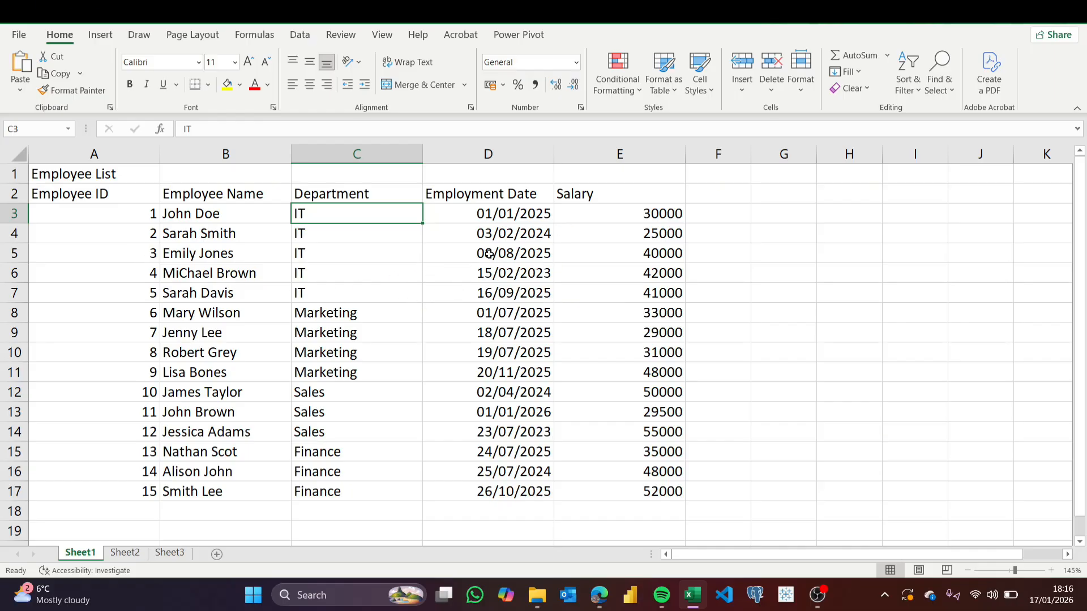
click(188, 214)
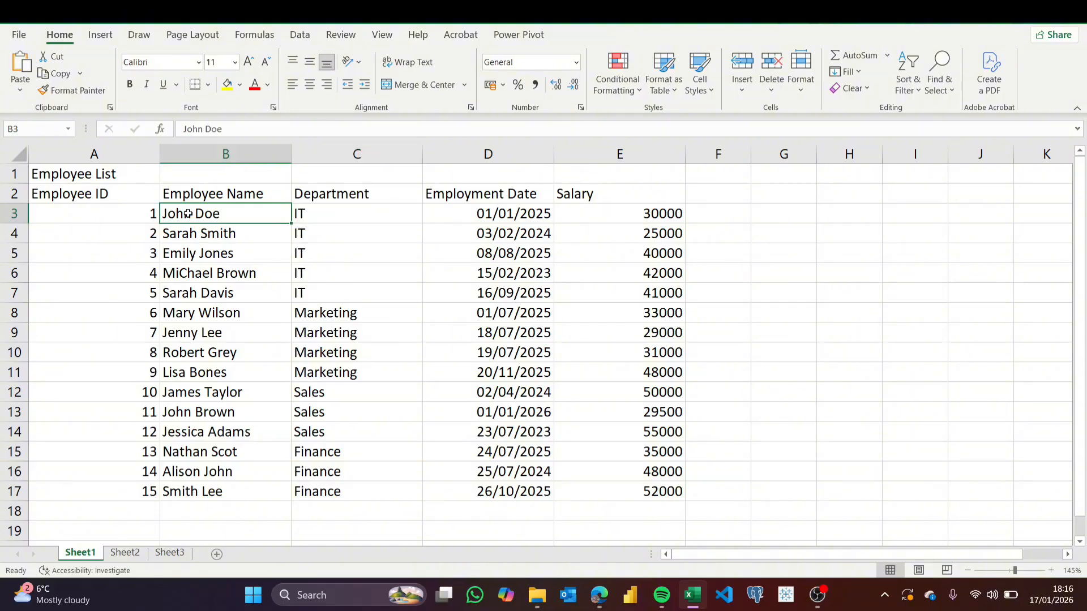
click(127, 213)
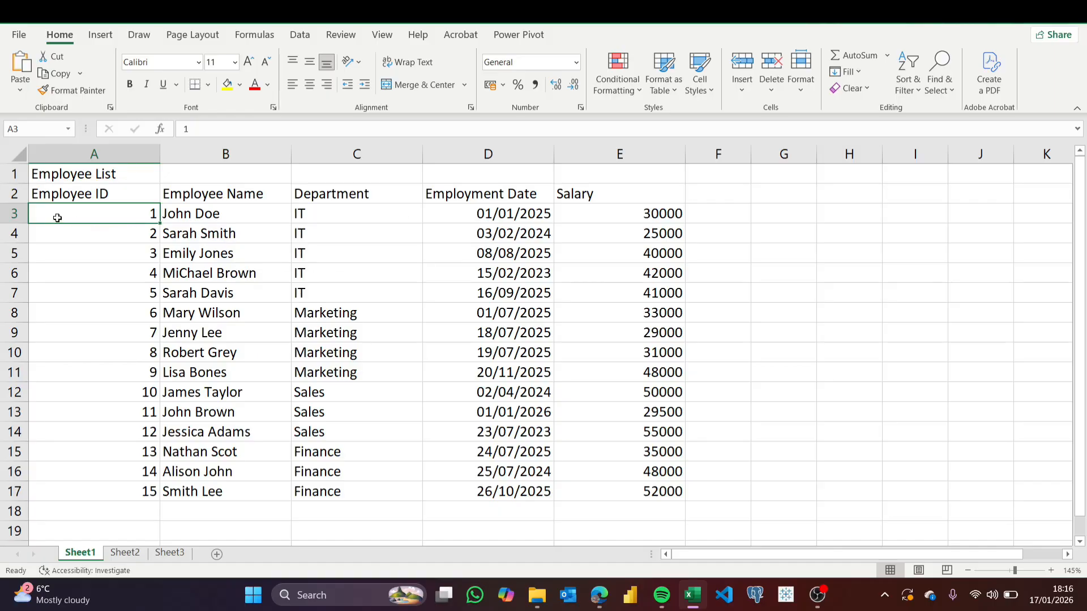
click(82, 235)
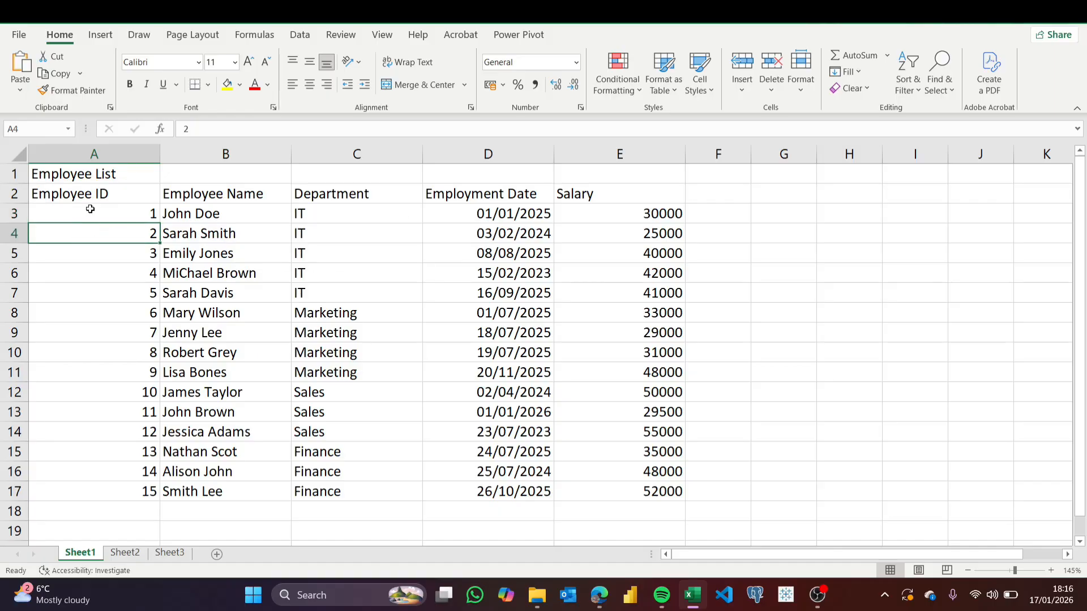
click(90, 209)
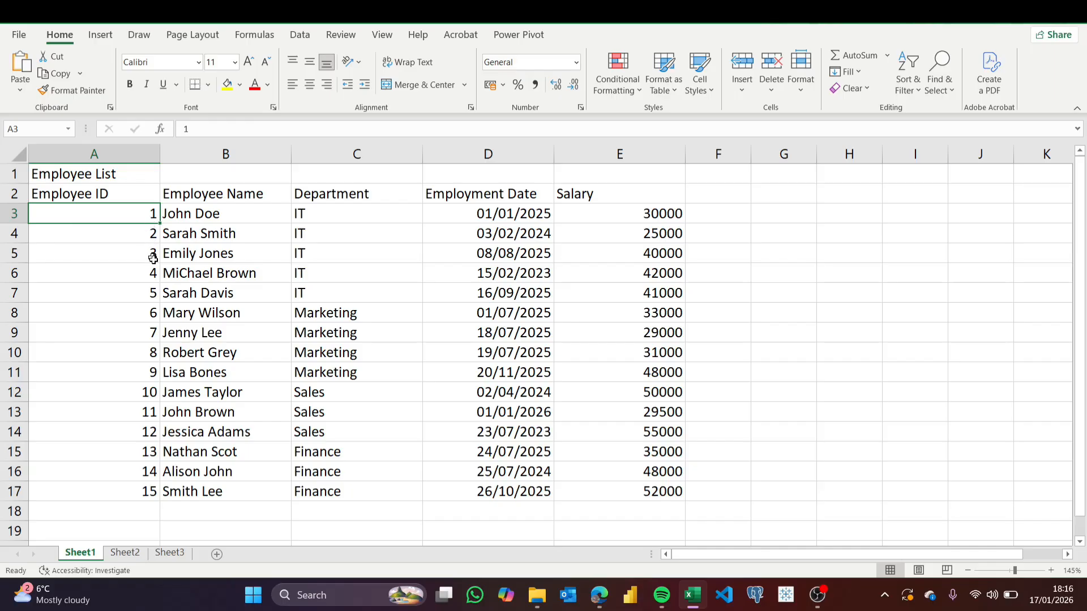
click(203, 213)
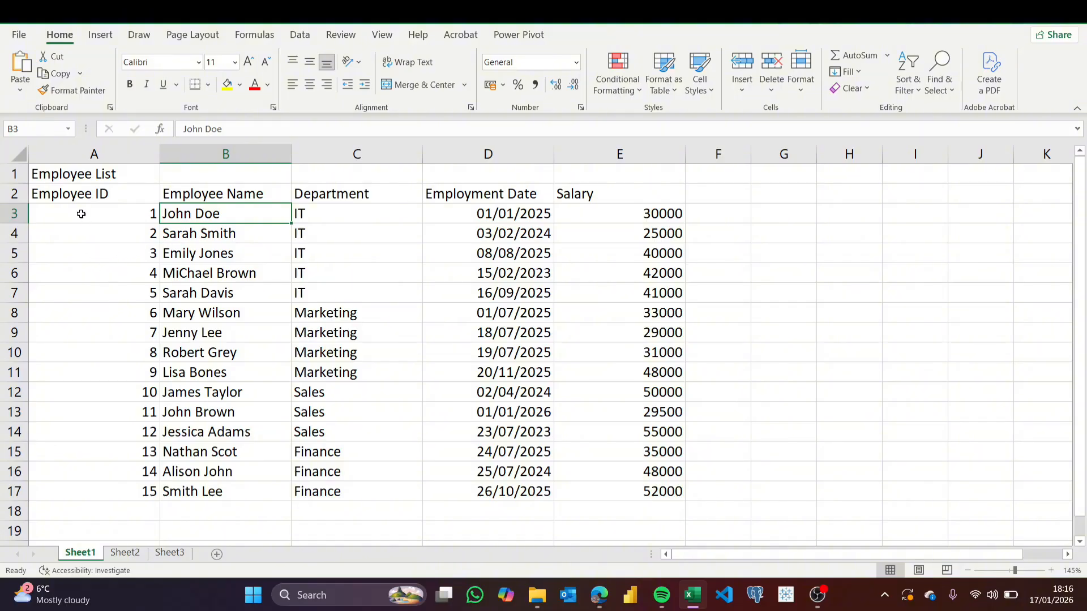
Step: Make the Employee List title in cell A1 bold
click(61, 174)
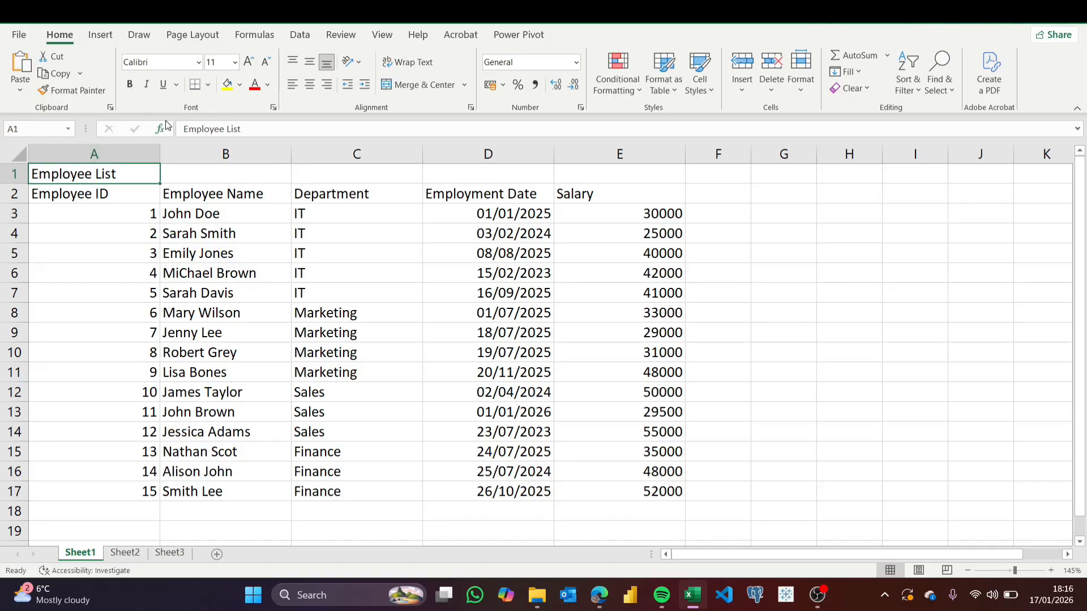
click(130, 85)
click(130, 85)
key(ctrl+b)
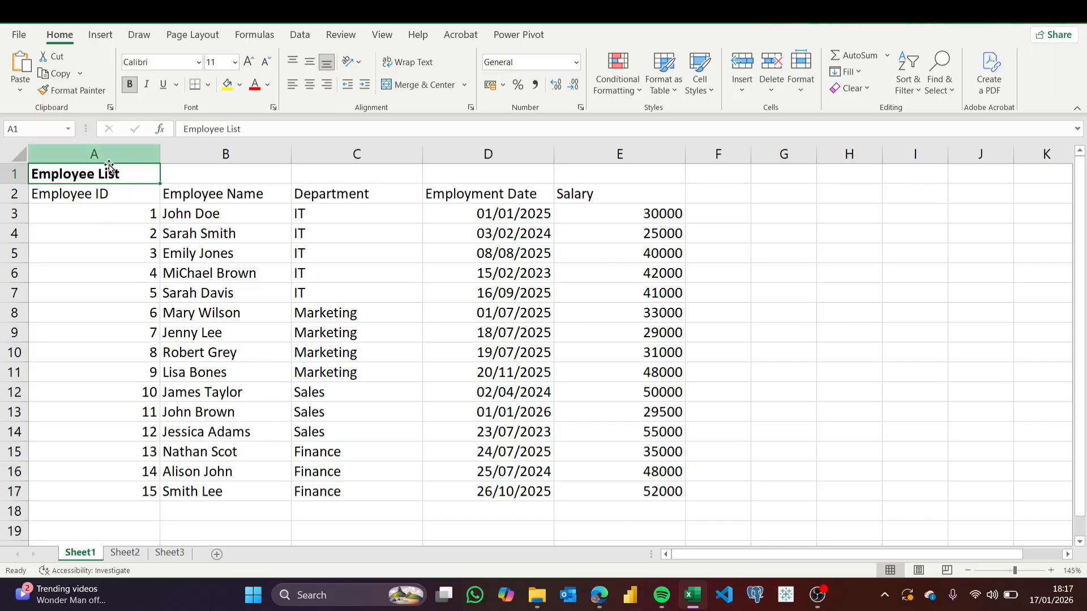
Step: Underline the Employee List title in A1, and remove the underline again
click(164, 85)
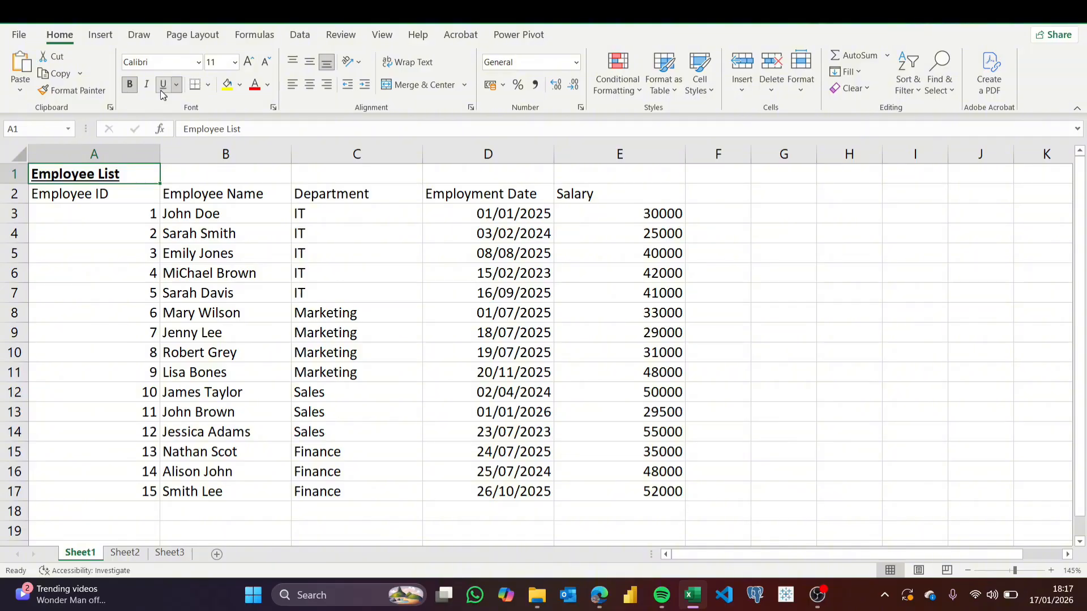
click(162, 86)
click(168, 350)
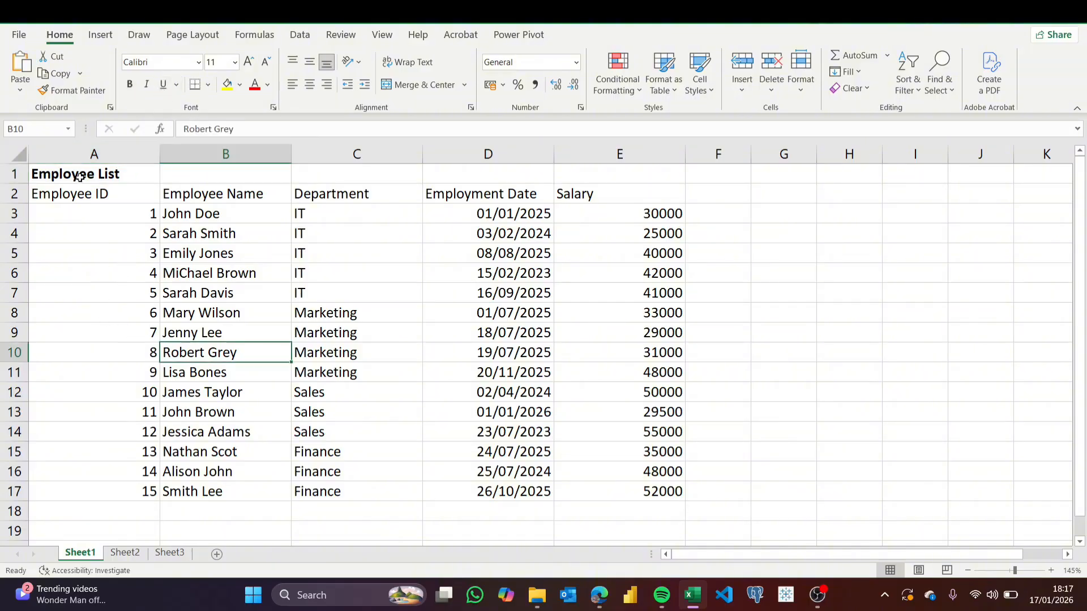
click(83, 176)
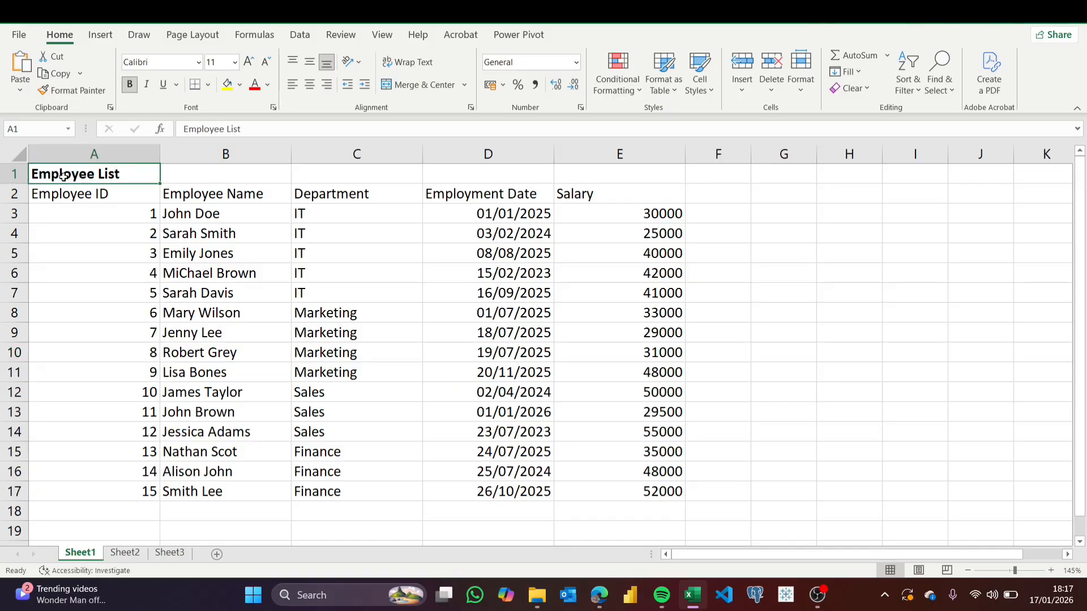
drag(62, 175, 639, 177)
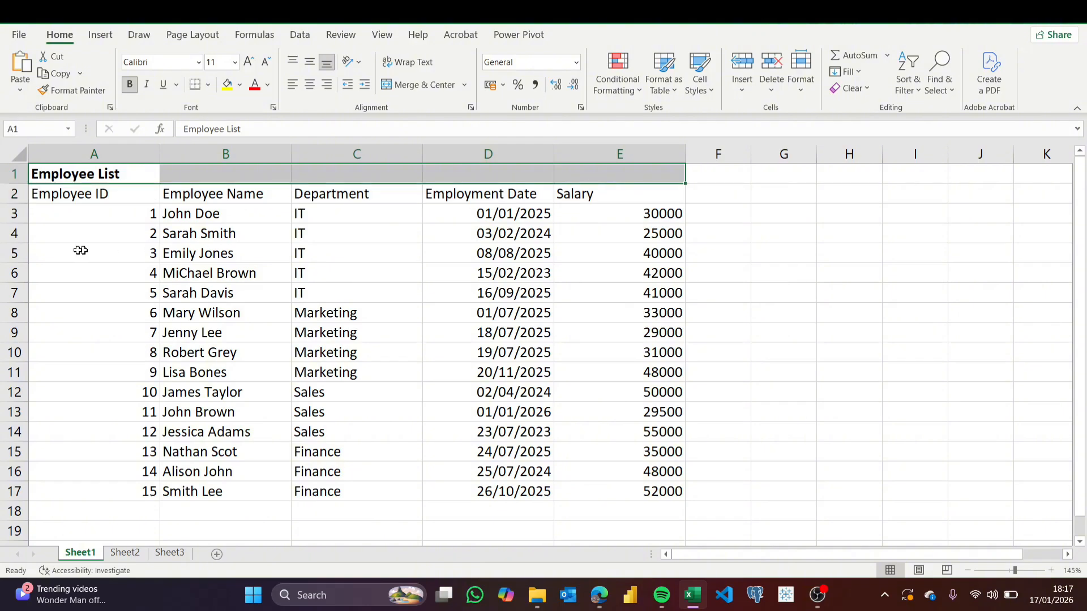
click(100, 173)
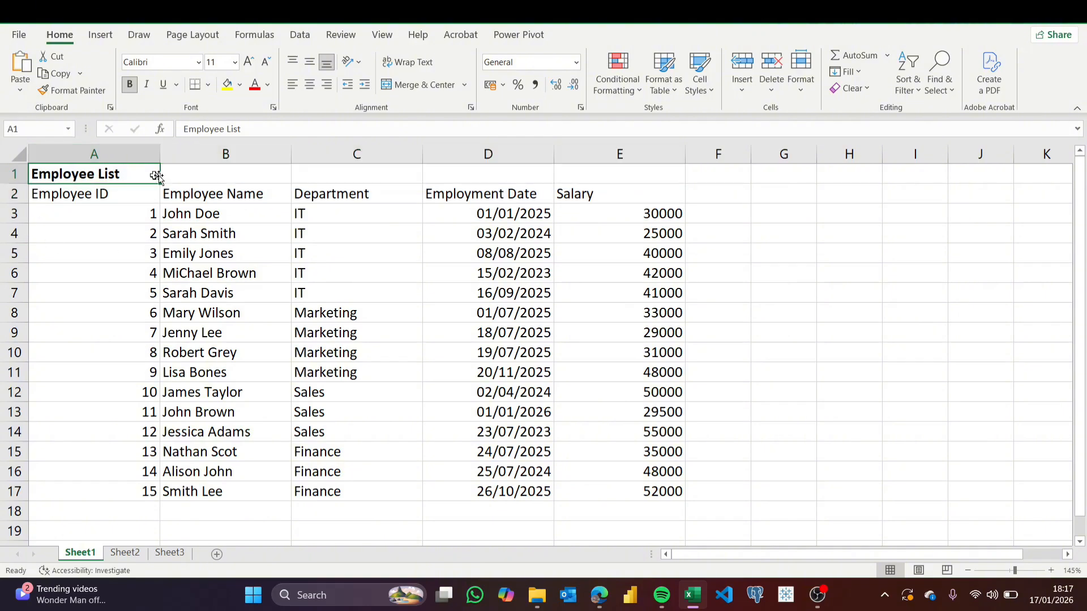
click(197, 174)
click(334, 171)
click(477, 178)
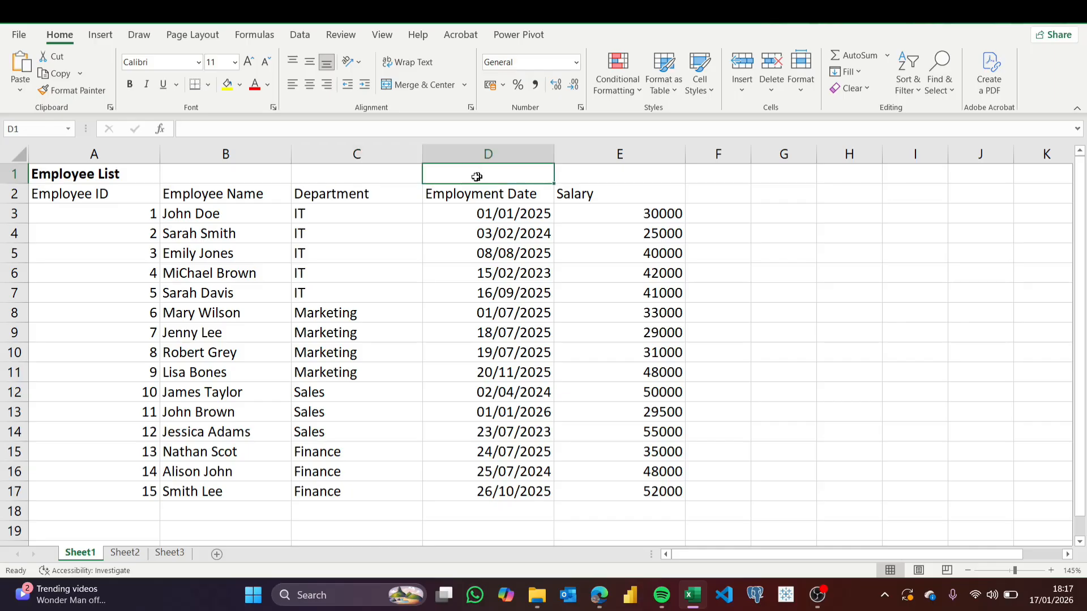
click(86, 174)
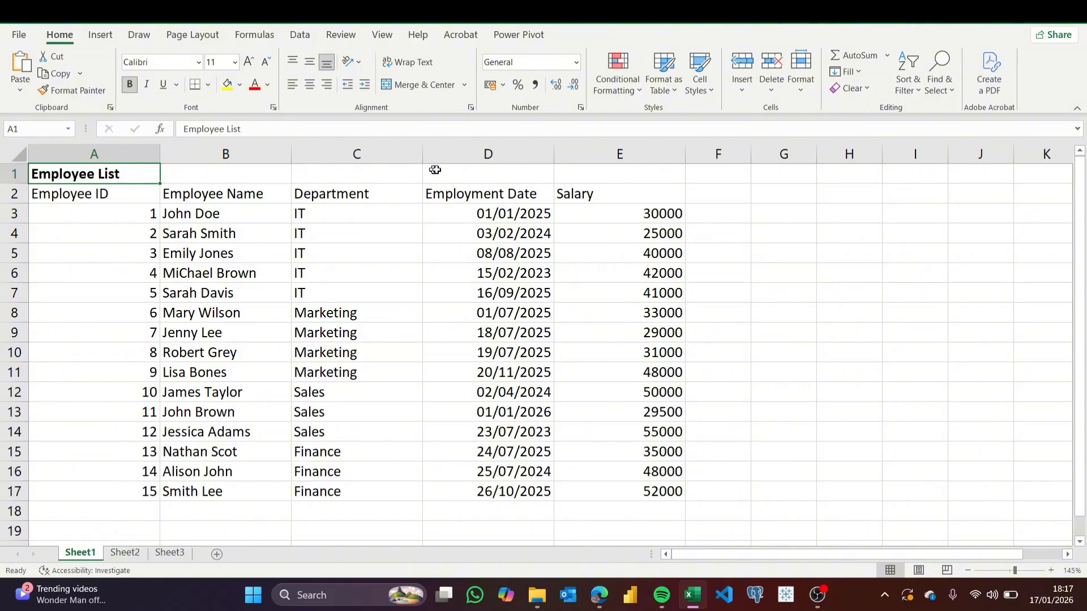
drag(568, 175, 252, 168)
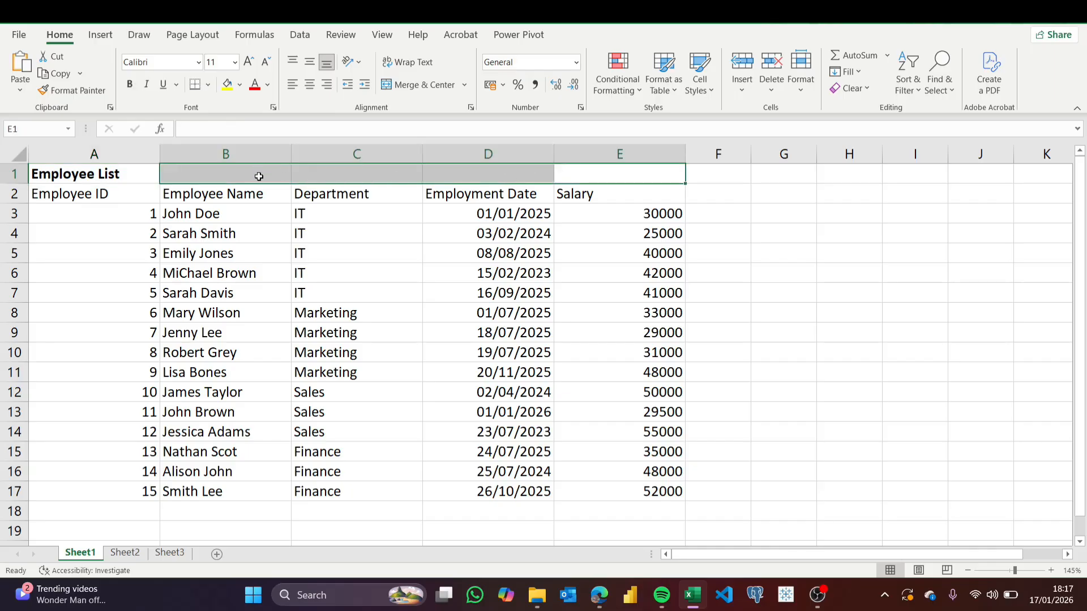
click(259, 176)
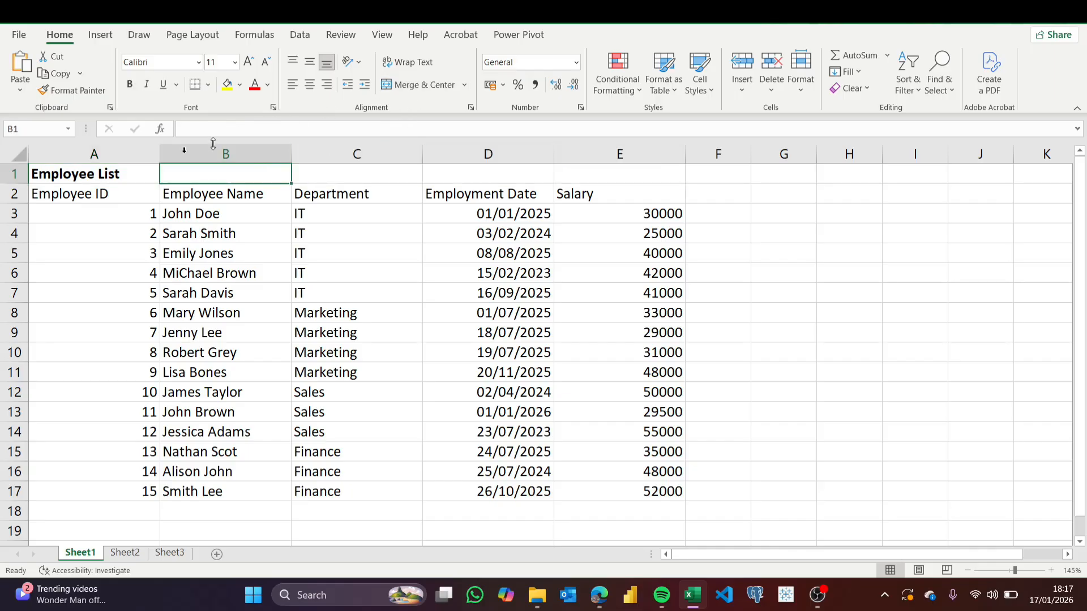
Step: Merge and center the Employee List title across cells A1 to E1
drag(136, 176, 594, 177)
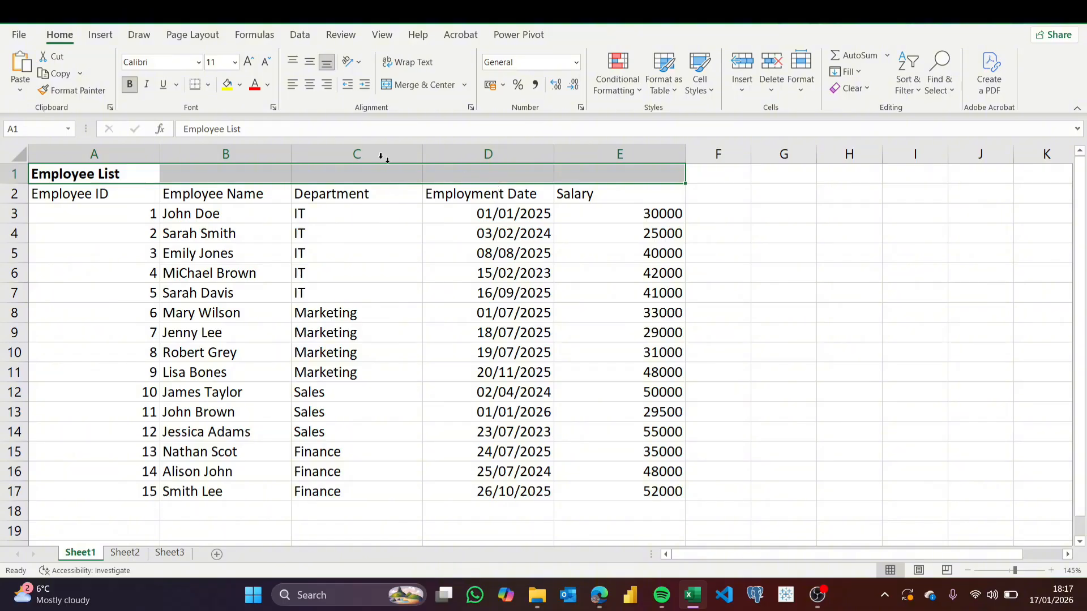
click(428, 85)
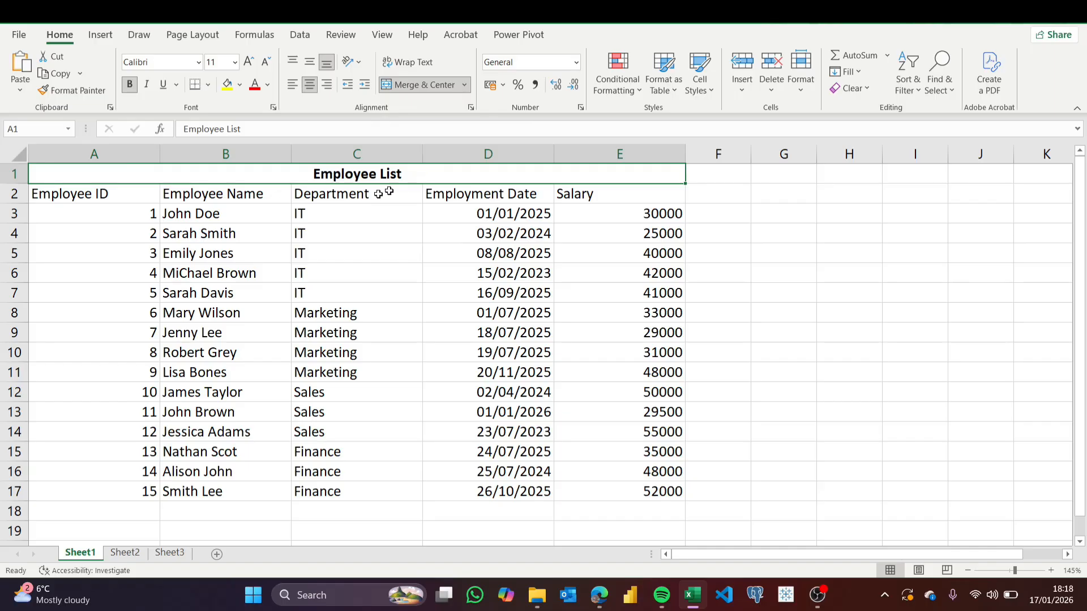
click(321, 216)
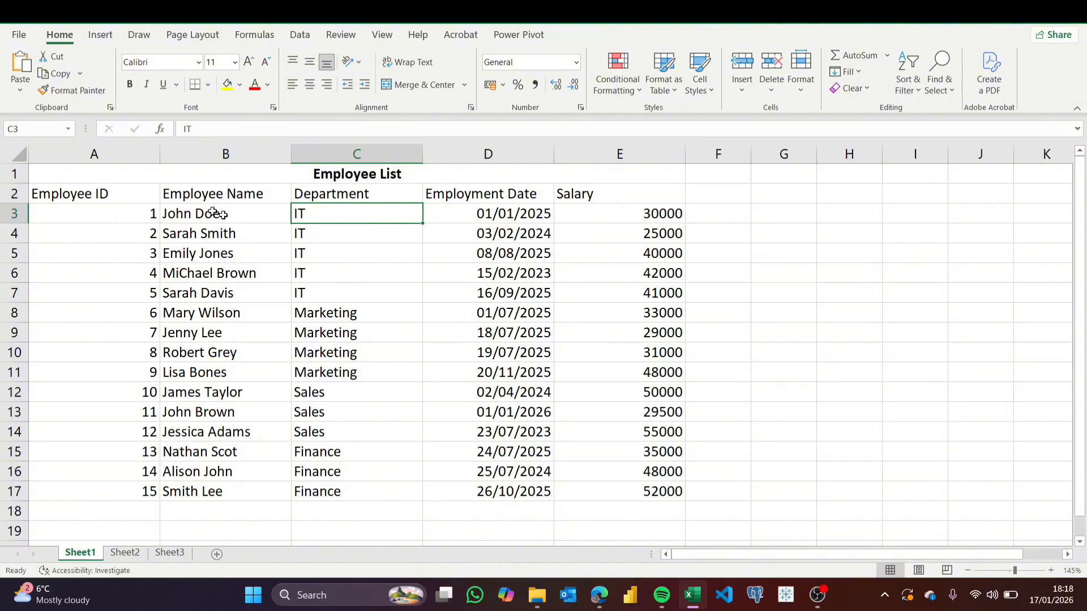
click(38, 196)
drag(143, 196, 207, 194)
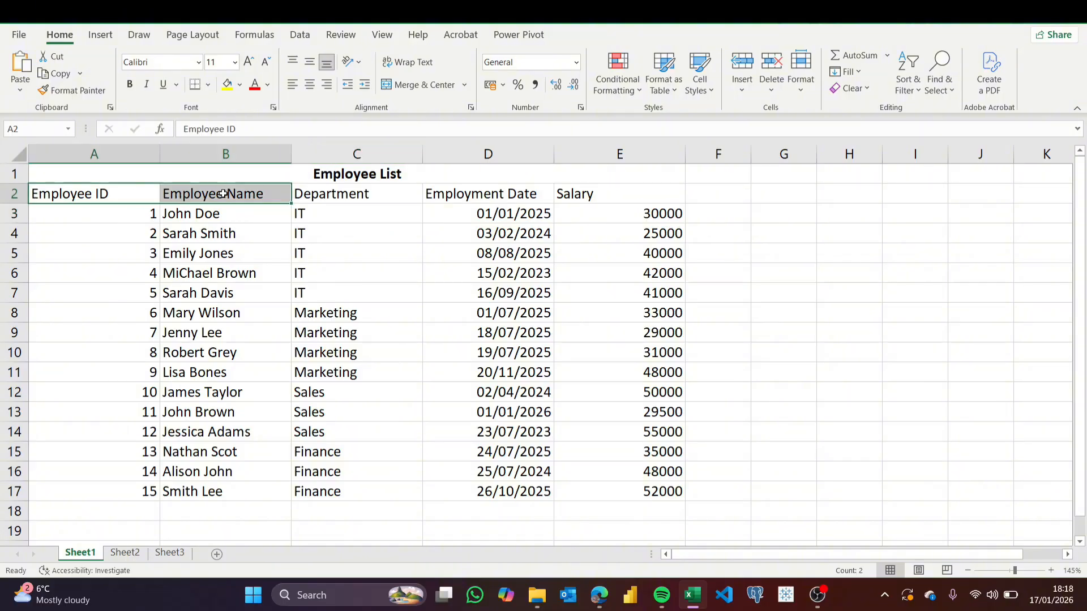
click(110, 193)
drag(97, 194, 880, 189)
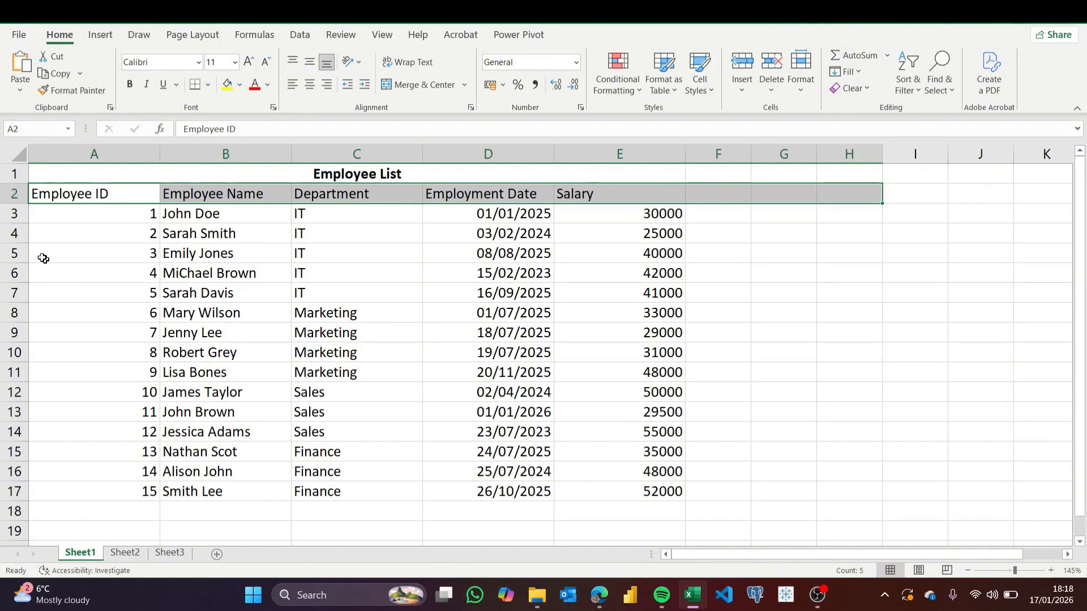
click(43, 192)
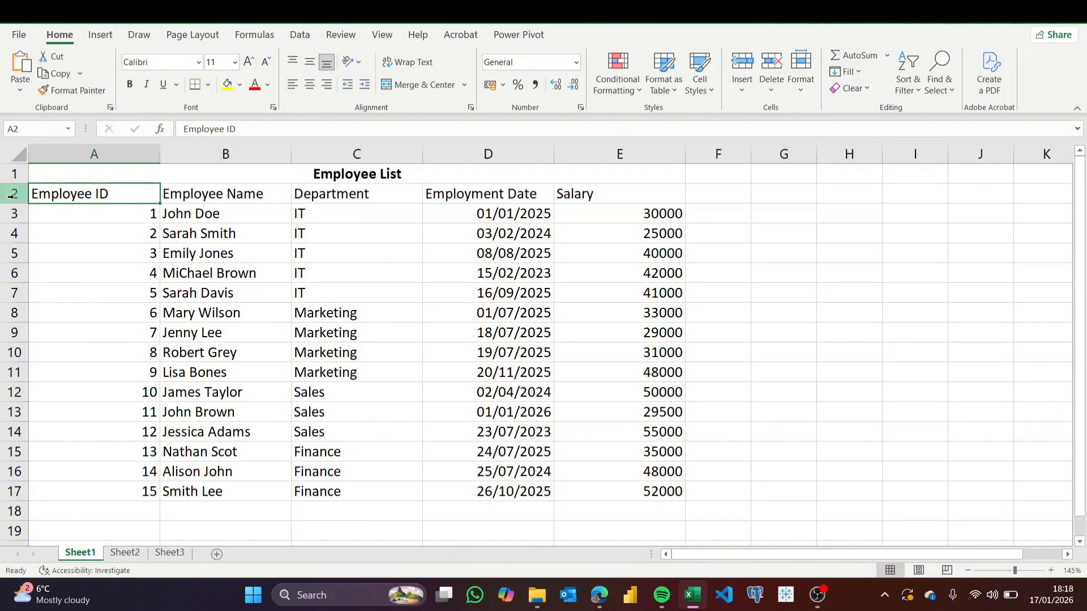
Step: Select the whole heading row 2 and format it as bold and italic
click(13, 193)
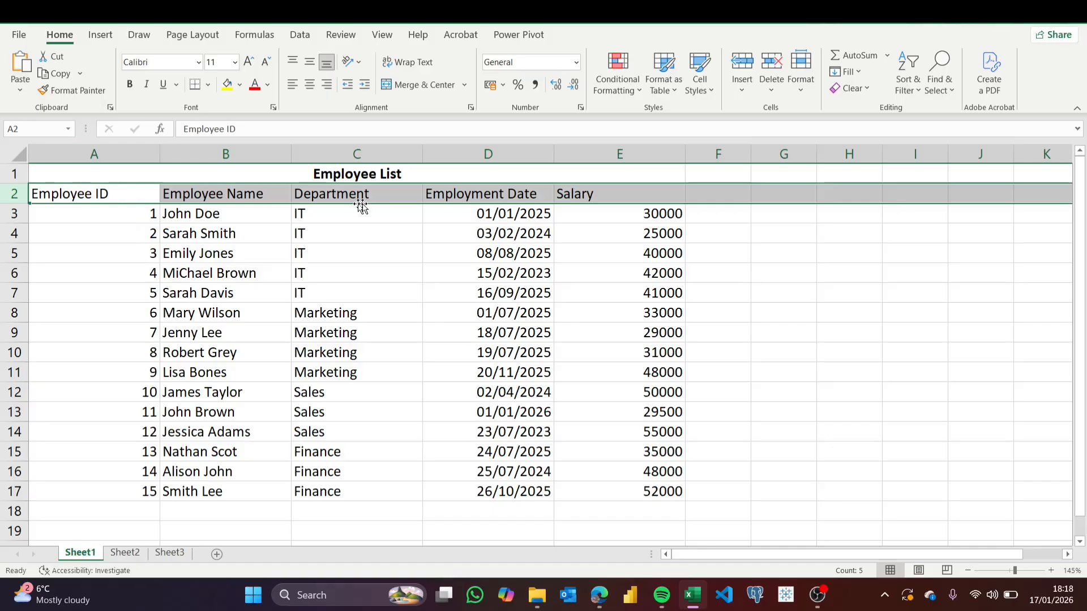
click(130, 86)
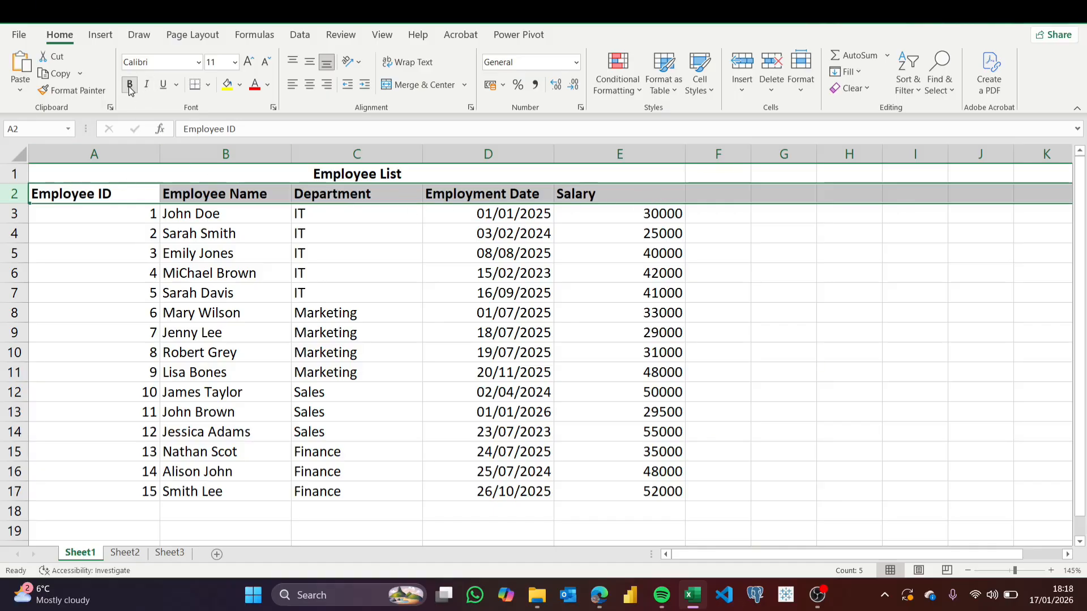
click(146, 89)
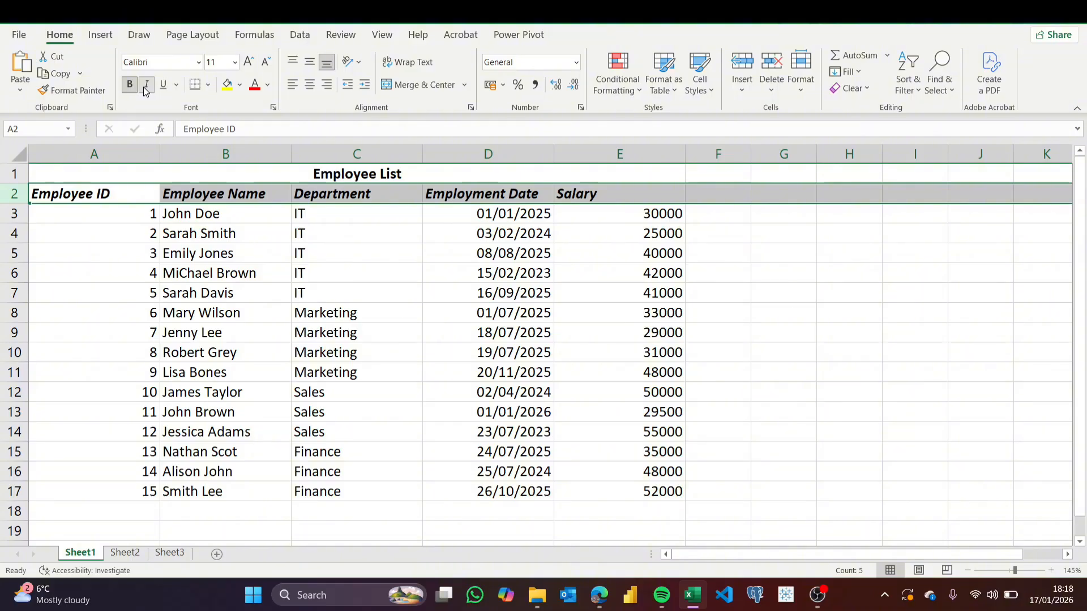
Step: Shrink the font of heading row 2 to 9 and enlarge it back to 11
click(265, 64)
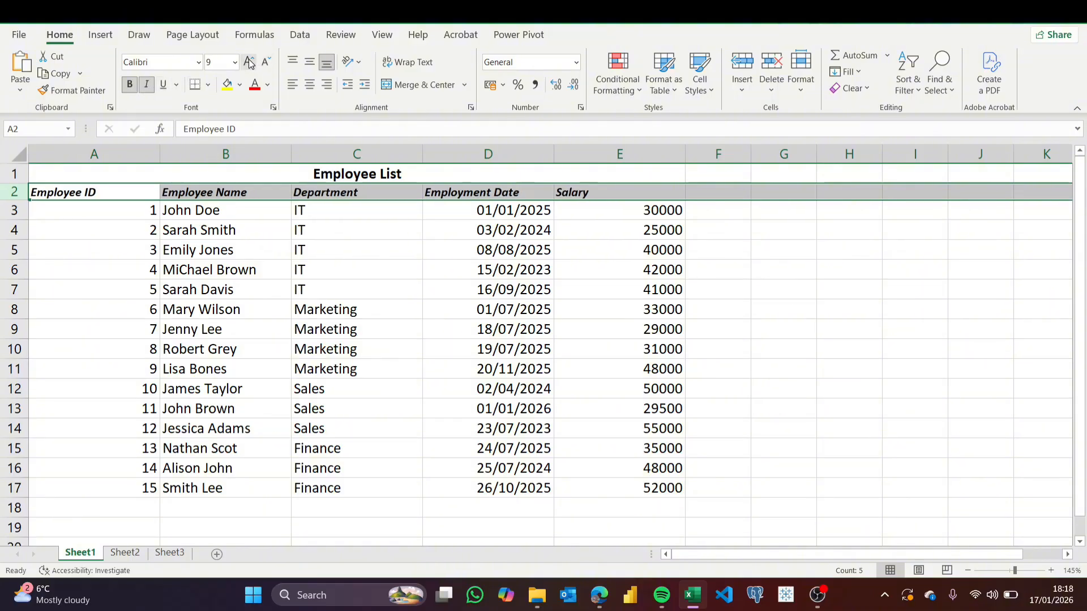
click(249, 62)
click(249, 63)
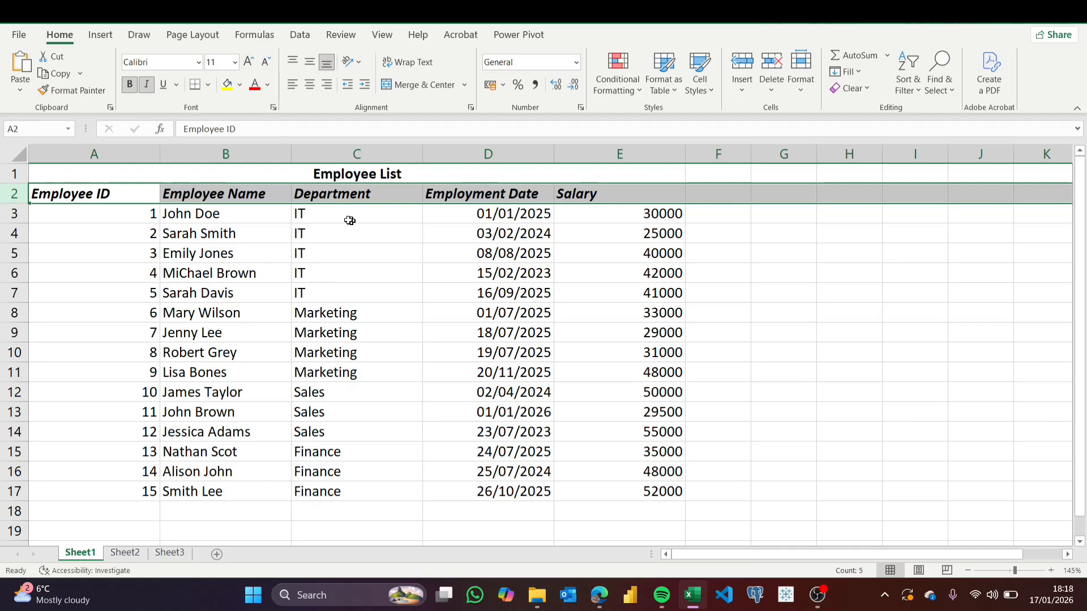
click(351, 173)
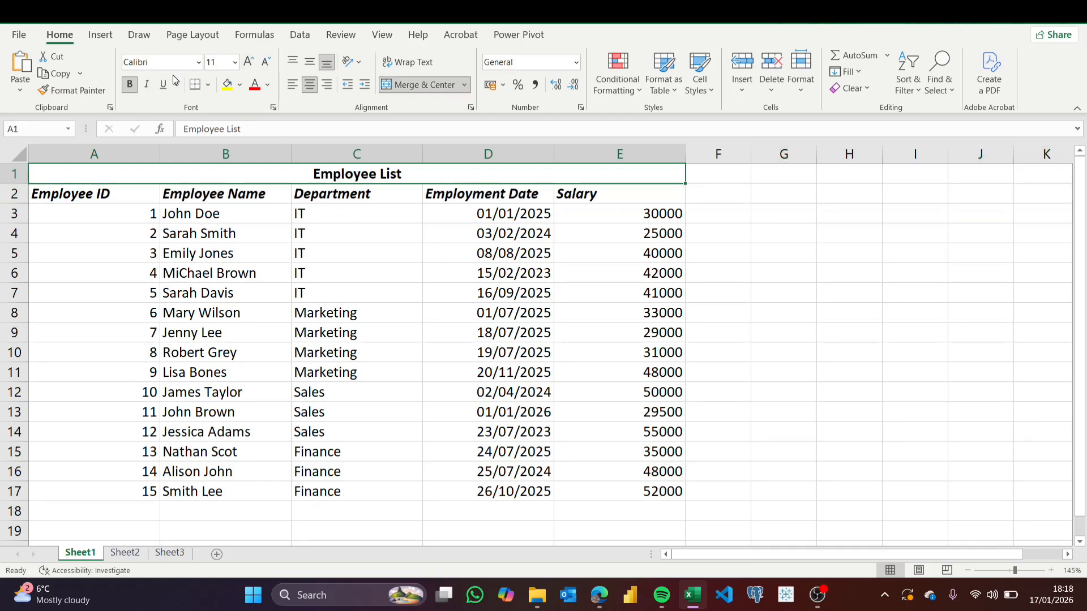
Step: Enlarge the font of the Employee List title to 12
click(249, 61)
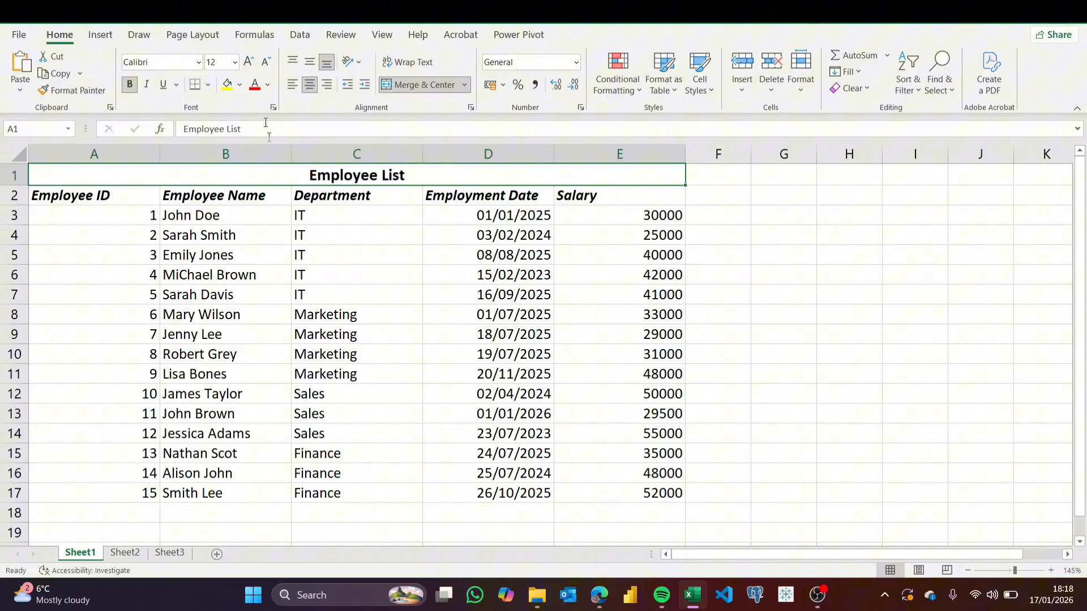
click(390, 217)
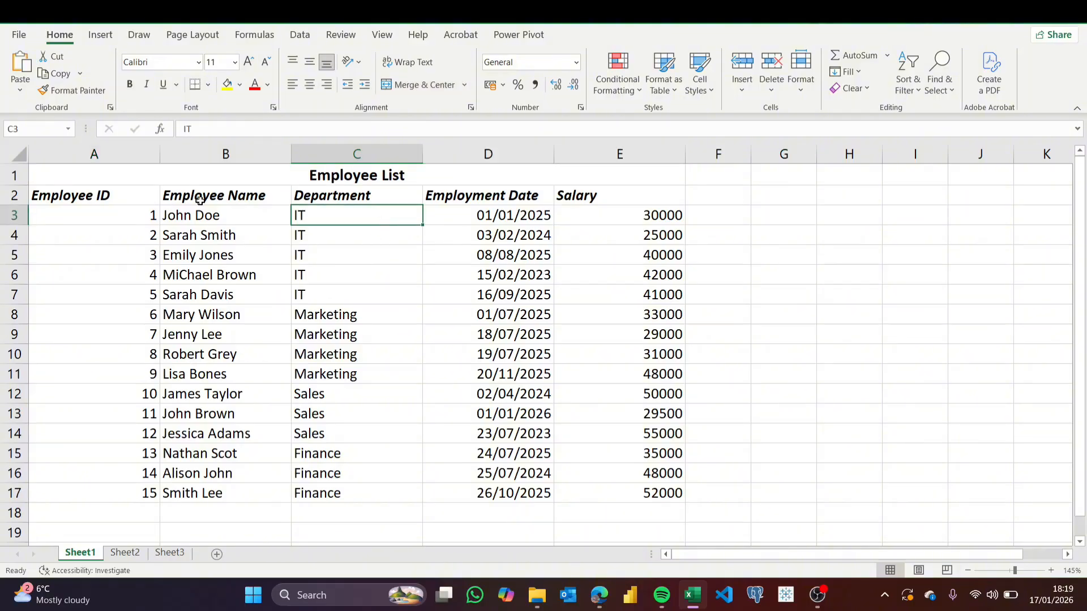
Step: Fill the merged Employee List title cell with a light grey background colour
click(267, 174)
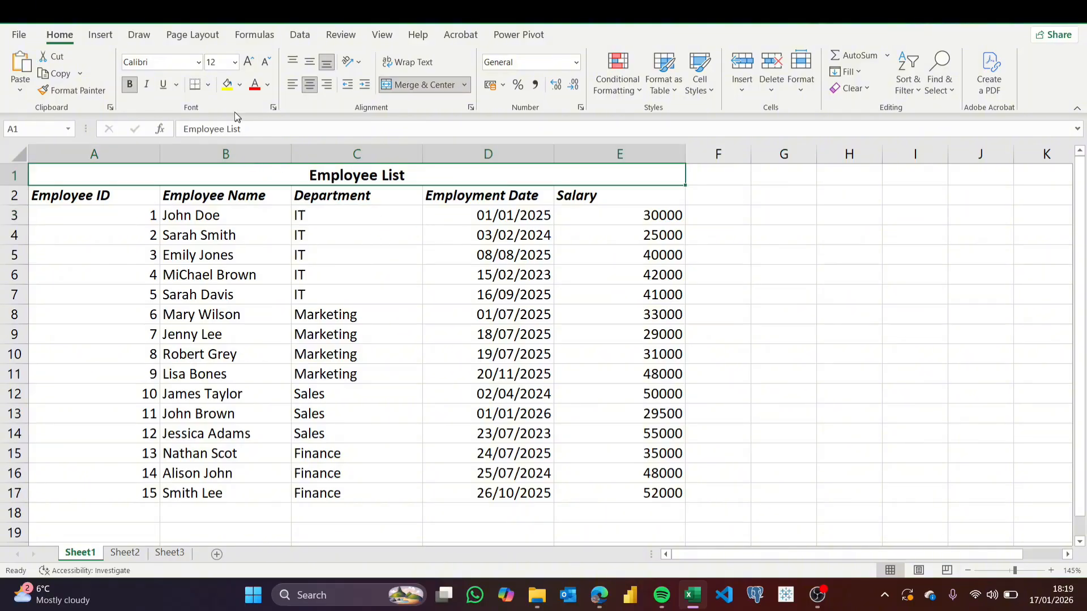
click(239, 86)
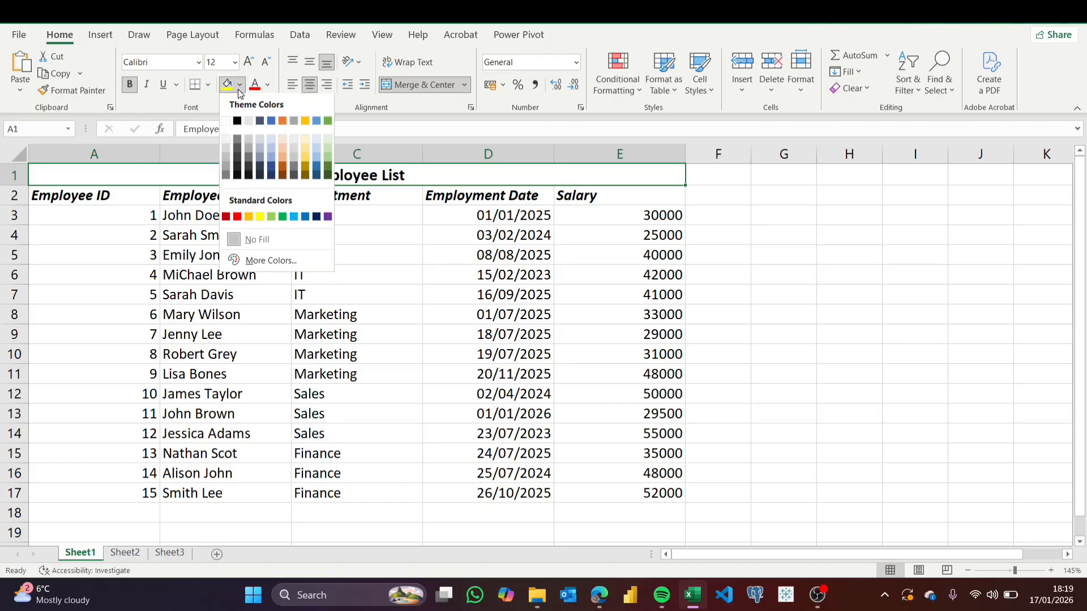
click(469, 178)
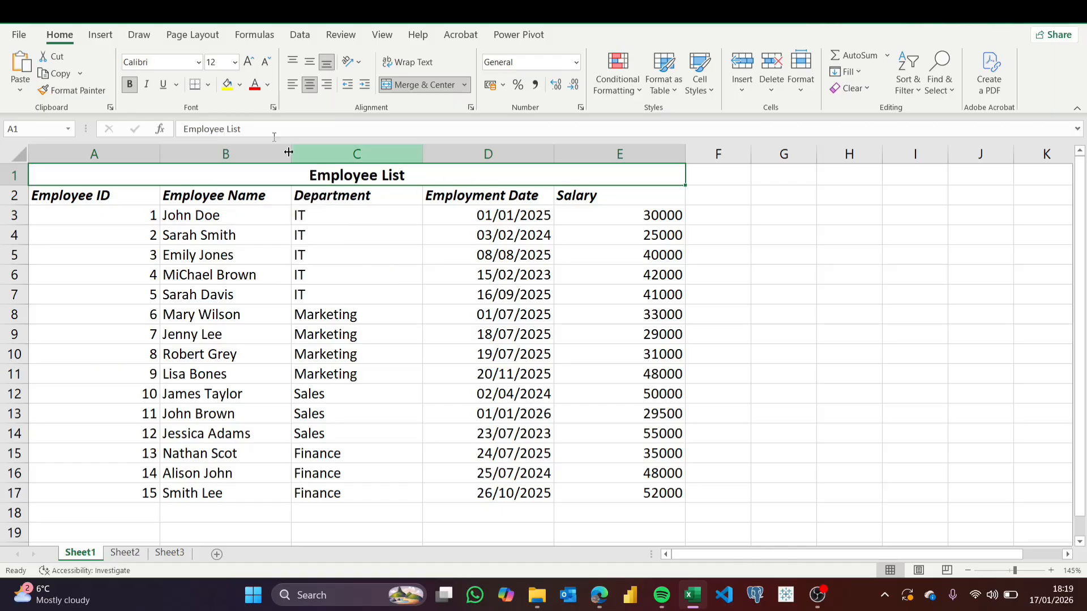
click(240, 86)
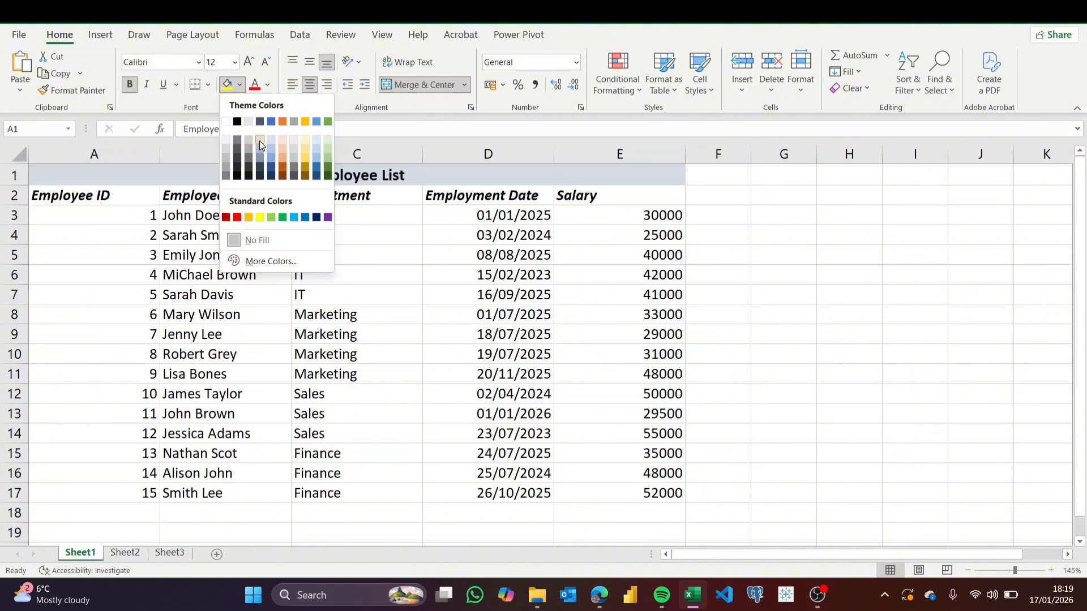
click(223, 149)
click(270, 340)
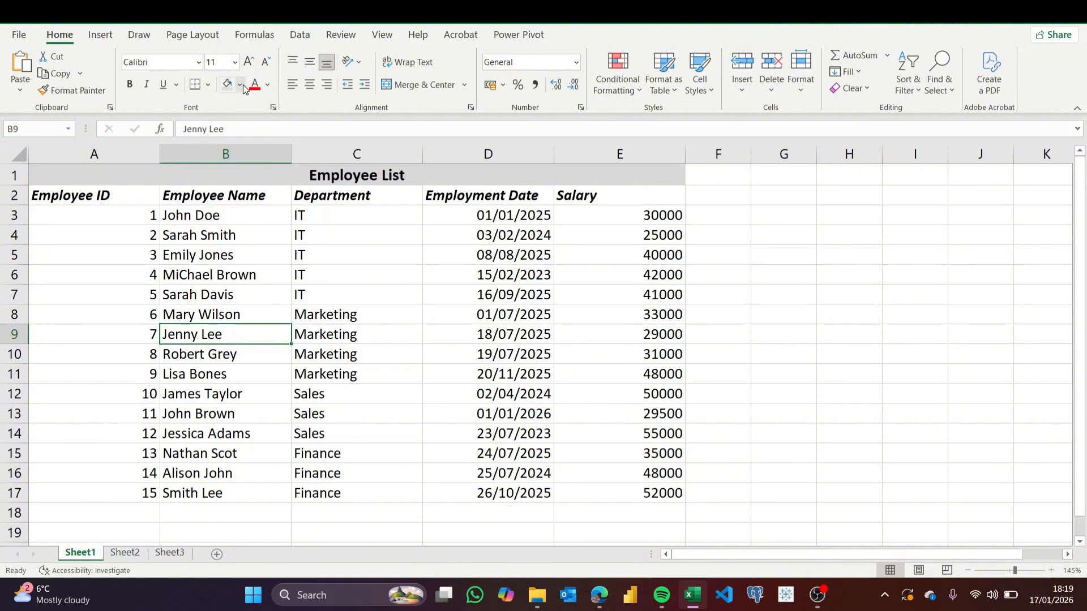
Step: Remove the background fill from the merged title cell, using No Fill
click(62, 200)
click(212, 207)
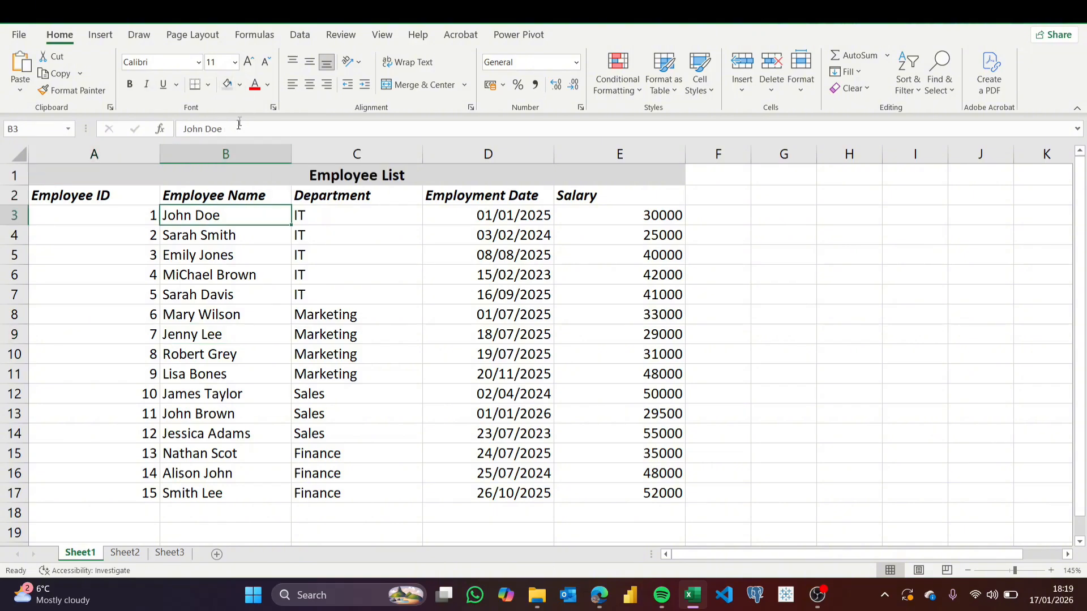
click(256, 191)
click(260, 177)
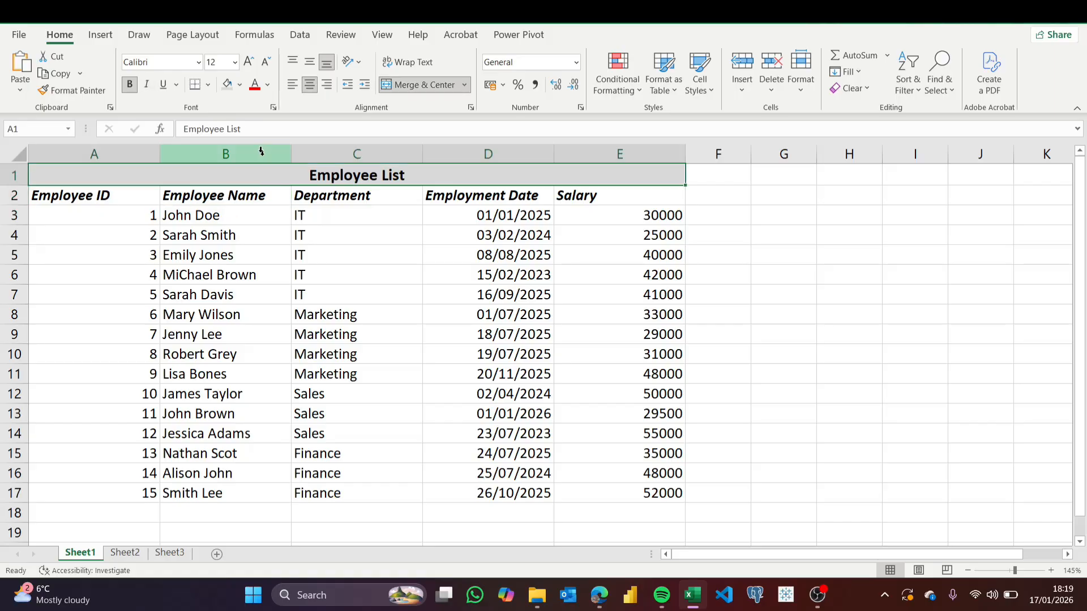
click(240, 85)
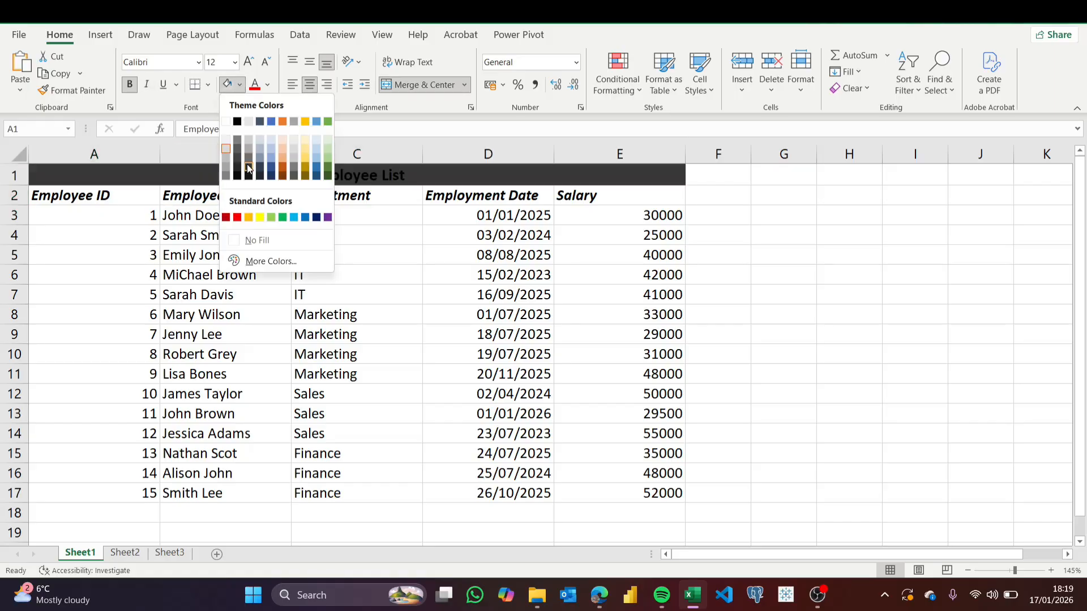
click(245, 241)
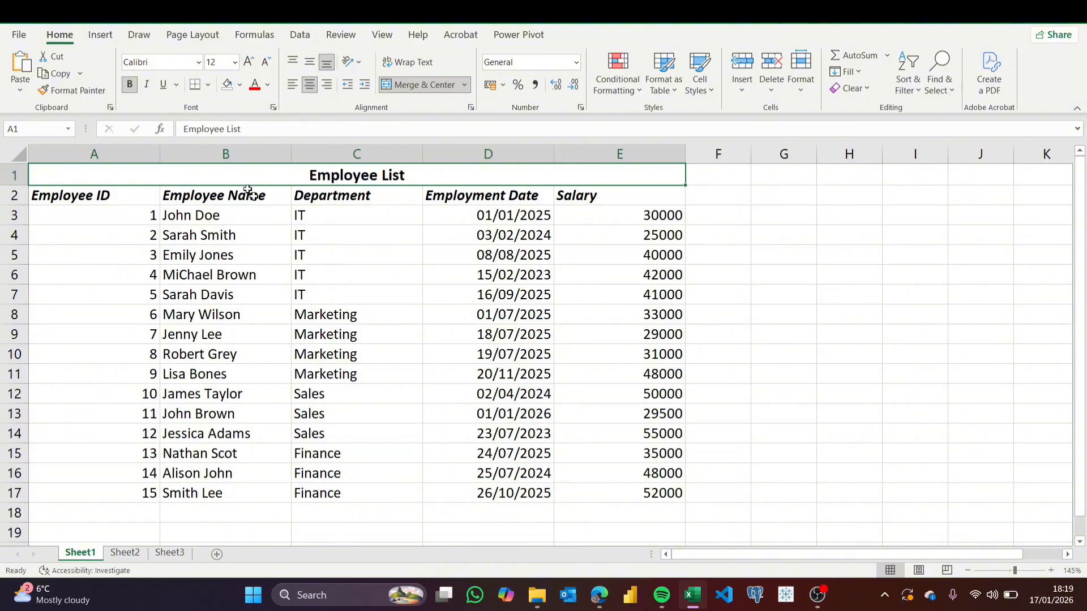
Step: Fill the heading cells A2 to E2 with a very light grey background
click(176, 197)
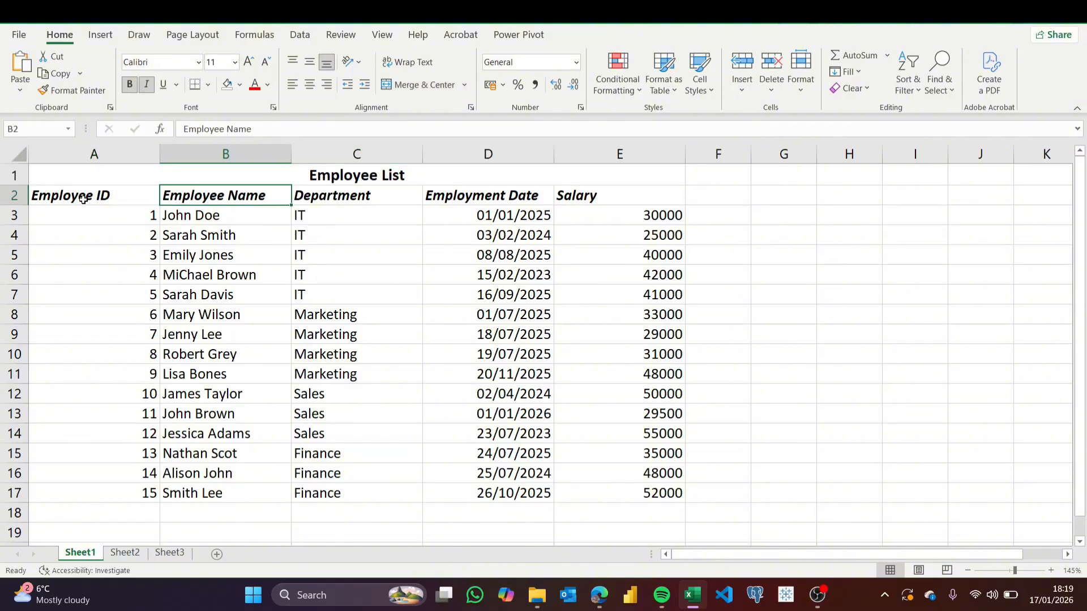
drag(71, 196, 667, 202)
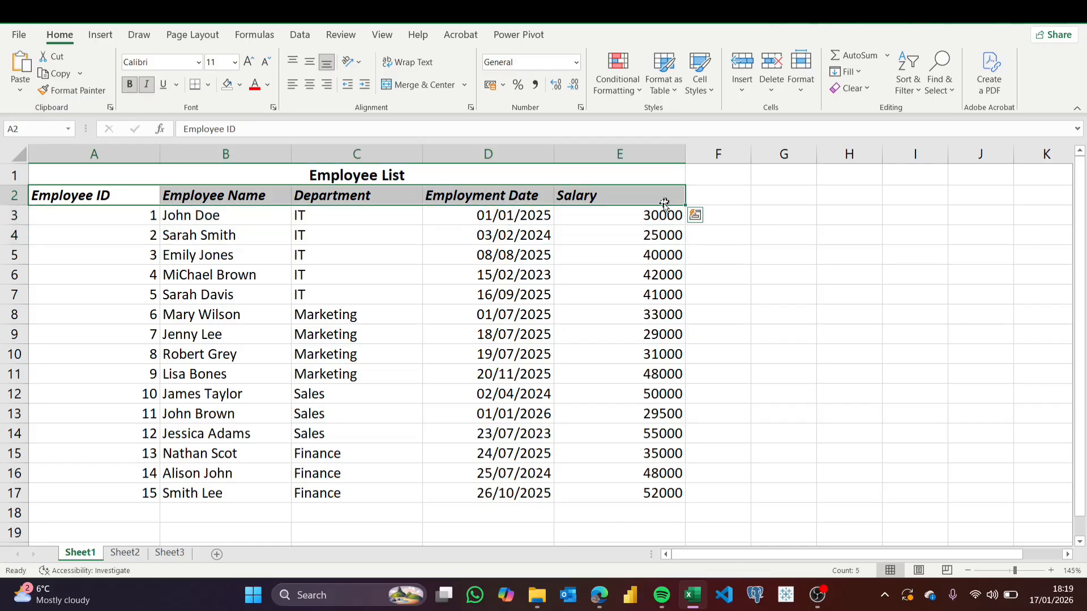
click(240, 91)
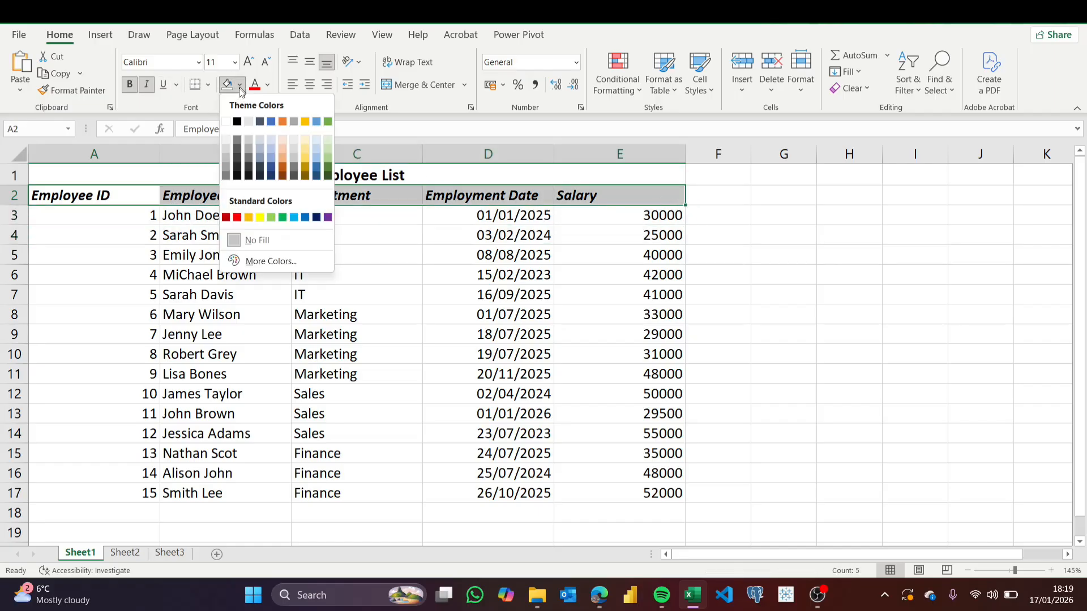
click(225, 137)
click(205, 314)
click(326, 274)
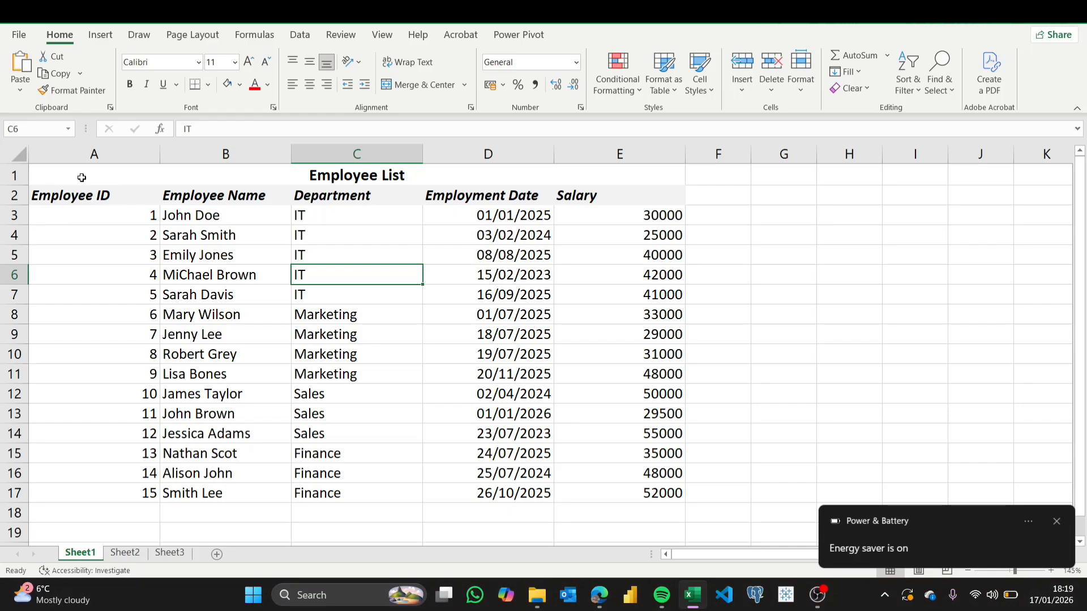
Step: Try Thick Outside Borders and All Borders on the whole list from A1 to E17
drag(64, 176, 242, 485)
click(208, 84)
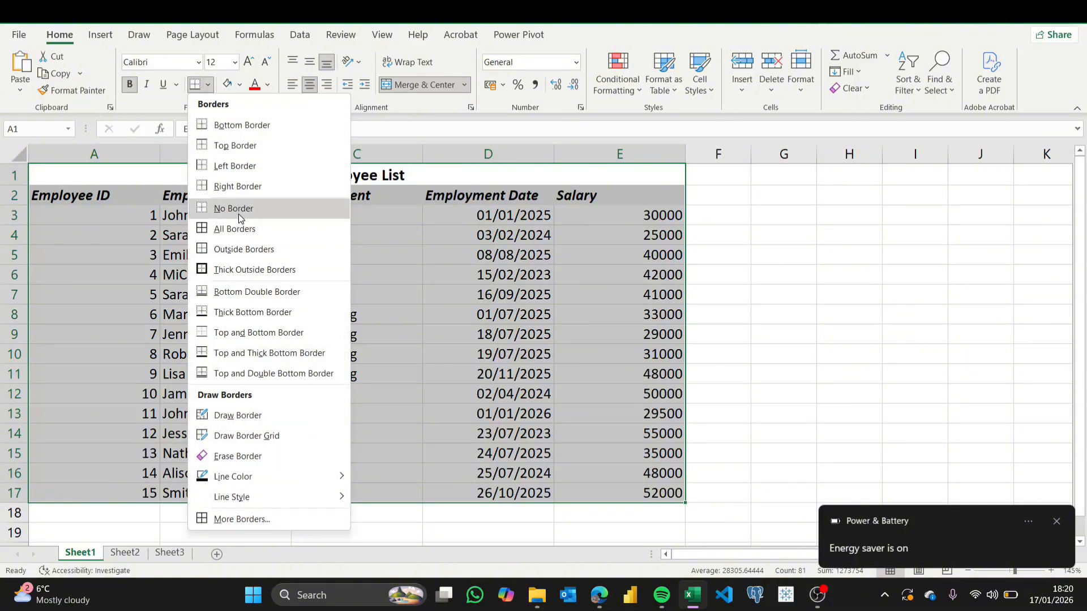
click(239, 269)
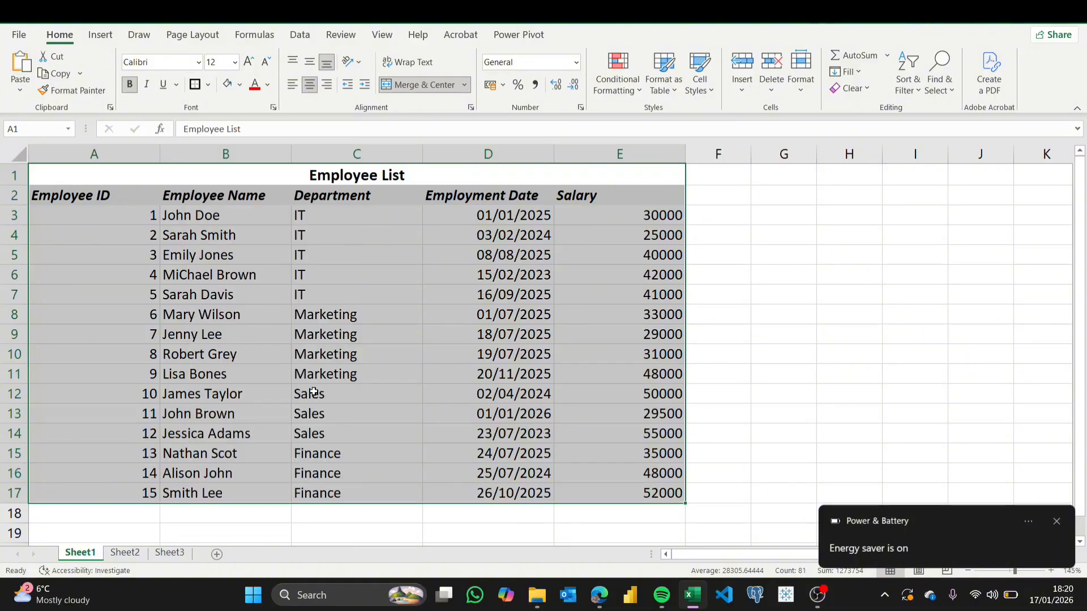
click(208, 84)
click(234, 228)
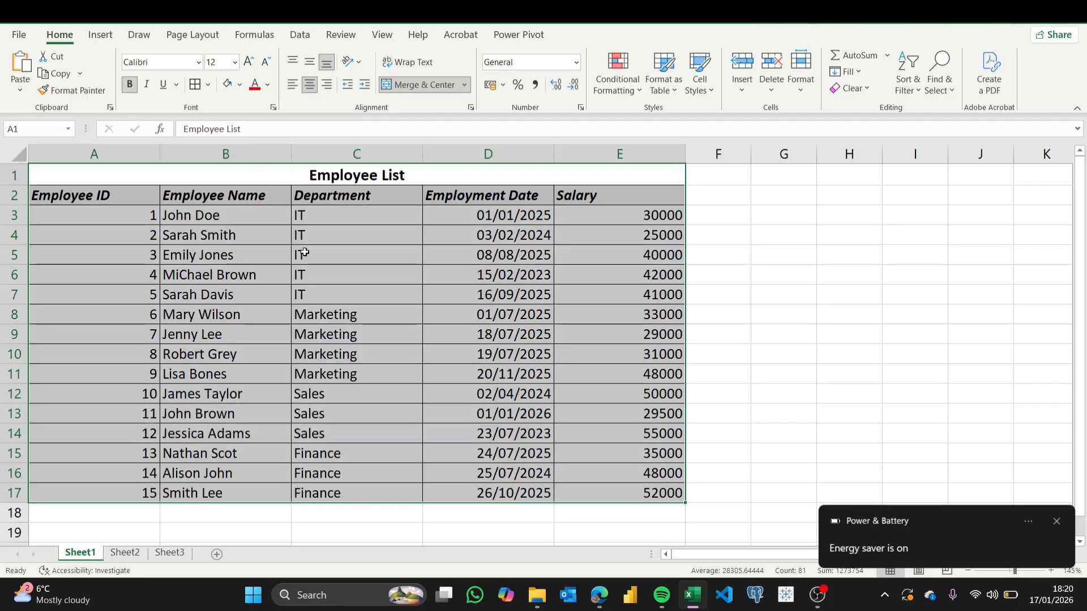
Step: Clear the borders from the whole list A1 to E17 and dismiss the energy saver notification
click(208, 86)
click(241, 209)
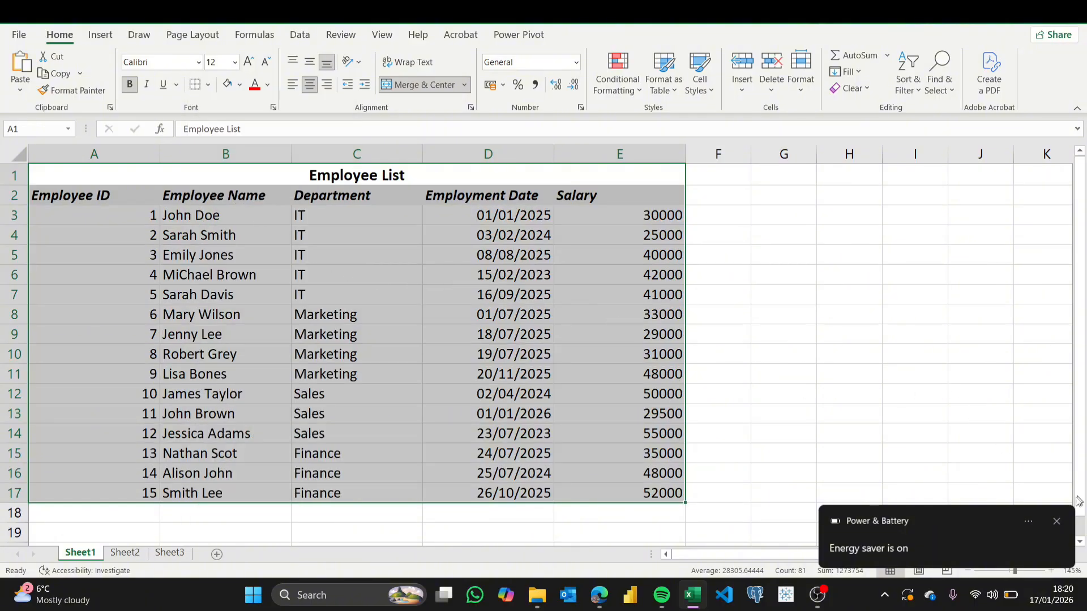
click(1057, 522)
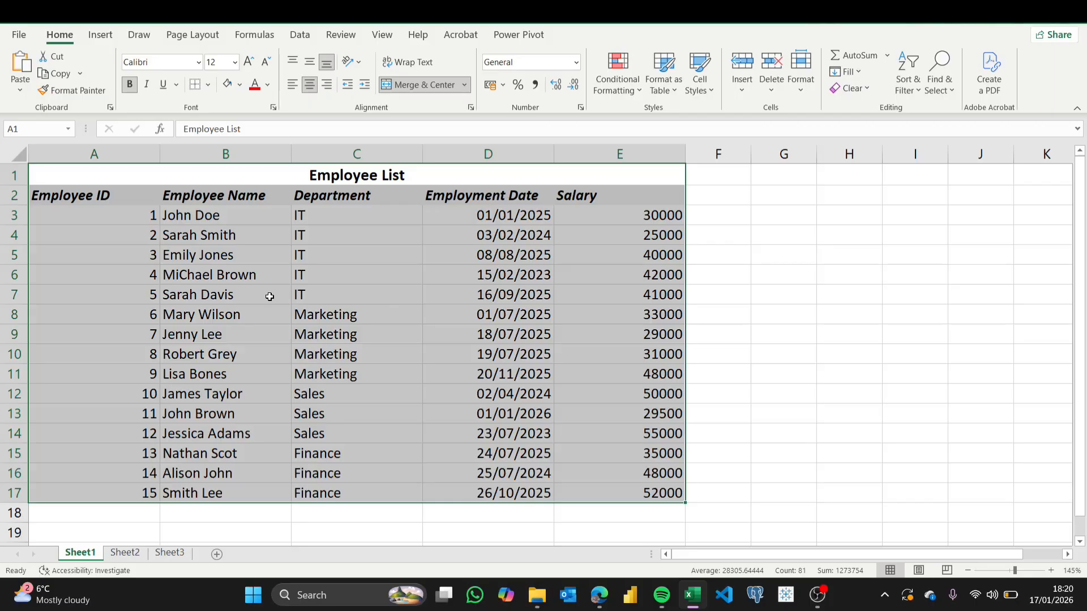
click(341, 270)
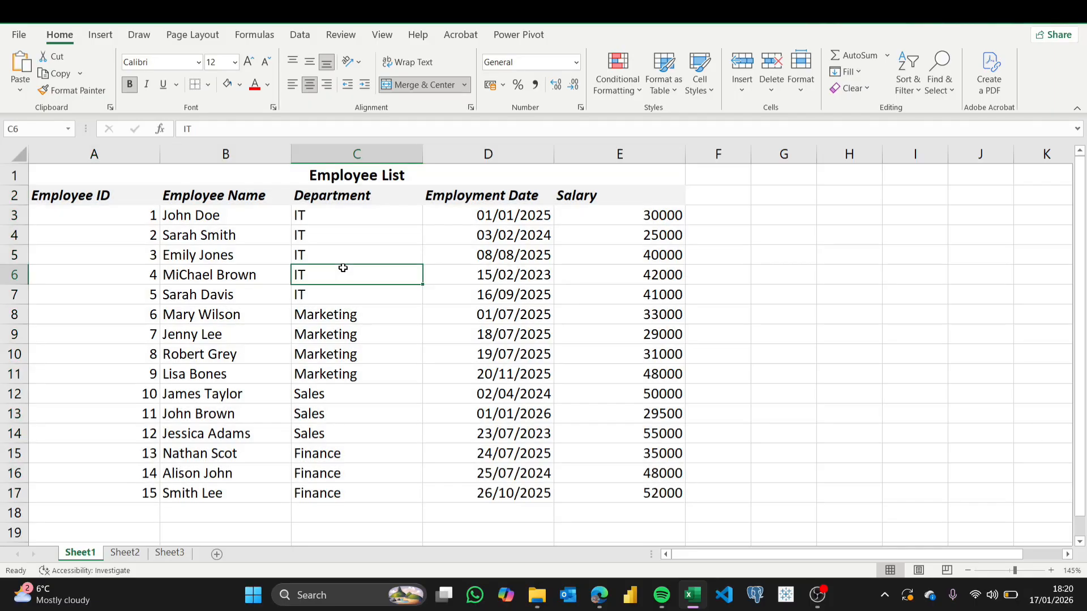
click(618, 218)
key(Down)
key(Down)
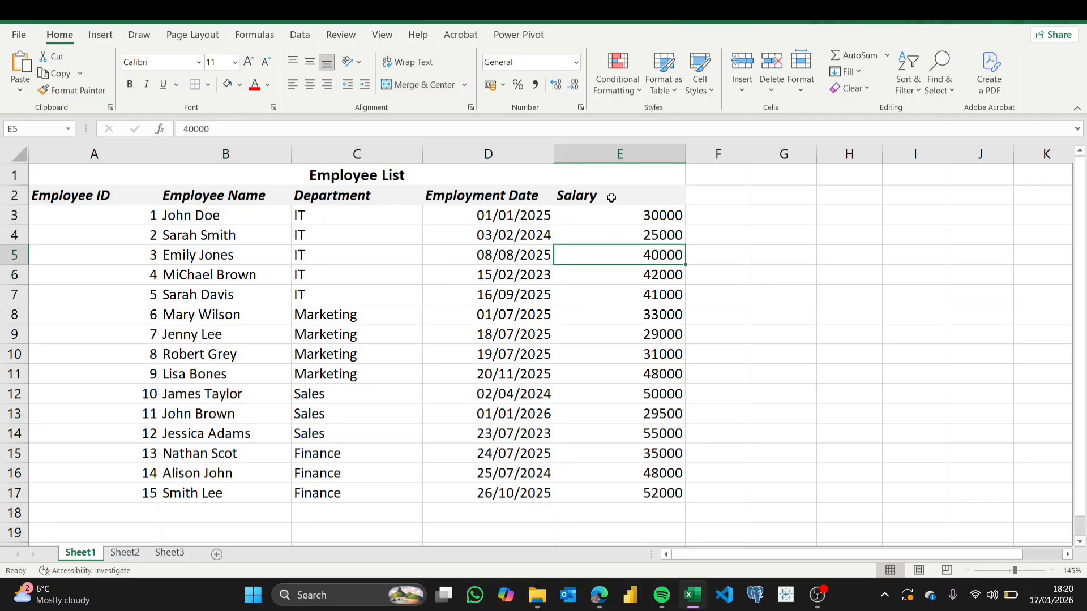
click(612, 197)
click(620, 215)
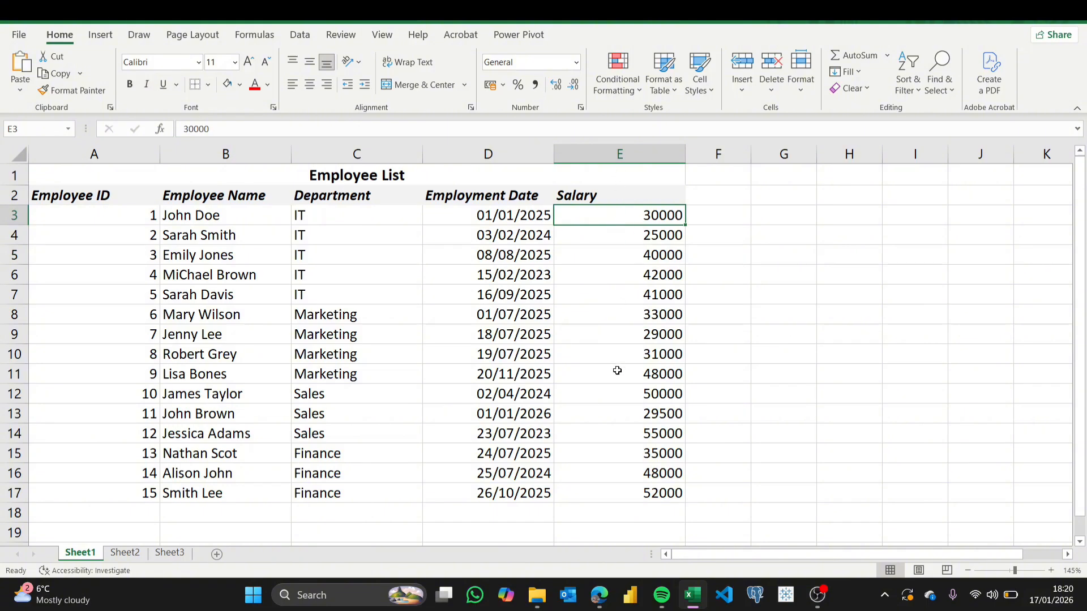
click(14, 295)
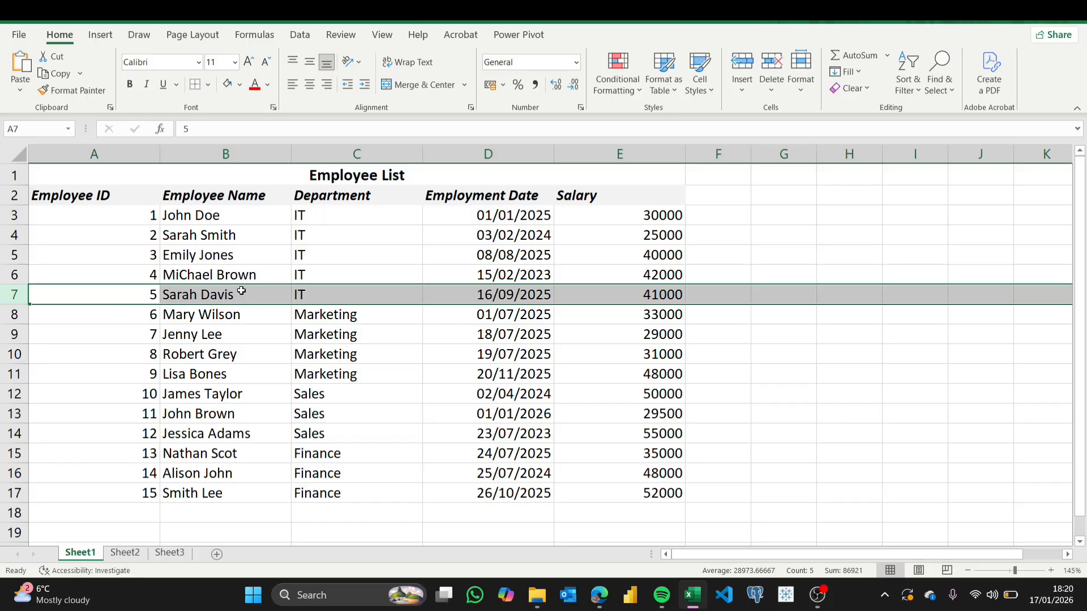
Step: Format the whole Salary column with the £ English (United Kingdom) accounting format and reduce it to zero decimal places
click(633, 154)
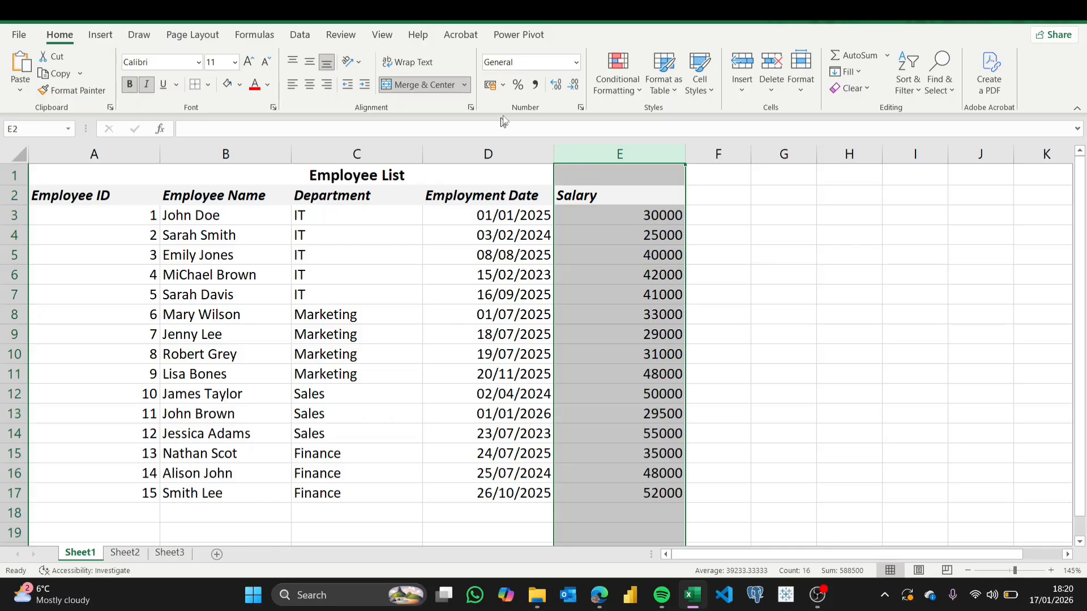
click(502, 85)
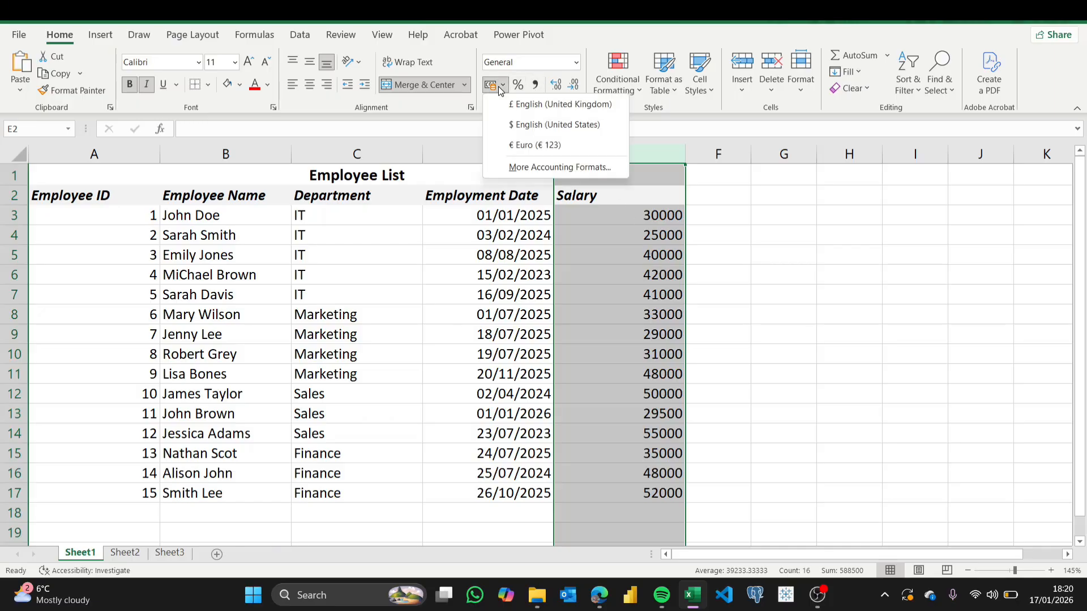
click(517, 106)
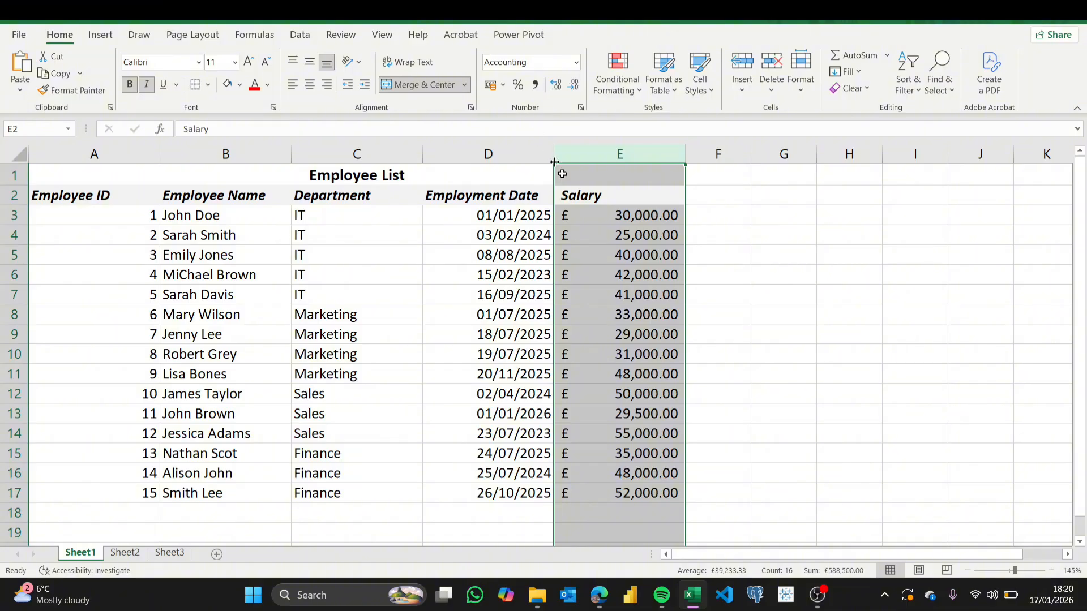
double_click(573, 88)
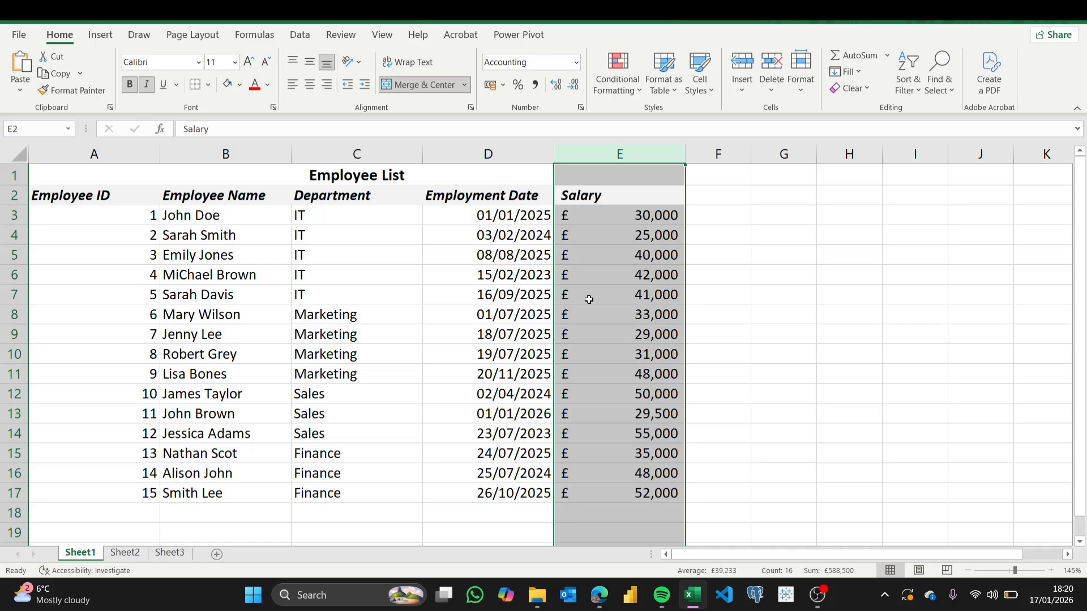
click(597, 347)
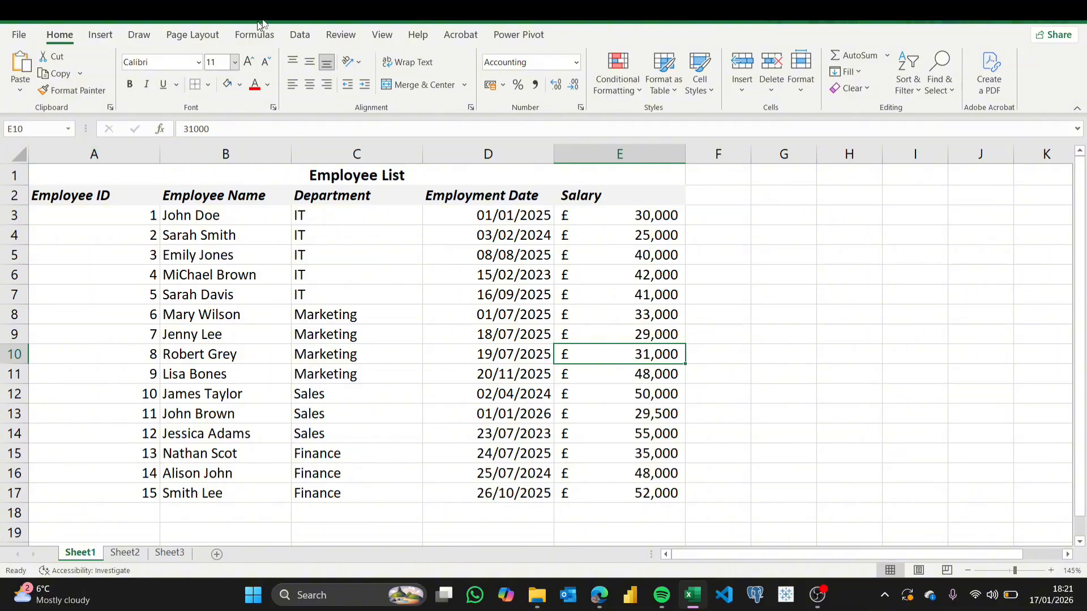
Step: Narrow column A slightly and make row 3 slightly taller
click(139, 221)
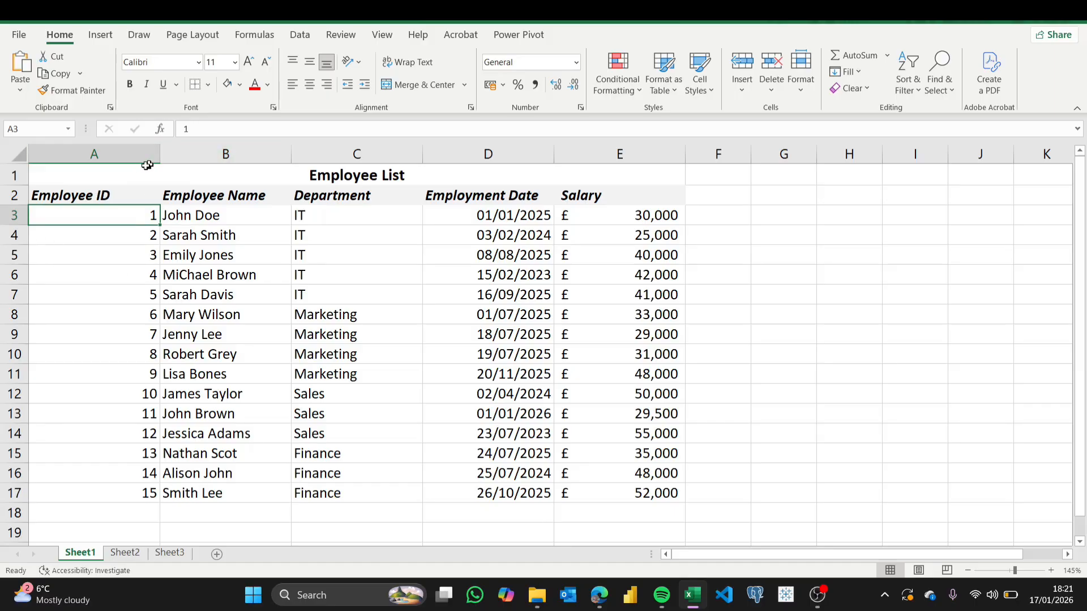
drag(159, 156, 154, 157)
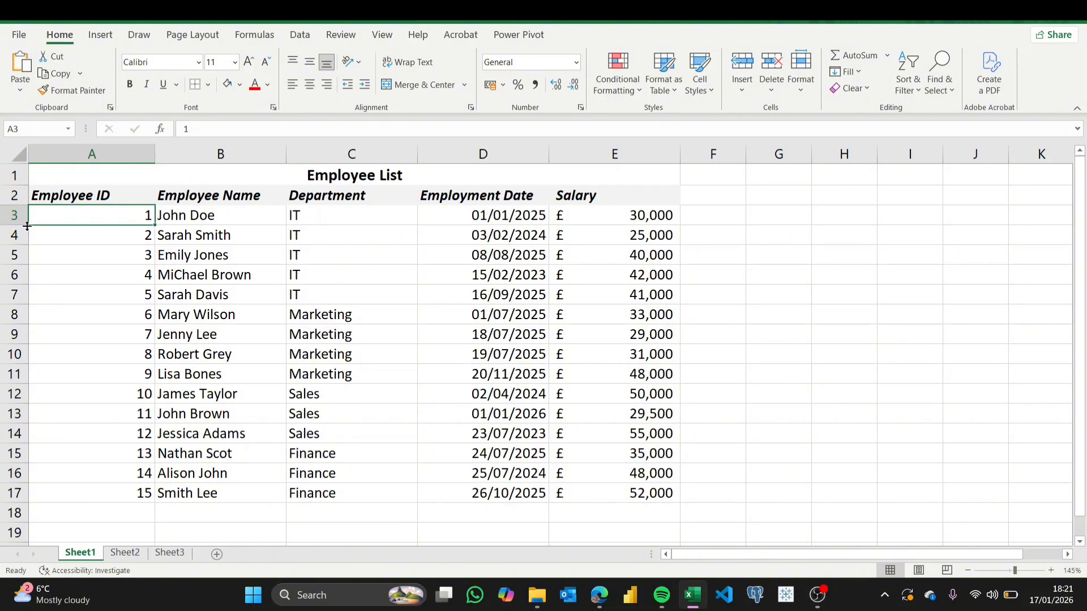
mouse_move(27, 226)
mouse_down()
mouse_move(18, 288)
mouse_move(28, 225)
mouse_up()
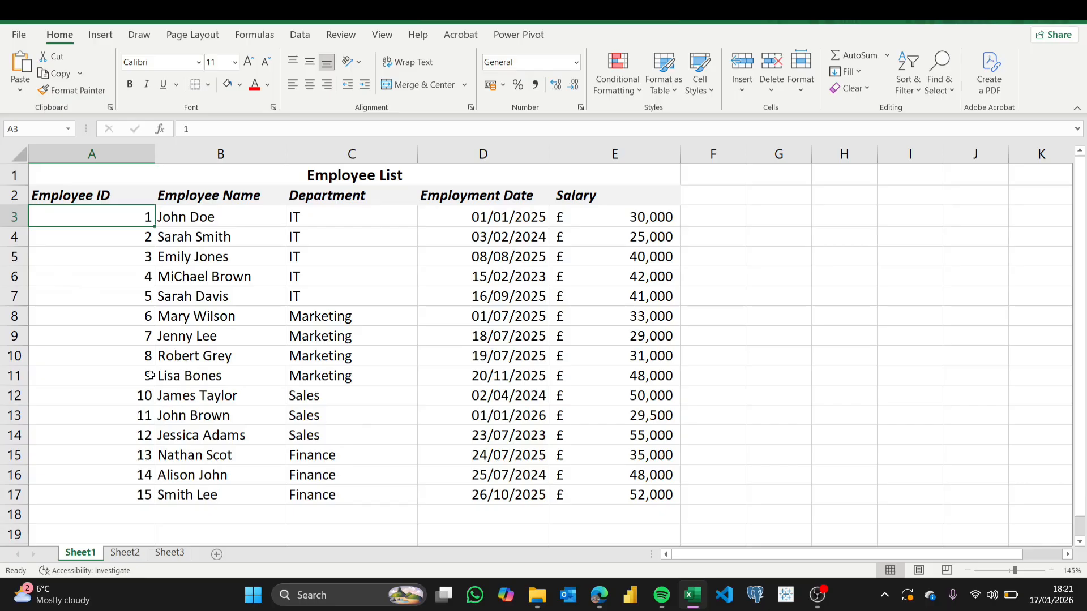
click(146, 374)
click(223, 320)
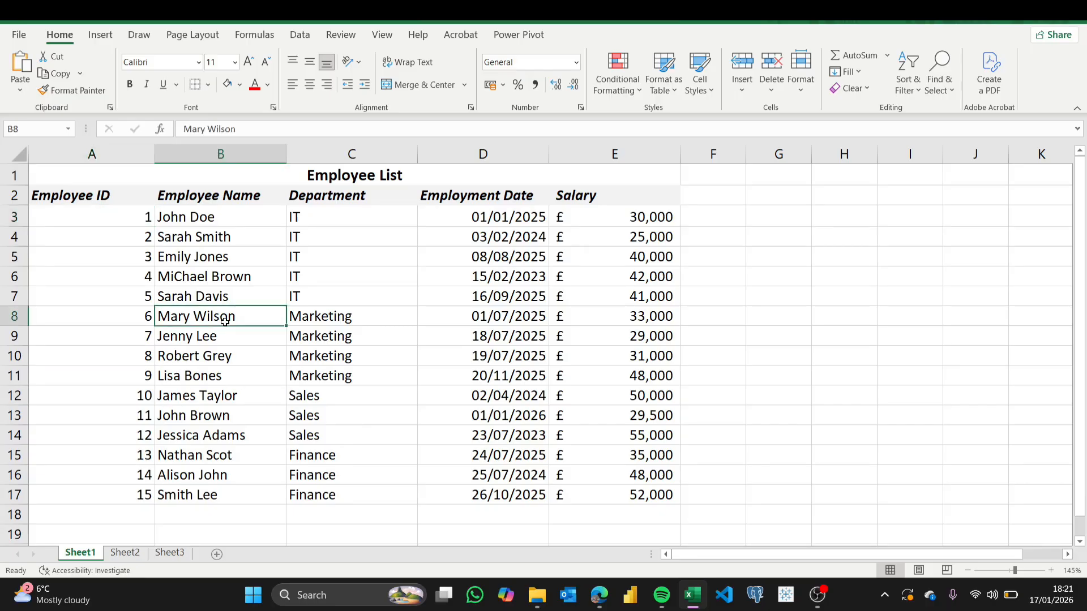